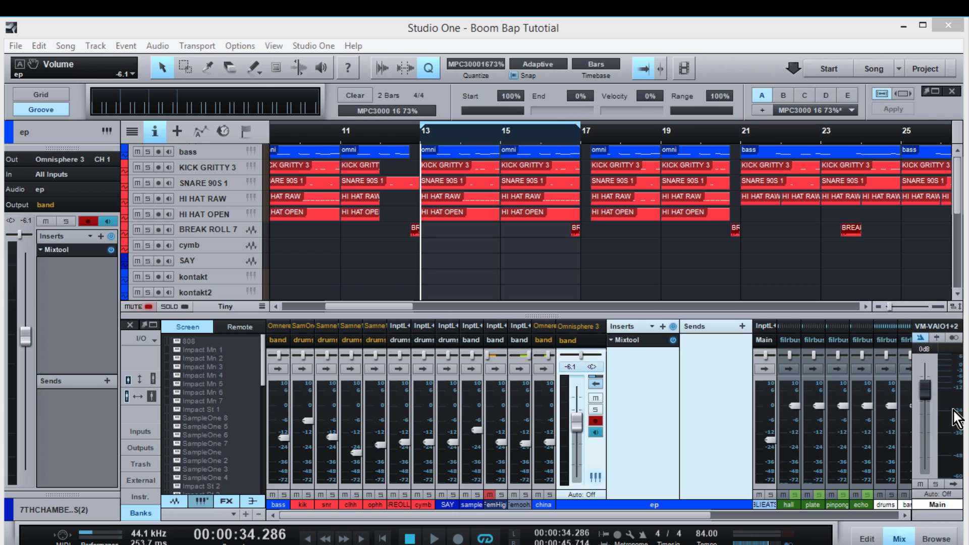
Open the HI HAT RAW event at bar 13 in the note editor, enlarging the editor to show all its notes
{"action": "double_click", "coordinate": [496, 202]}
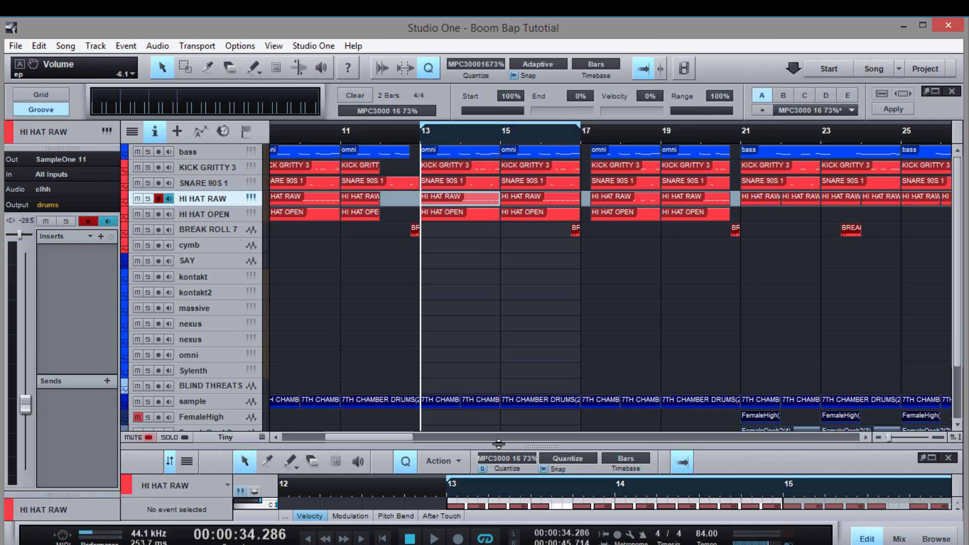
{"action": "left_click_drag", "start_coordinate": [498, 447], "coordinate": [504, 176]}
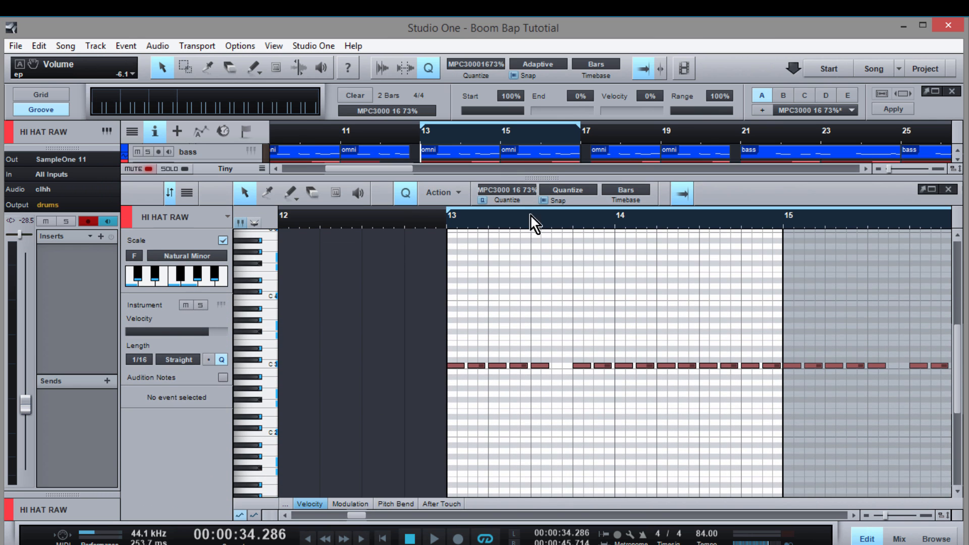
{"action": "left_click_drag", "start_coordinate": [616, 225], "coordinate": [593, 246]}
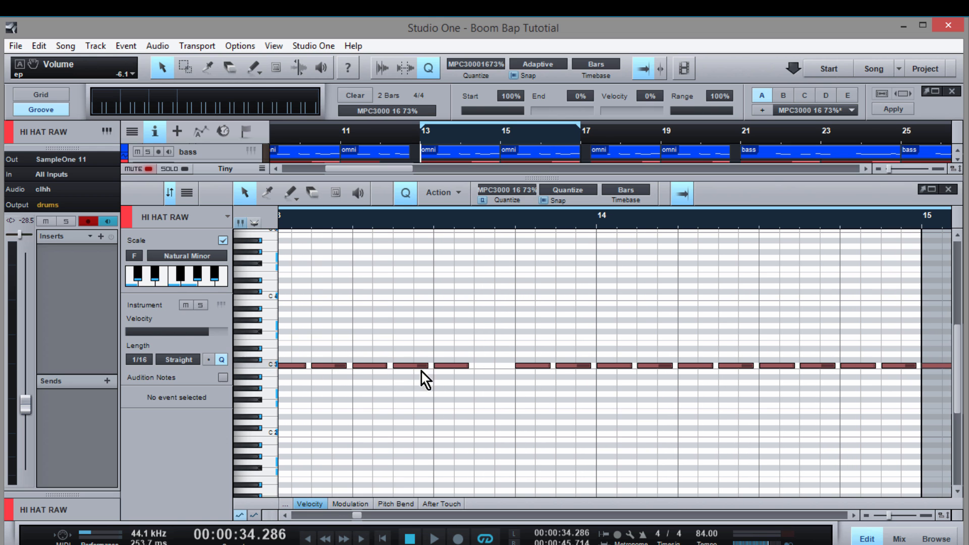
{"action": "mouse_move", "coordinate": [429, 228]}
{"action": "left_mouse_down"}
{"action": "mouse_move", "coordinate": [432, 241]}
{"action": "mouse_move", "coordinate": [442, 224]}
{"action": "left_mouse_up"}
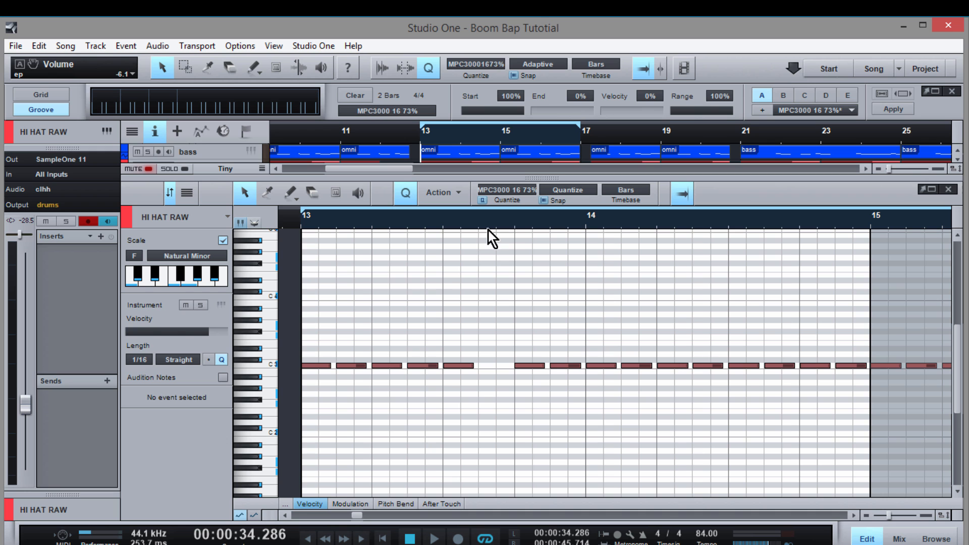
{"action": "left_click_drag", "start_coordinate": [561, 189], "coordinate": [566, 252]}
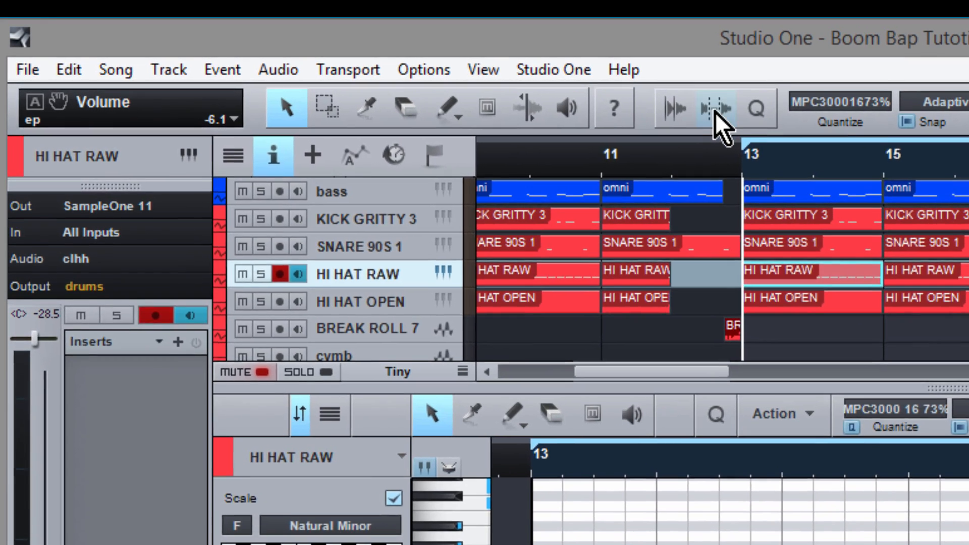
View the Strip Silence and Audio Bend settings and bring up the Quantize settings
{"action": "left_click", "coordinate": [664, 105]}
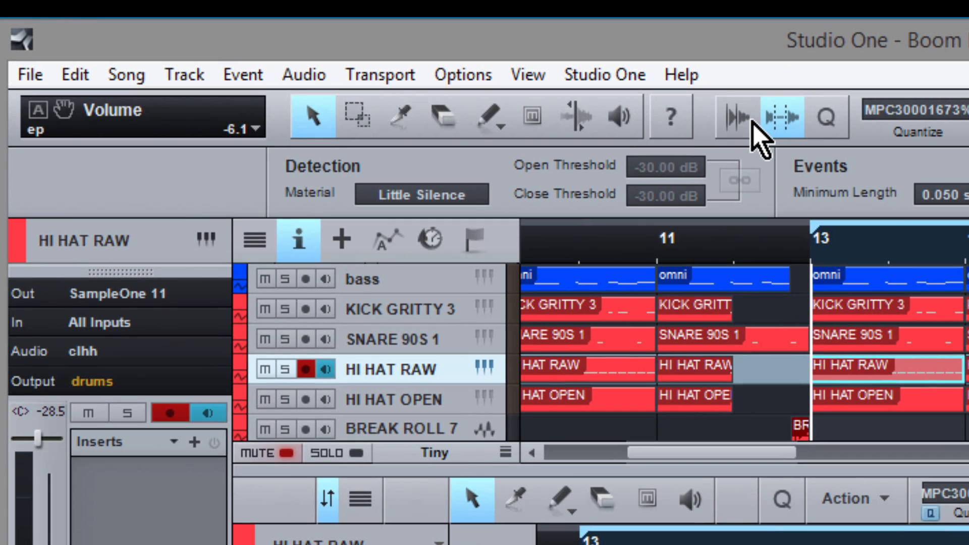
{"action": "left_click", "coordinate": [750, 124]}
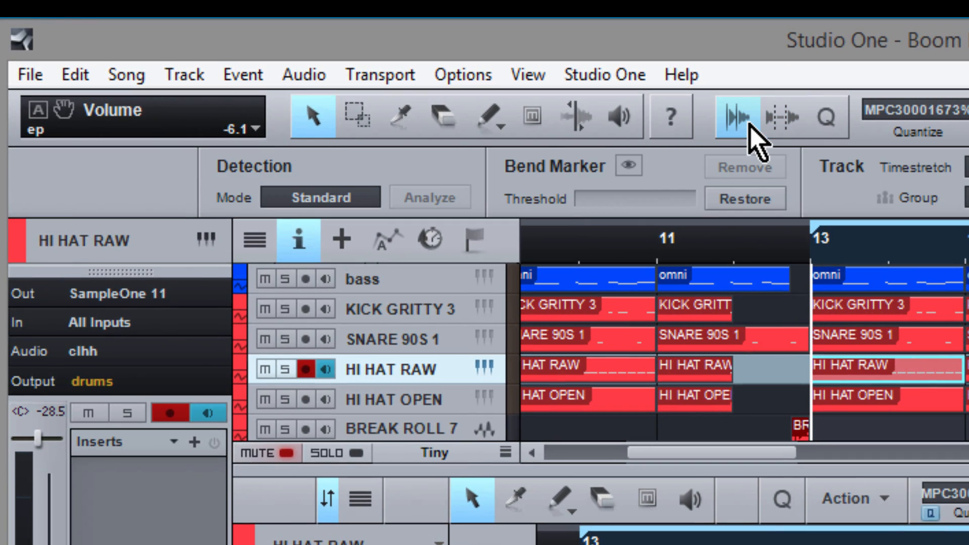
{"action": "left_click", "coordinate": [825, 121]}
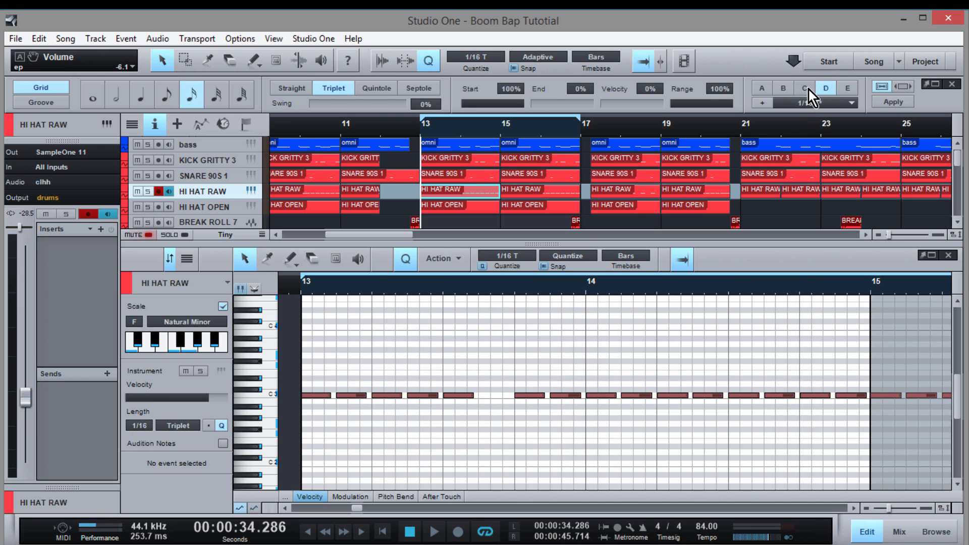
Recall quantize slot A and load the AKAI MPC3000 groove preset MPC 3K 16-73% into it
{"action": "left_click", "coordinate": [781, 91]}
{"action": "left_click", "coordinate": [765, 90]}
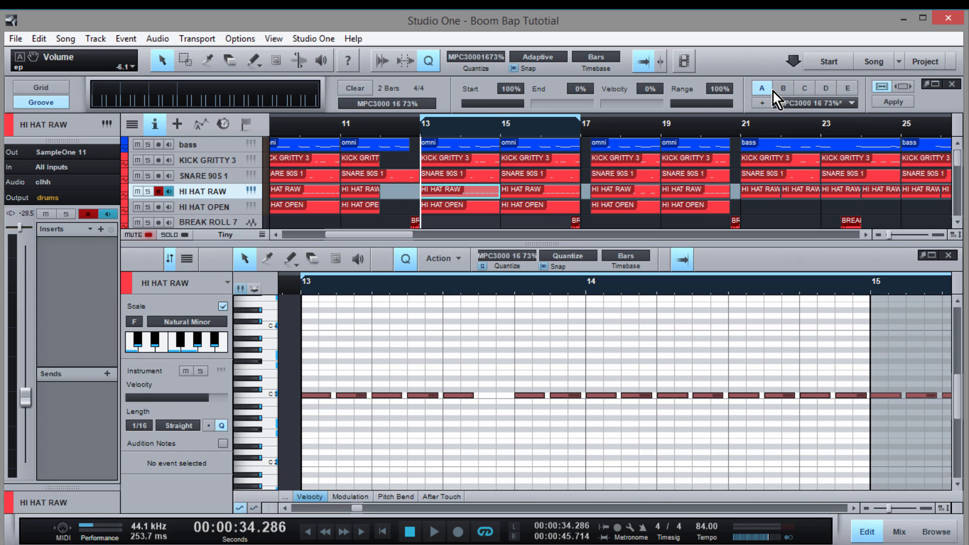
{"action": "left_click", "coordinate": [846, 104]}
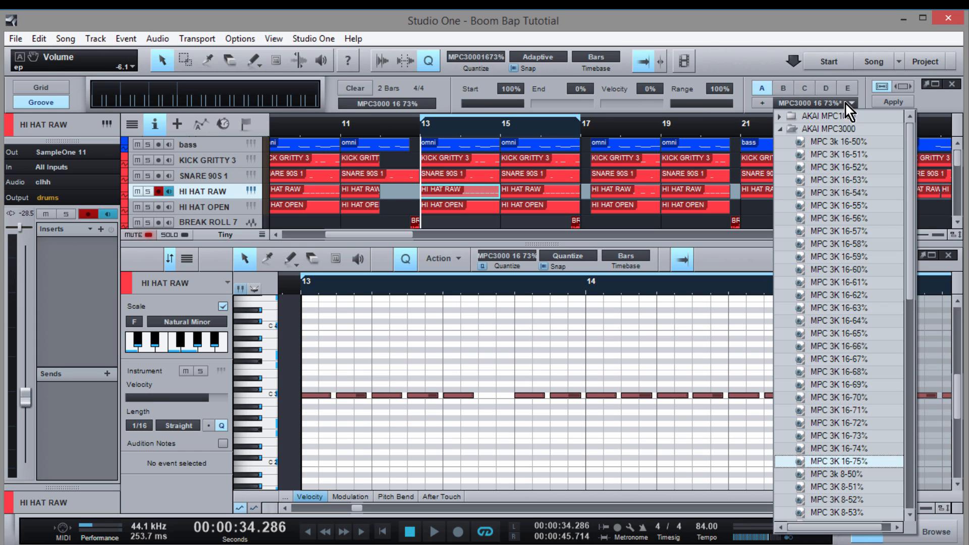
{"action": "left_click", "coordinate": [859, 437]}
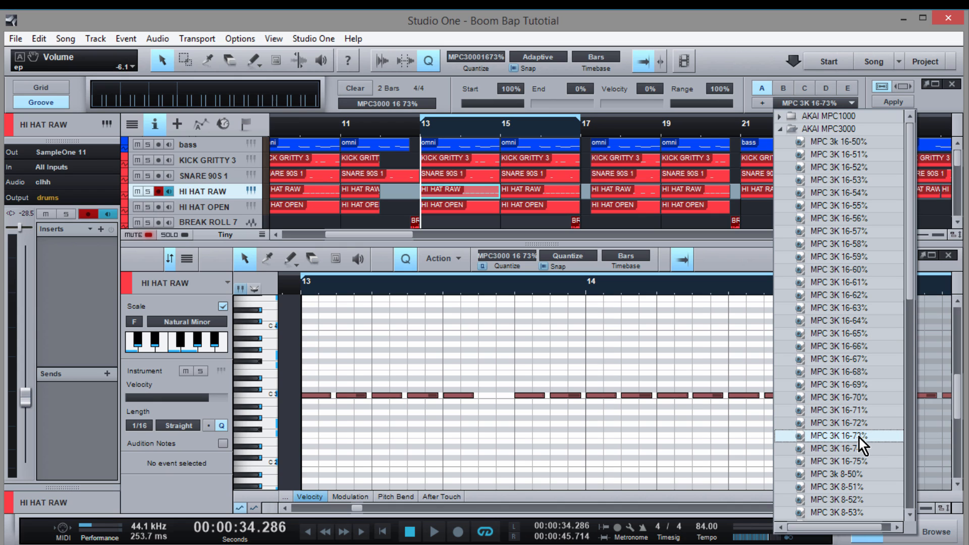
{"action": "double_click", "coordinate": [859, 438]}
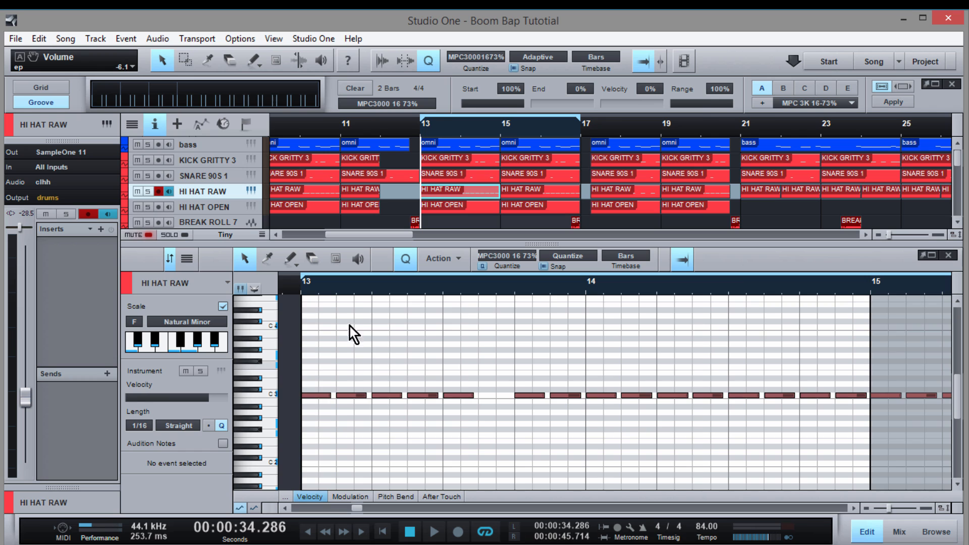
Select the hi-hat notes in bars 13 and 14 and examine closely how they sit against the grid lines
{"action": "mouse_move", "coordinate": [348, 282]}
{"action": "left_mouse_down"}
{"action": "mouse_move", "coordinate": [347, 299]}
{"action": "mouse_move", "coordinate": [347, 291]}
{"action": "left_mouse_up"}
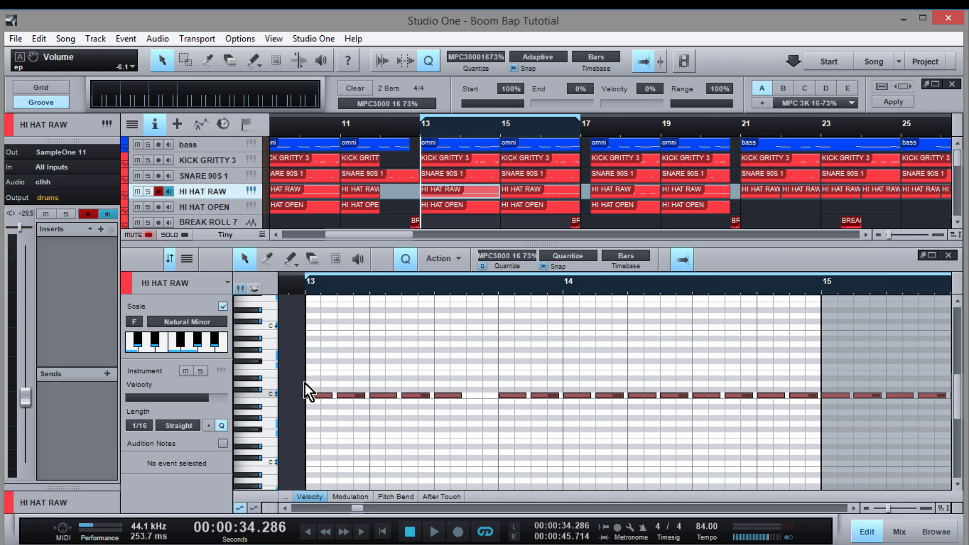
{"action": "left_click_drag", "start_coordinate": [306, 371], "coordinate": [803, 403]}
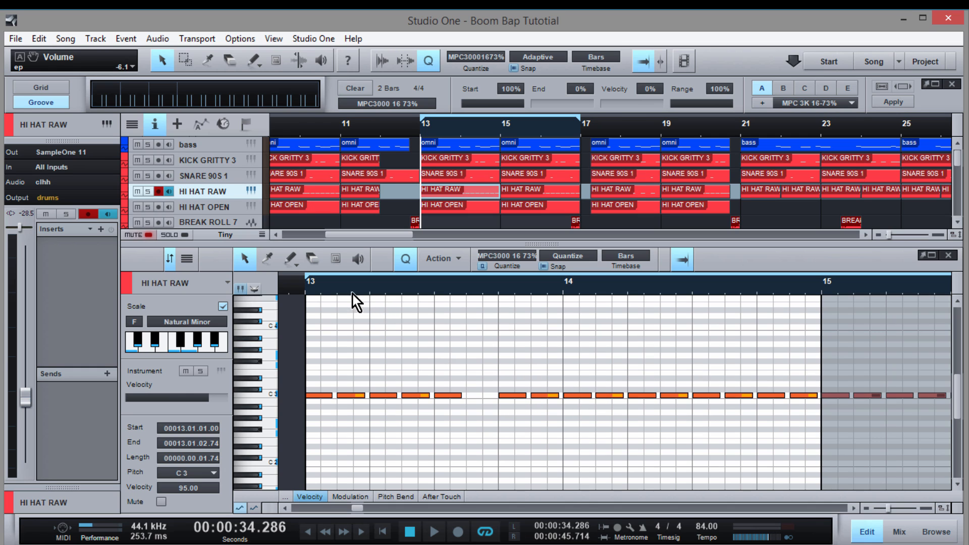
{"action": "left_click_drag", "start_coordinate": [315, 293], "coordinate": [321, 348]}
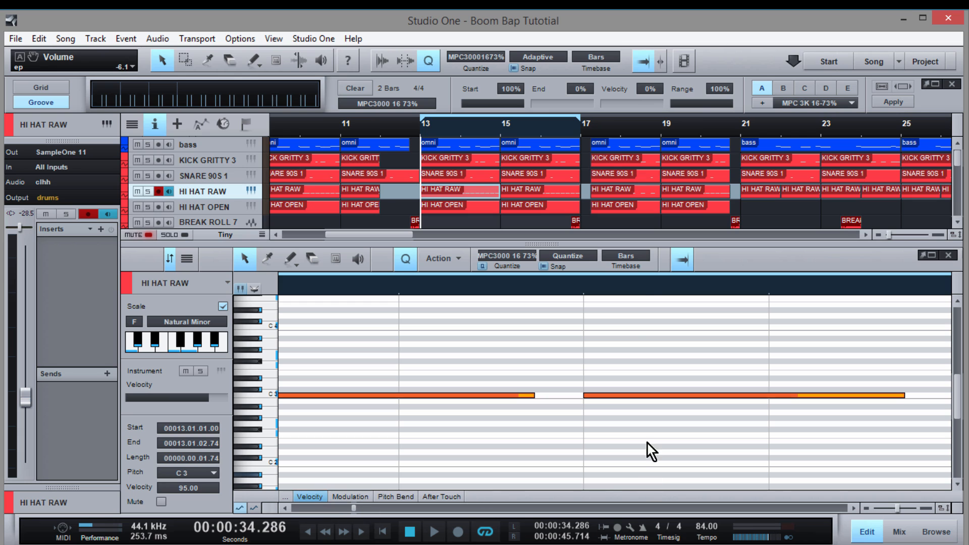
{"action": "mouse_move", "coordinate": [647, 283]}
{"action": "left_mouse_down"}
{"action": "mouse_move", "coordinate": [652, 320]}
{"action": "mouse_move", "coordinate": [655, 273]}
{"action": "left_mouse_up"}
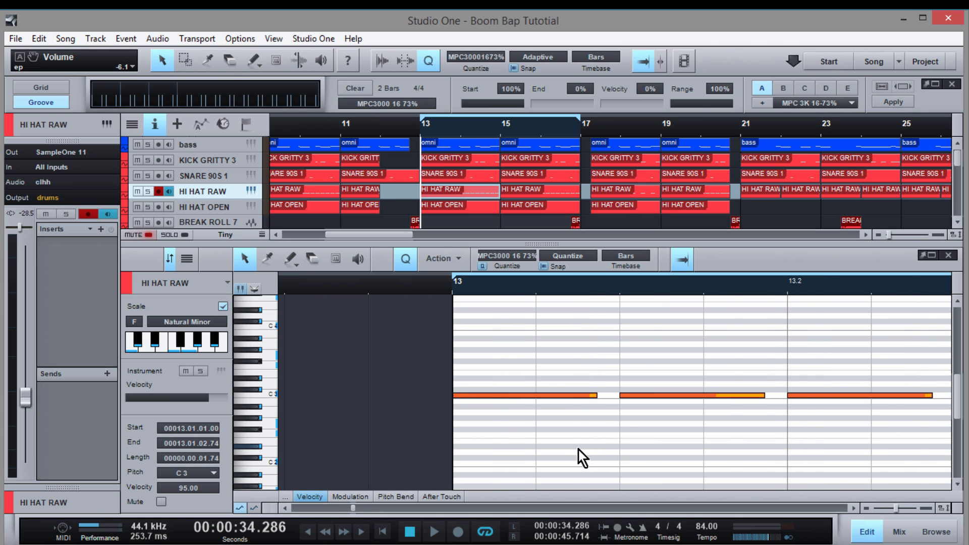
{"action": "left_click", "coordinate": [860, 509]}
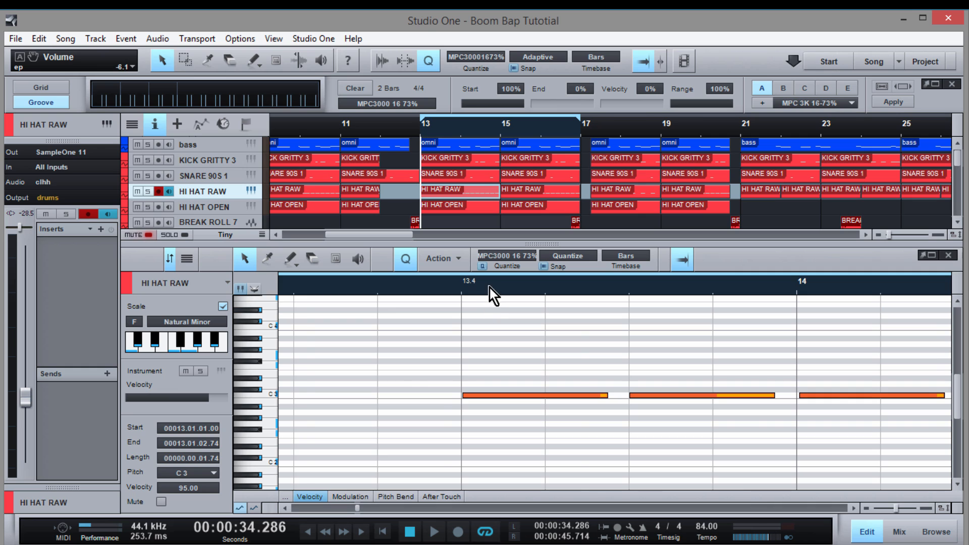
{"action": "left_click_drag", "start_coordinate": [489, 288], "coordinate": [433, 368]}
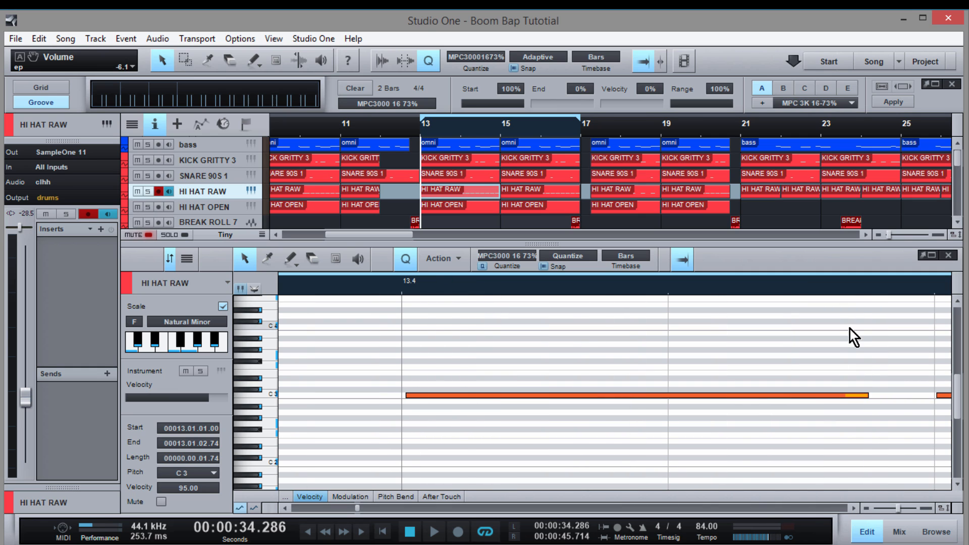
{"action": "mouse_move", "coordinate": [850, 287]}
{"action": "left_mouse_down"}
{"action": "mouse_move", "coordinate": [858, 322]}
{"action": "mouse_move", "coordinate": [848, 275]}
{"action": "left_mouse_up"}
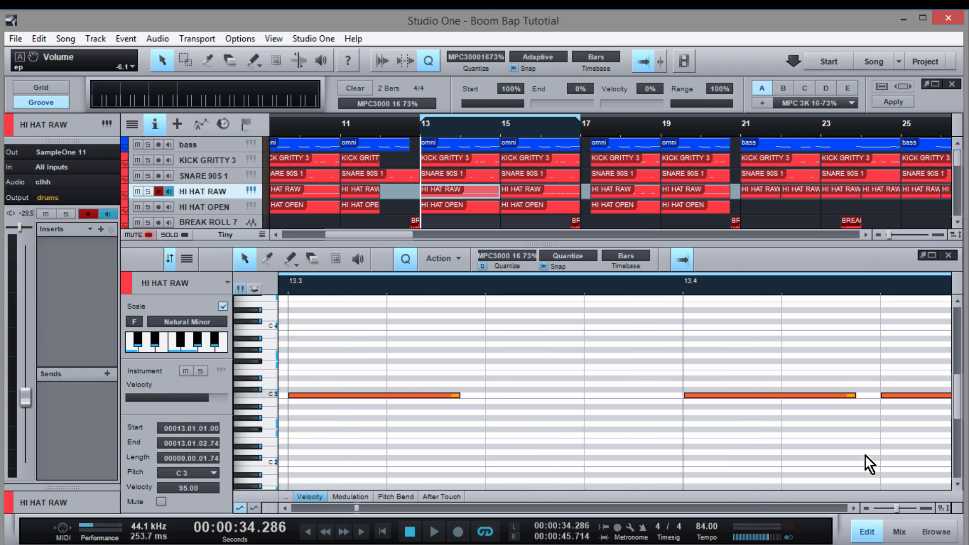
{"action": "left_click", "coordinate": [855, 508]}
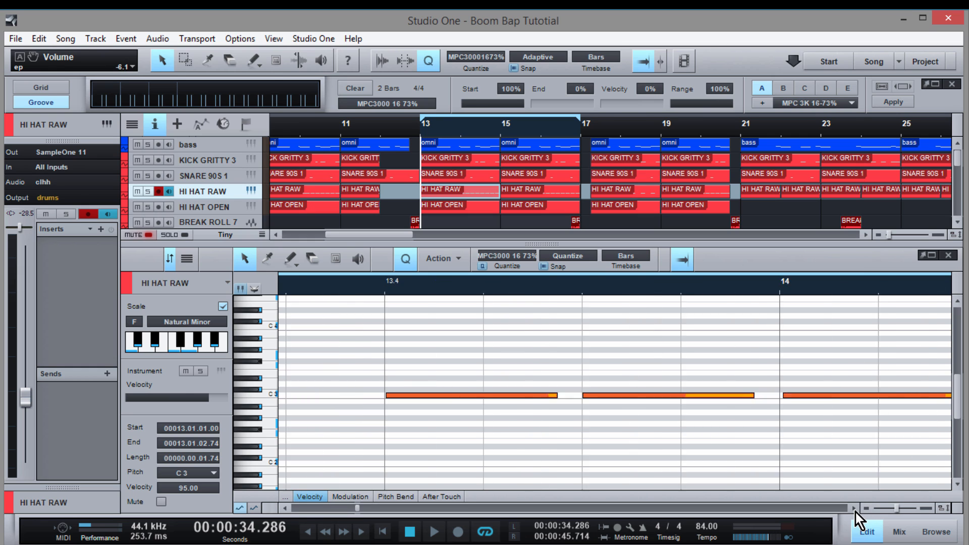
{"action": "left_click", "coordinate": [854, 508]}
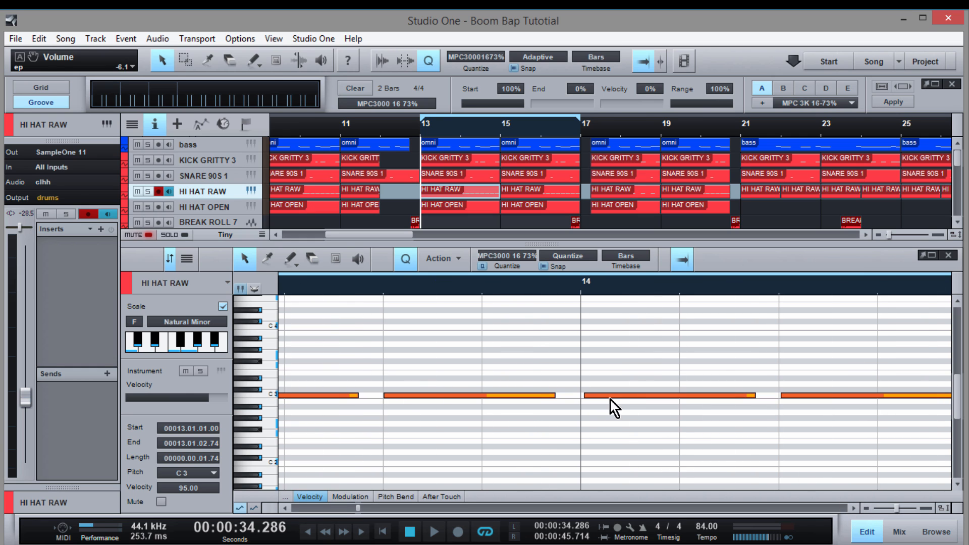
{"action": "left_click", "coordinate": [855, 509]}
{"action": "left_click", "coordinate": [854, 509]}
{"action": "left_click", "coordinate": [855, 509]}
{"action": "left_click", "coordinate": [854, 509]}
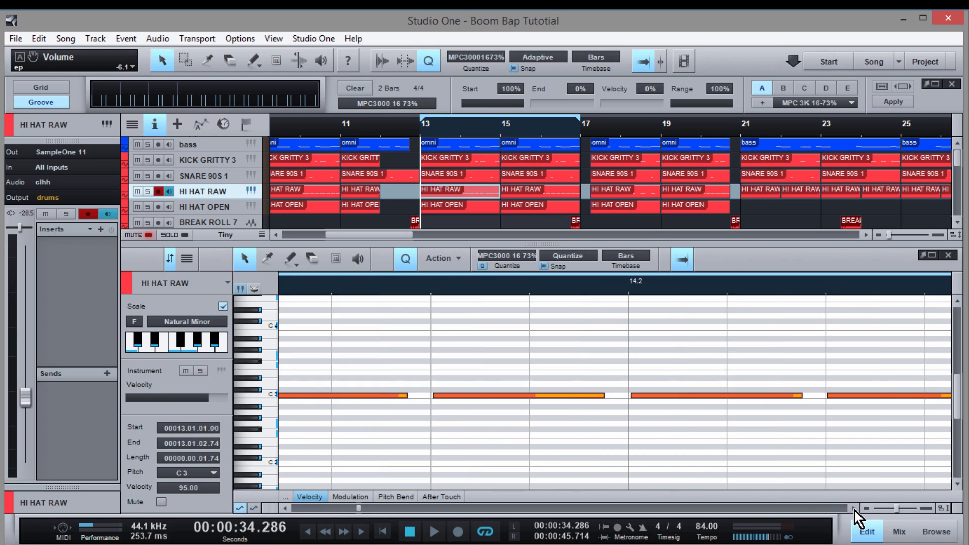
{"action": "left_click", "coordinate": [854, 509]}
{"action": "left_click", "coordinate": [854, 509]}
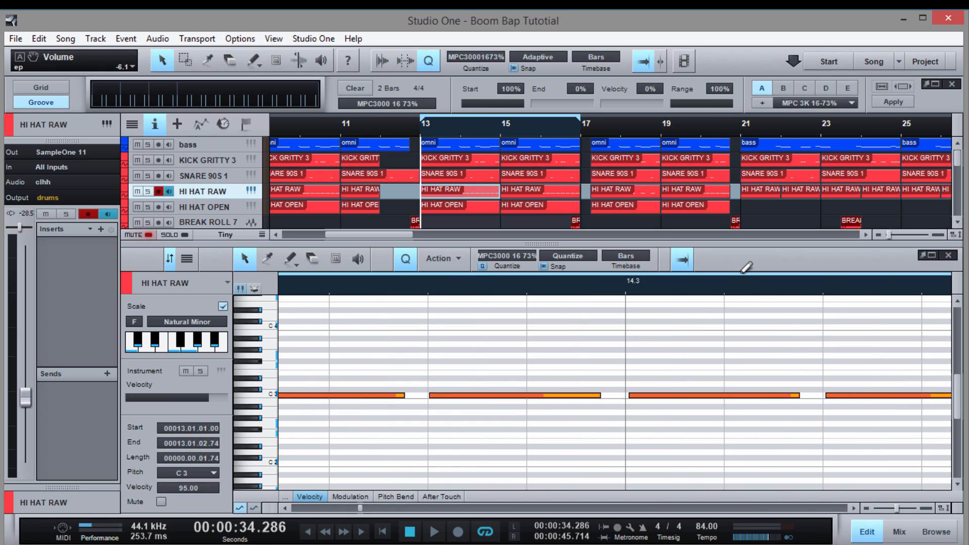
{"action": "left_click_drag", "start_coordinate": [742, 289], "coordinate": [747, 245]}
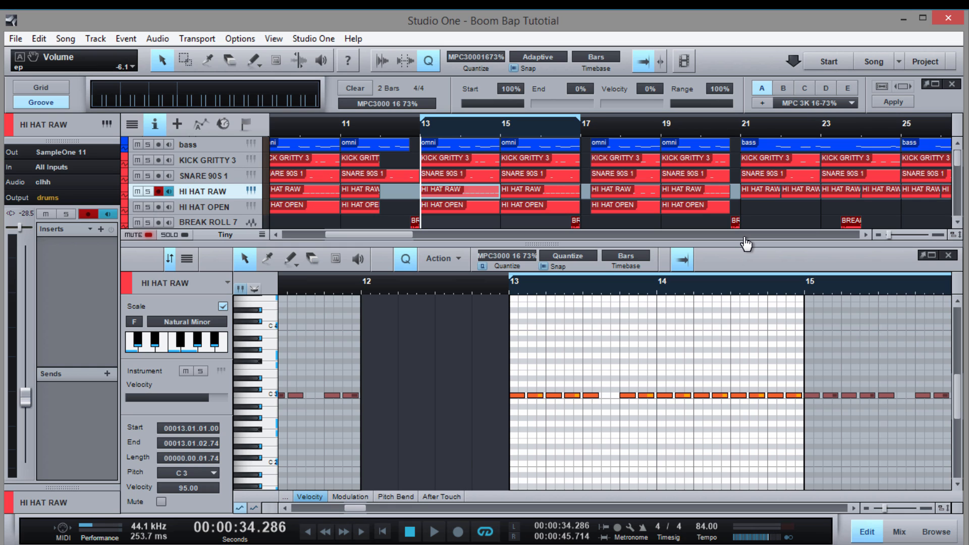
Open the KICK GRITTY 3 event at bar 13 in the note editor and examine the placement of its kick notes
{"action": "left_click", "coordinate": [440, 162]}
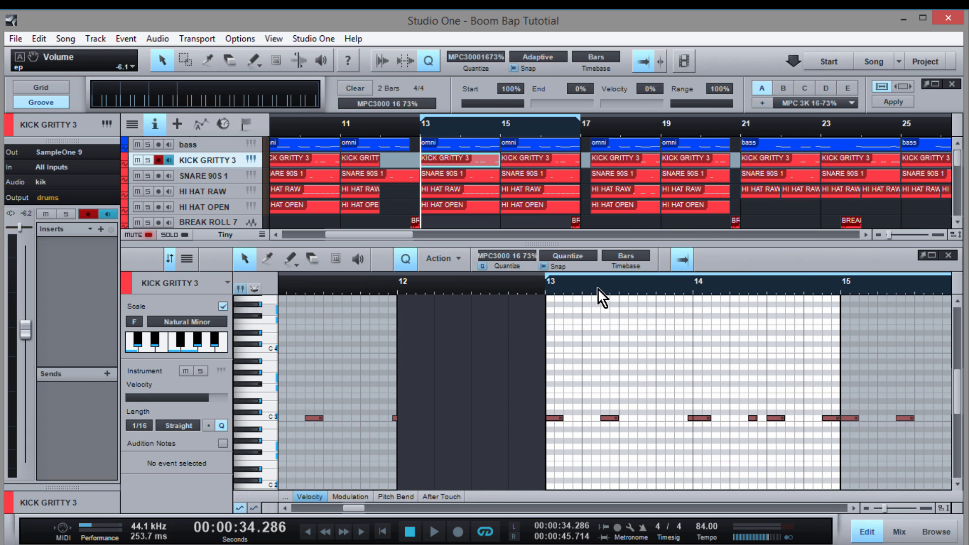
{"action": "mouse_move", "coordinate": [552, 290]}
{"action": "left_mouse_down"}
{"action": "mouse_move", "coordinate": [552, 310]}
{"action": "mouse_move", "coordinate": [544, 288]}
{"action": "left_mouse_up"}
{"action": "left_click_drag", "start_coordinate": [660, 287], "coordinate": [547, 296]}
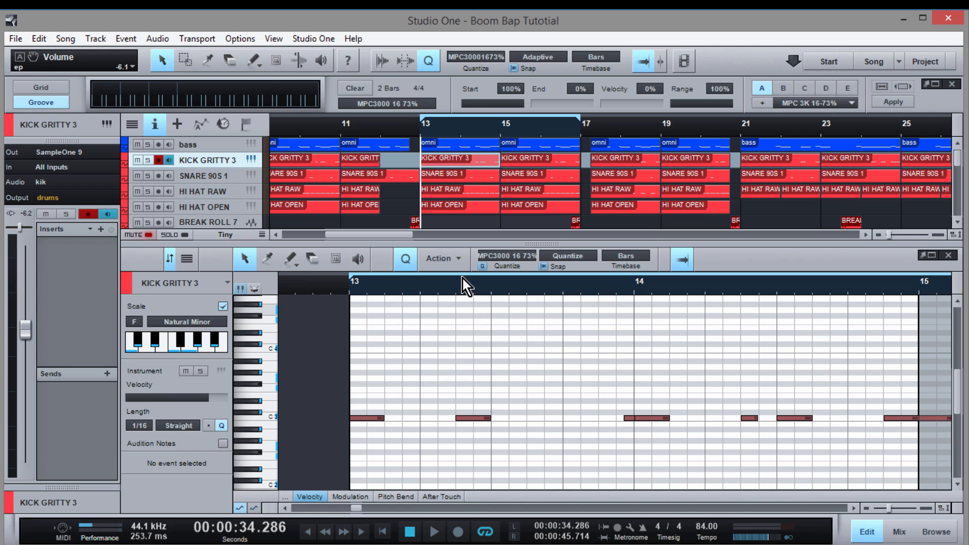
{"action": "double_click", "coordinate": [477, 164]}
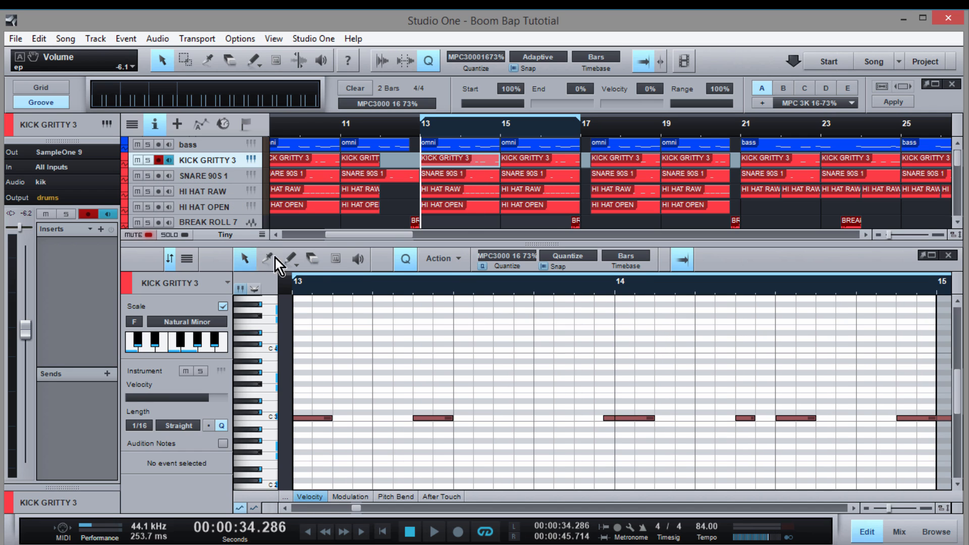
Shrink the note editor and look over the song's full track arrangement
{"action": "left_click_drag", "start_coordinate": [522, 245], "coordinate": [508, 434]}
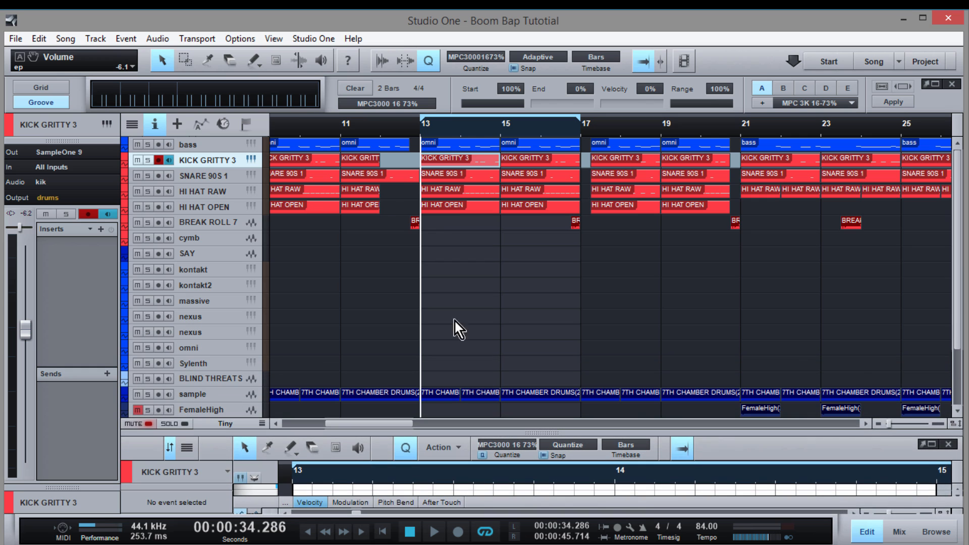
{"action": "left_click_drag", "start_coordinate": [375, 129], "coordinate": [392, 115]}
{"action": "scroll", "coordinate": [446, 297], "scroll_direction": "down", "scroll_amount": 2}
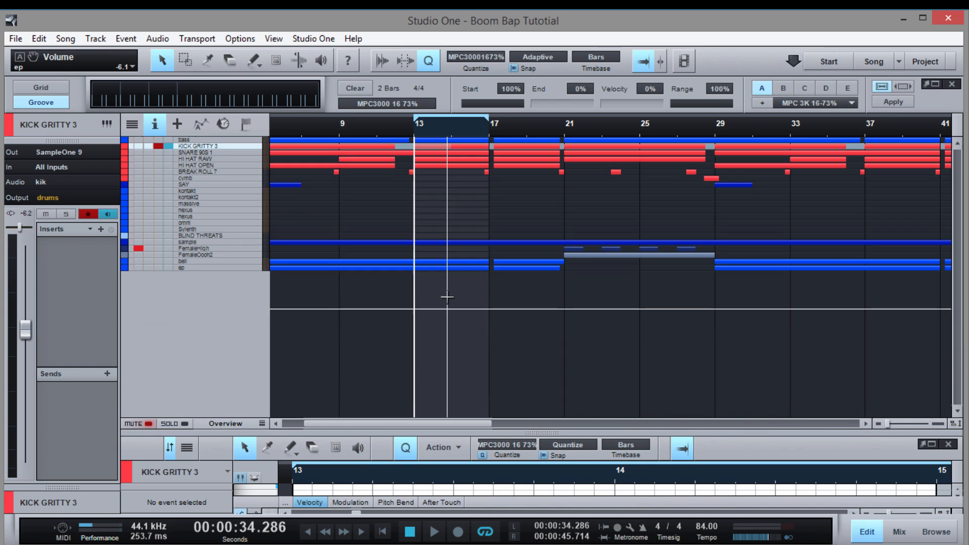
{"action": "scroll", "coordinate": [447, 297], "scroll_direction": "up", "scroll_amount": 1}
{"action": "left_click_drag", "start_coordinate": [320, 384], "coordinate": [219, 345]}
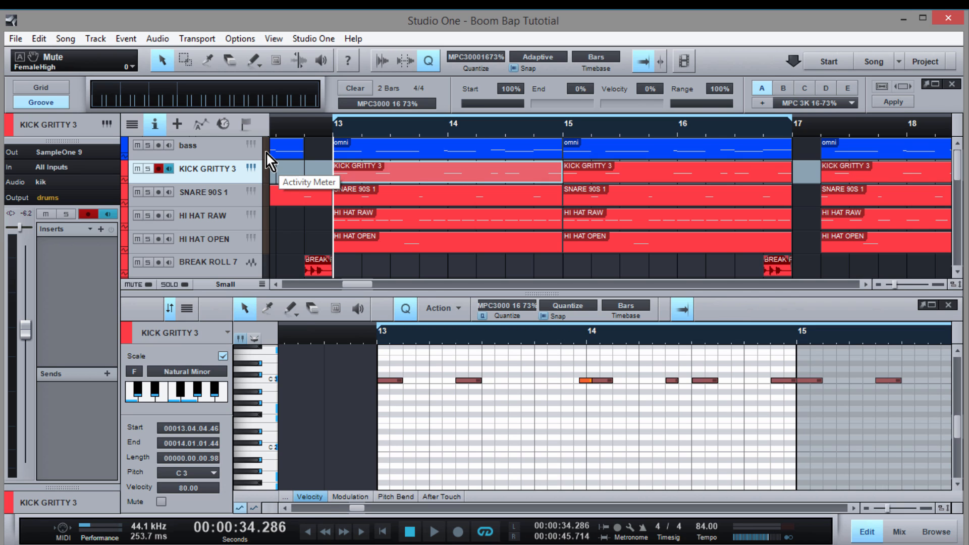
Open the file browser, expand the HAVOC DRUMS 2 folder and look through its samples down to the kick files
{"action": "key", "text": "F5"}
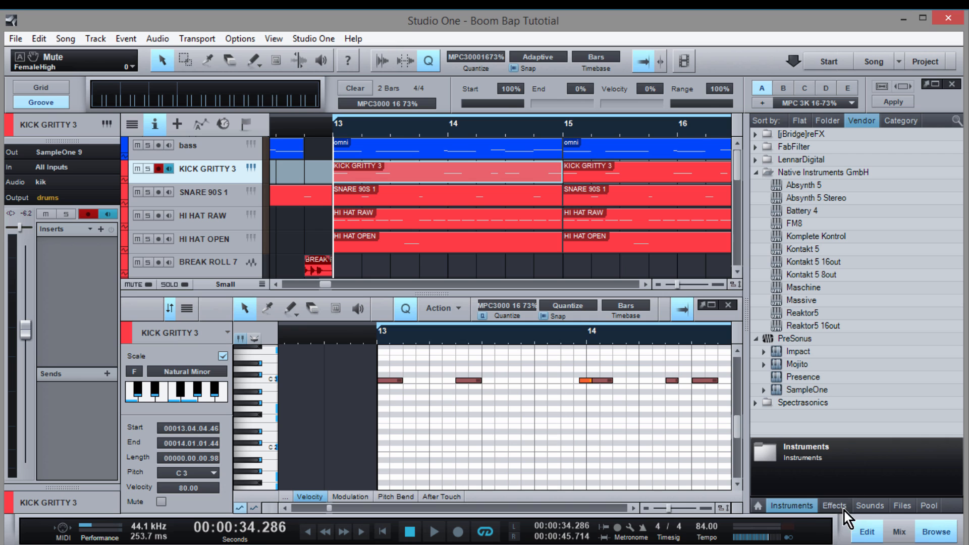
{"action": "left_click", "coordinate": [901, 506]}
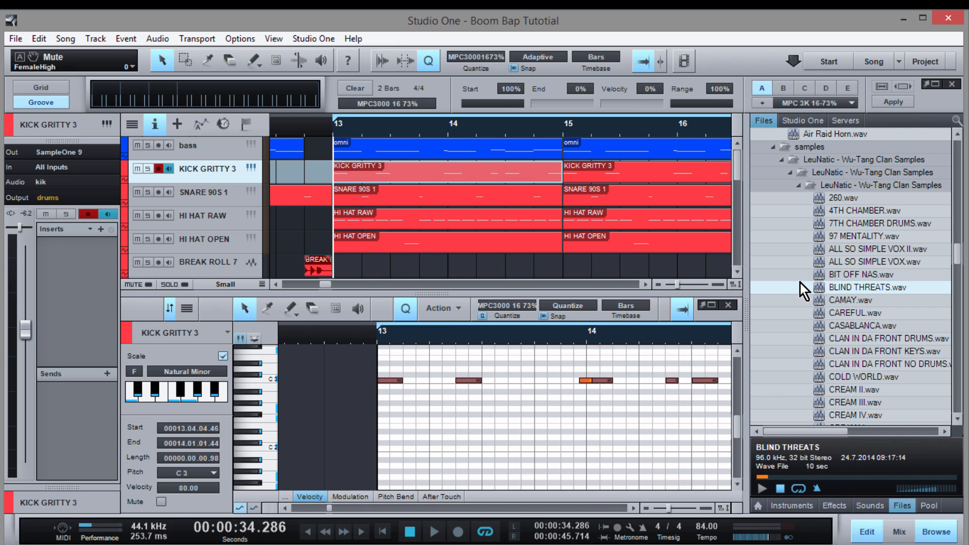
{"action": "scroll", "coordinate": [807, 235], "scroll_direction": "up", "scroll_amount": 5}
{"action": "scroll", "coordinate": [807, 235], "scroll_direction": "up", "scroll_amount": 7}
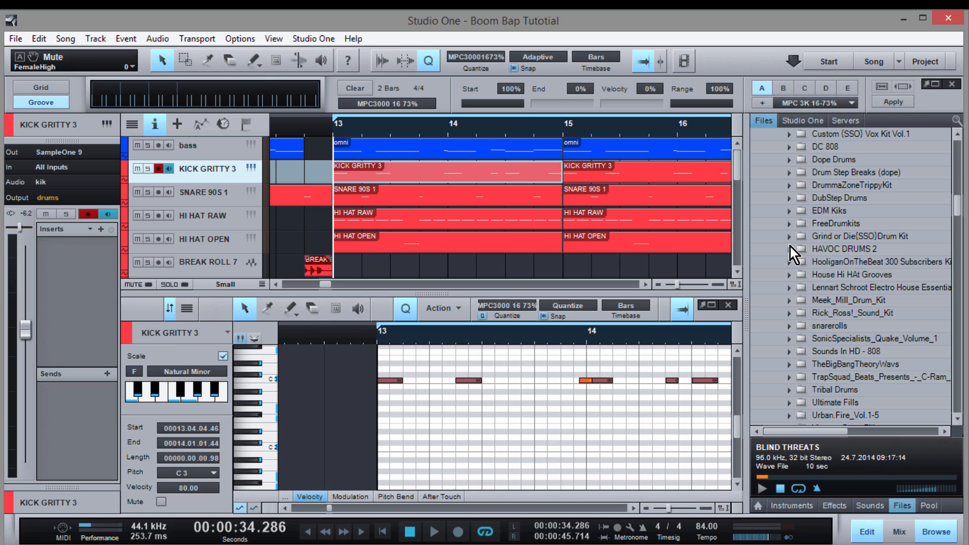
{"action": "left_click", "coordinate": [791, 247]}
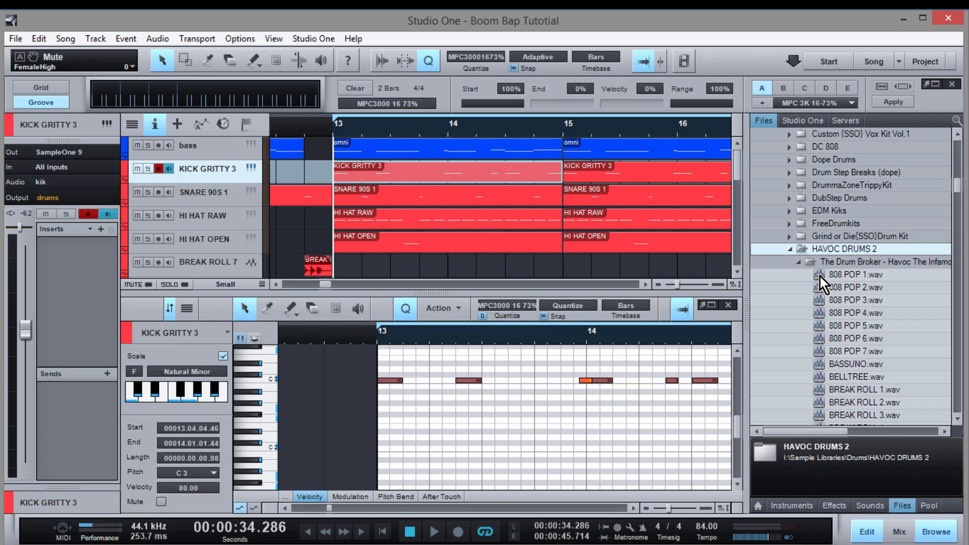
{"action": "mouse_move", "coordinate": [794, 435]}
{"action": "left_mouse_down"}
{"action": "mouse_move", "coordinate": [837, 436]}
{"action": "mouse_move", "coordinate": [791, 442]}
{"action": "left_mouse_up"}
{"action": "scroll", "coordinate": [853, 341], "scroll_direction": "down", "scroll_amount": 1}
{"action": "scroll", "coordinate": [853, 340], "scroll_direction": "down", "scroll_amount": 20}
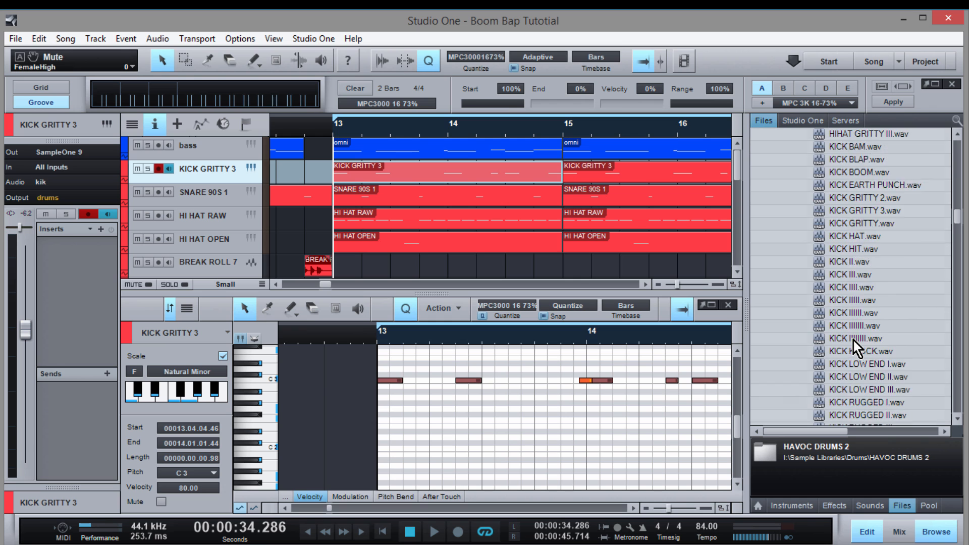
Look through the remaining samples in the HAVOC DRUMS 2 folder, from the kicks and snares back to the 808 pops
{"action": "scroll", "coordinate": [853, 341], "scroll_direction": "down", "scroll_amount": 12}
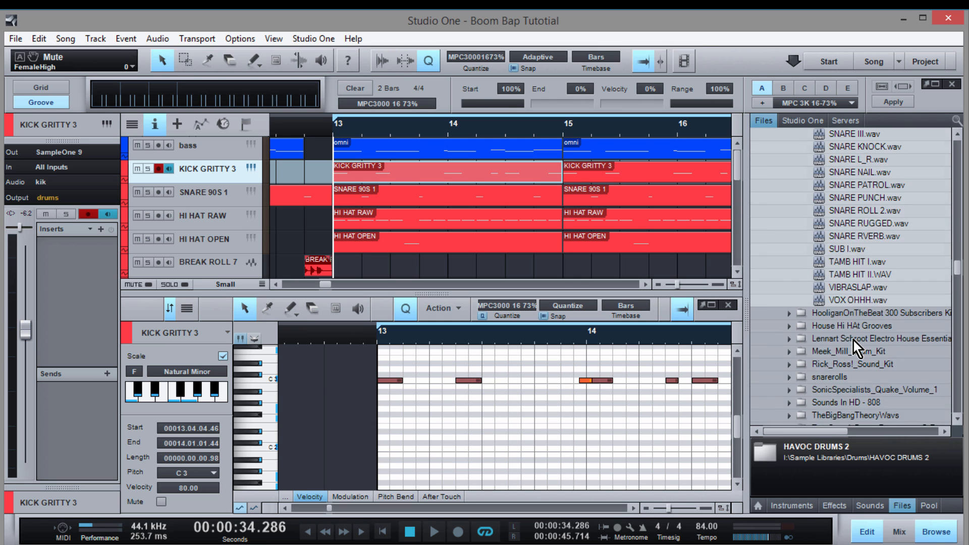
{"action": "scroll", "coordinate": [853, 341], "scroll_direction": "up", "scroll_amount": 8}
{"action": "scroll", "coordinate": [853, 341], "scroll_direction": "up", "scroll_amount": 20}
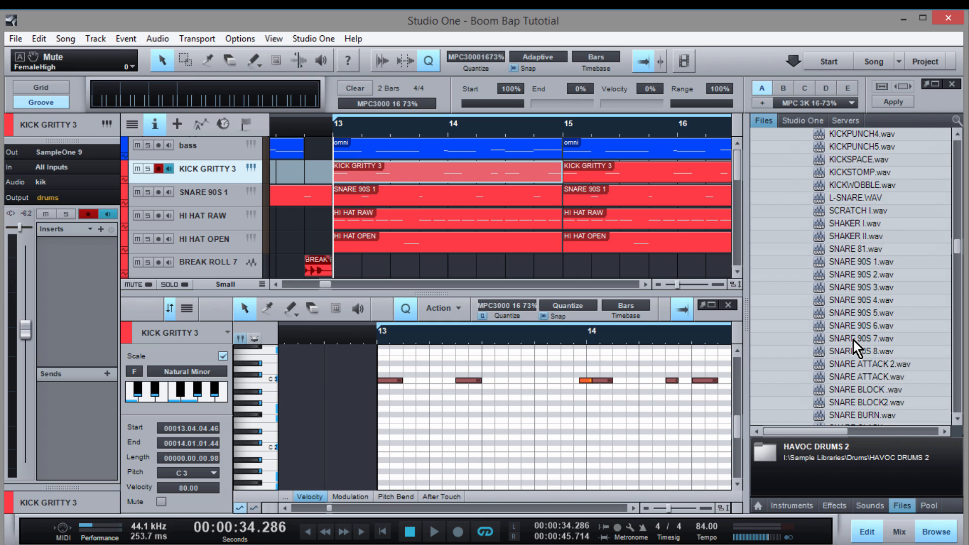
{"action": "scroll", "coordinate": [853, 341], "scroll_direction": "up", "scroll_amount": 20}
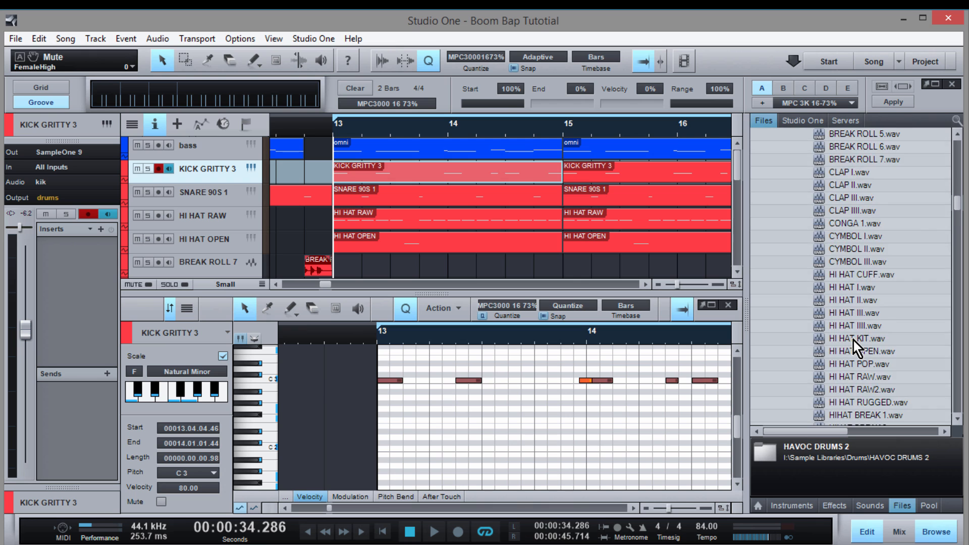
{"action": "scroll", "coordinate": [850, 382], "scroll_direction": "down", "scroll_amount": 15}
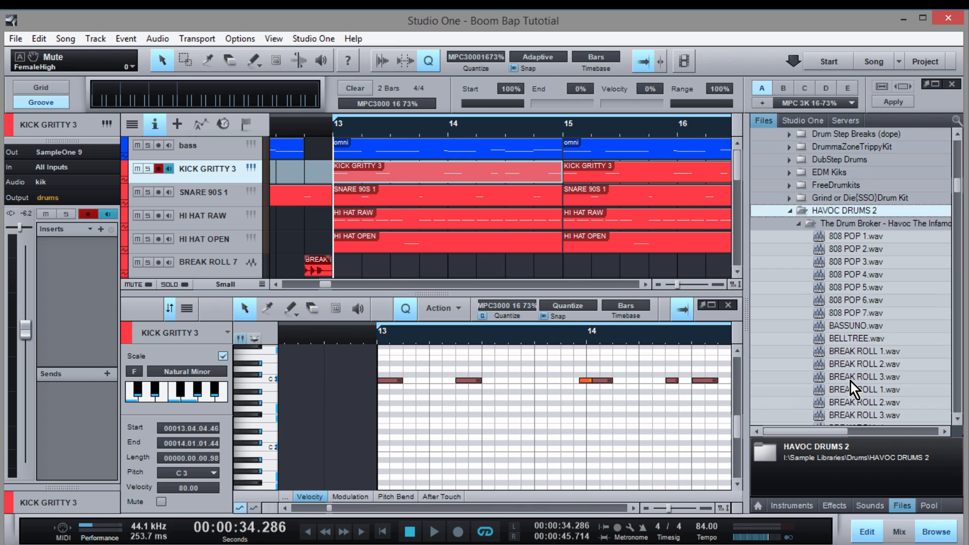
{"action": "scroll", "coordinate": [843, 374], "scroll_direction": "up", "scroll_amount": 10}
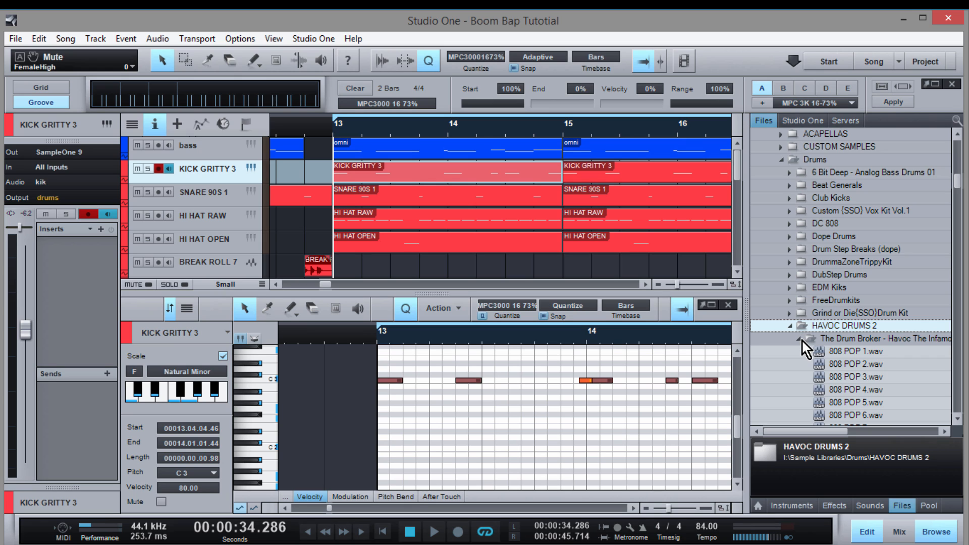
{"action": "scroll", "coordinate": [803, 352], "scroll_direction": "down", "scroll_amount": 2}
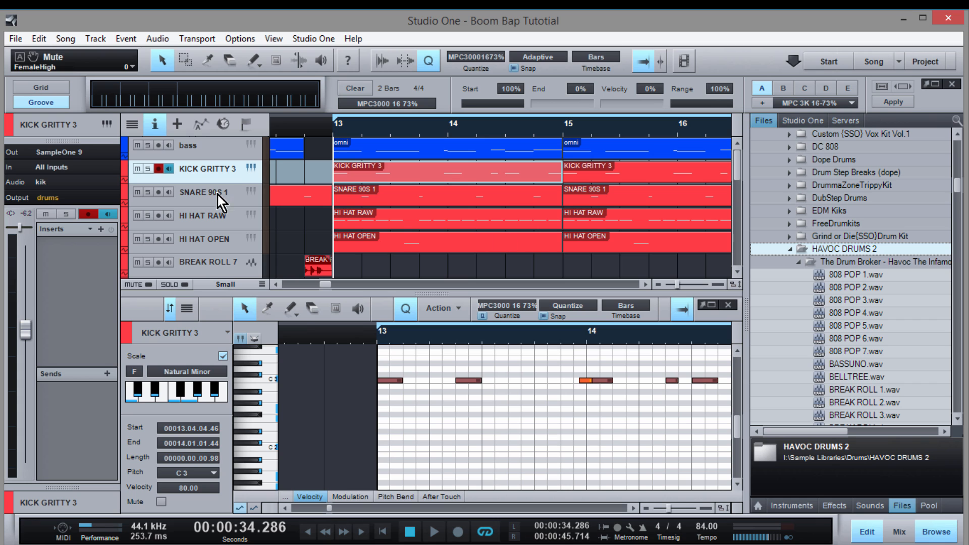
Solo the KICK GRITTY 3 track, play its pattern from bar 13 and view the kick notes across bars 13 to 16
{"action": "key", "text": "s"}
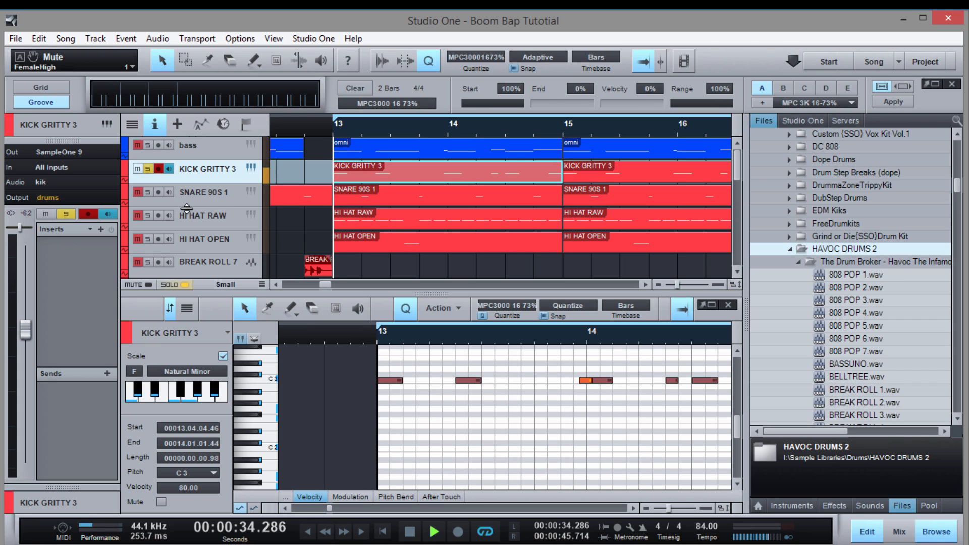
{"action": "key", "text": "space"}
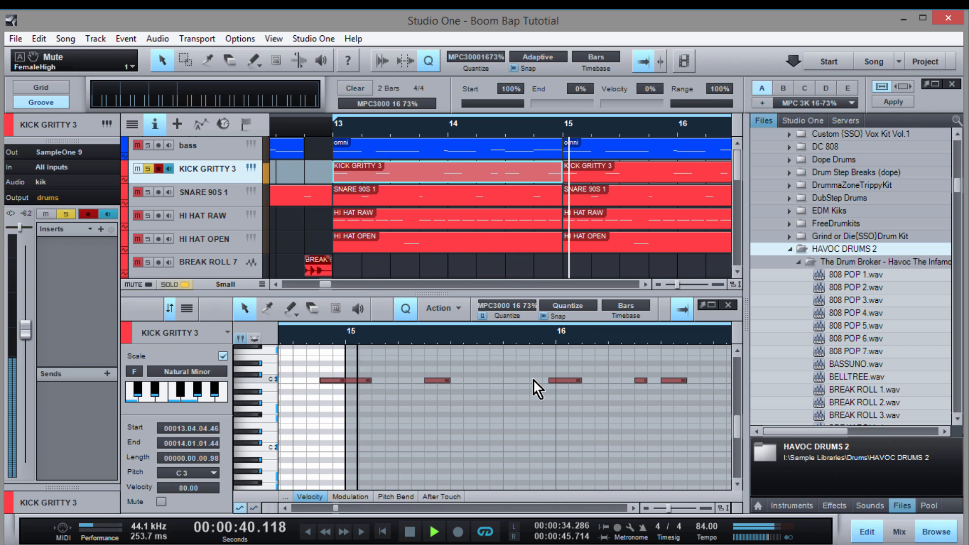
{"action": "left_click_drag", "start_coordinate": [525, 126], "coordinate": [549, 112]}
{"action": "key", "text": "space"}
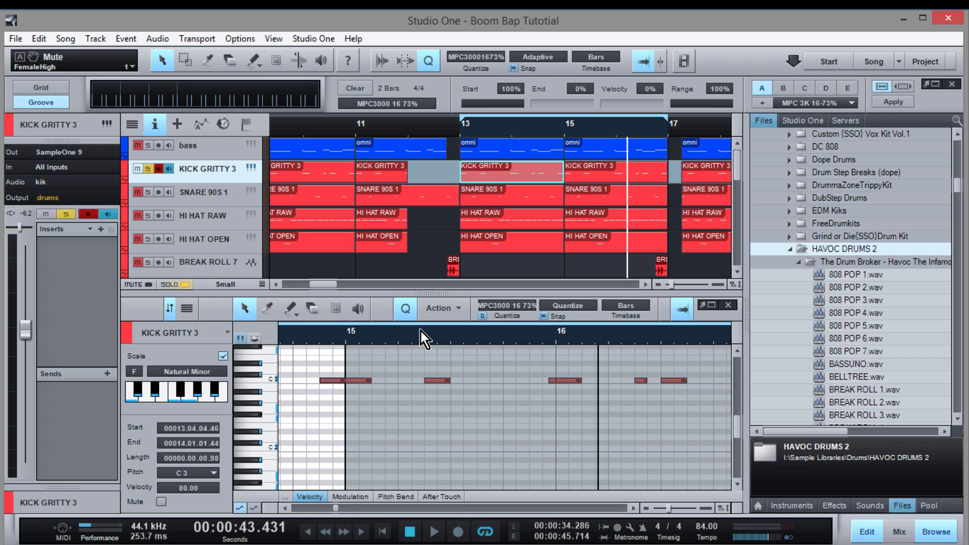
{"action": "left_click_drag", "start_coordinate": [421, 332], "coordinate": [438, 321]}
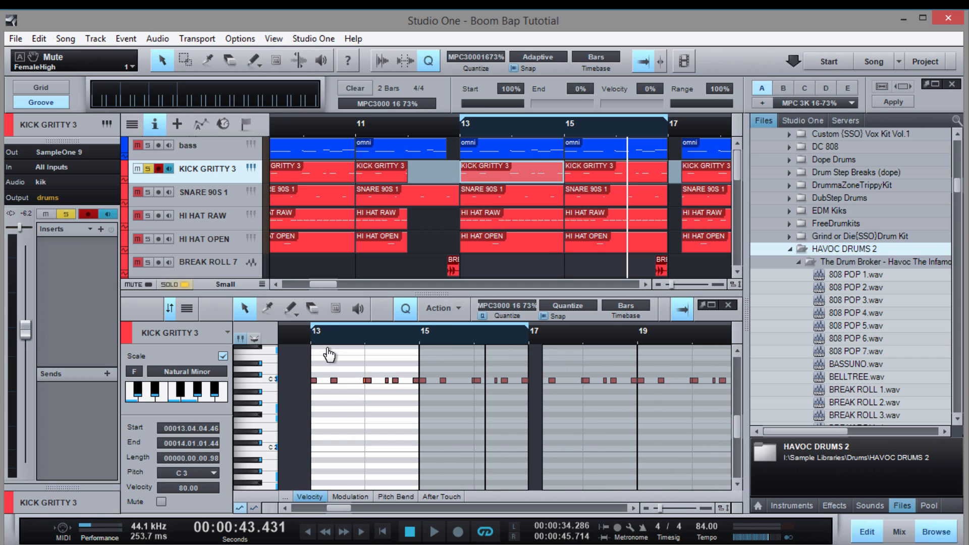
{"action": "left_click_drag", "start_coordinate": [334, 342], "coordinate": [335, 353]}
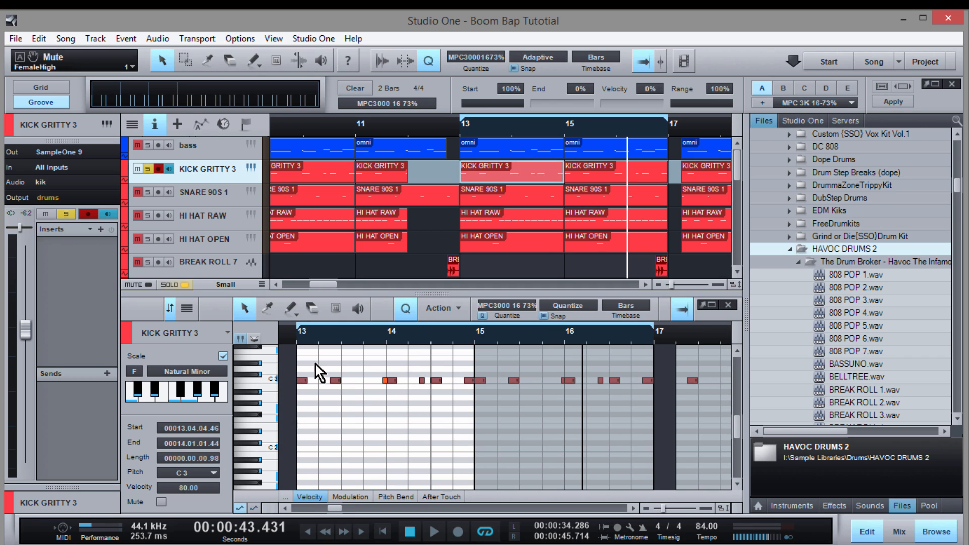
Add SNARE 90S 1 to the solo, open its bar 13 event and play kick and snare together from bar 13
{"action": "left_click", "coordinate": [296, 344]}
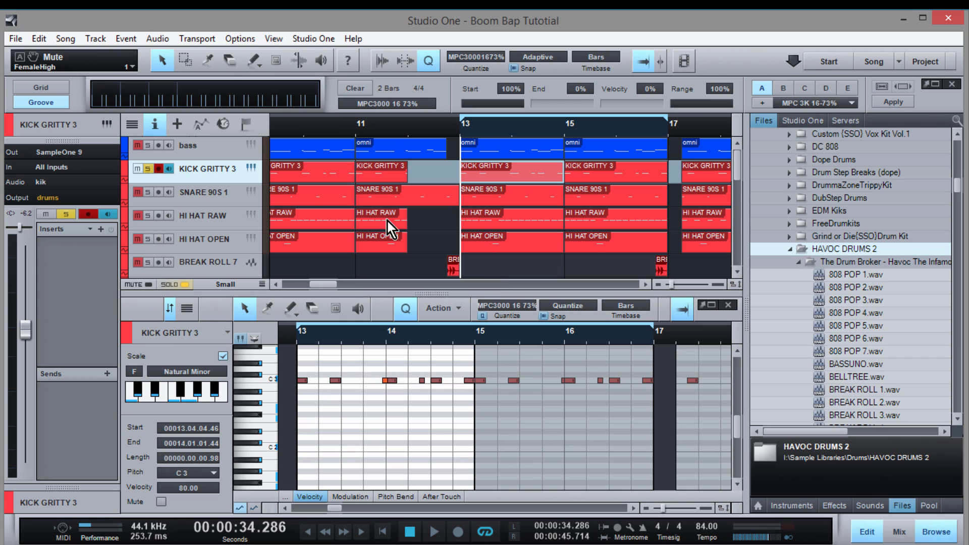
{"action": "left_click", "coordinate": [149, 192]}
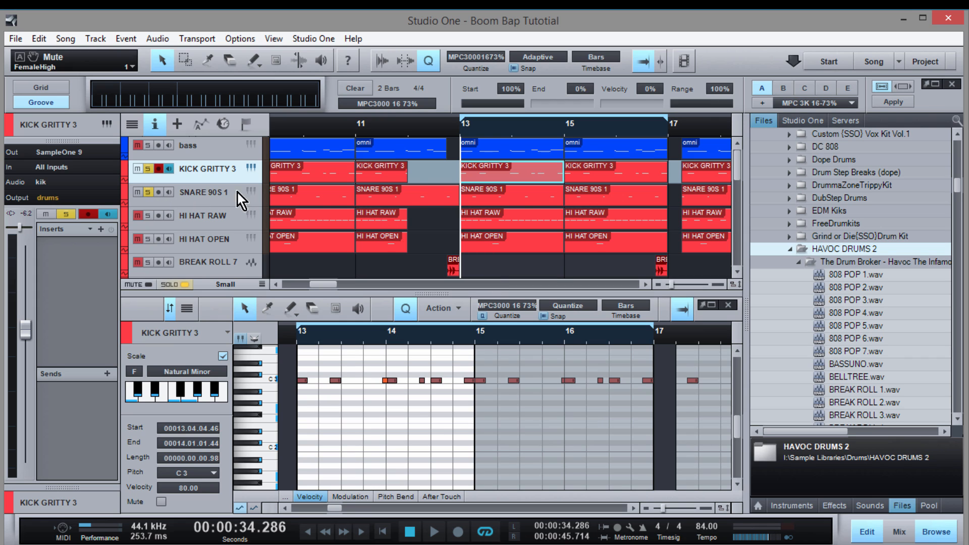
{"action": "left_click", "coordinate": [526, 201]}
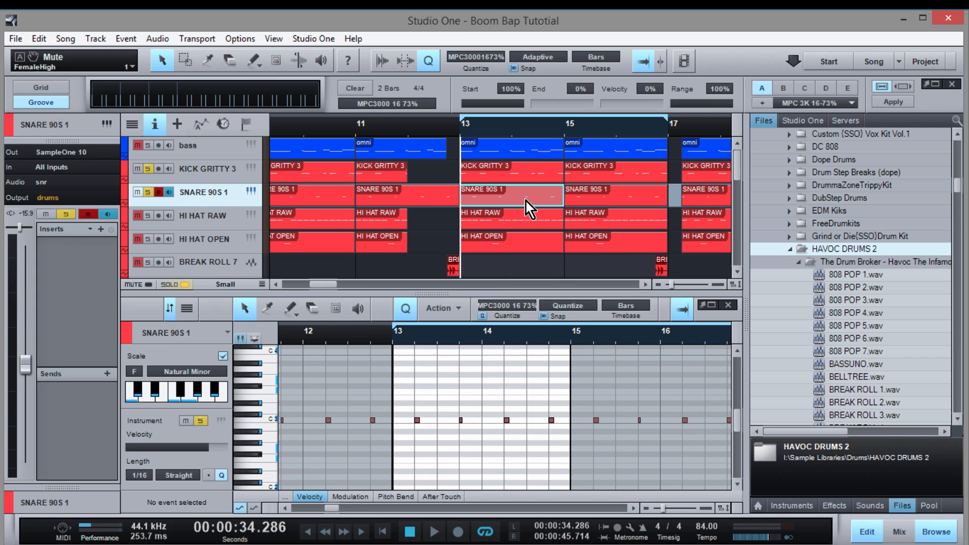
{"action": "key", "text": "space"}
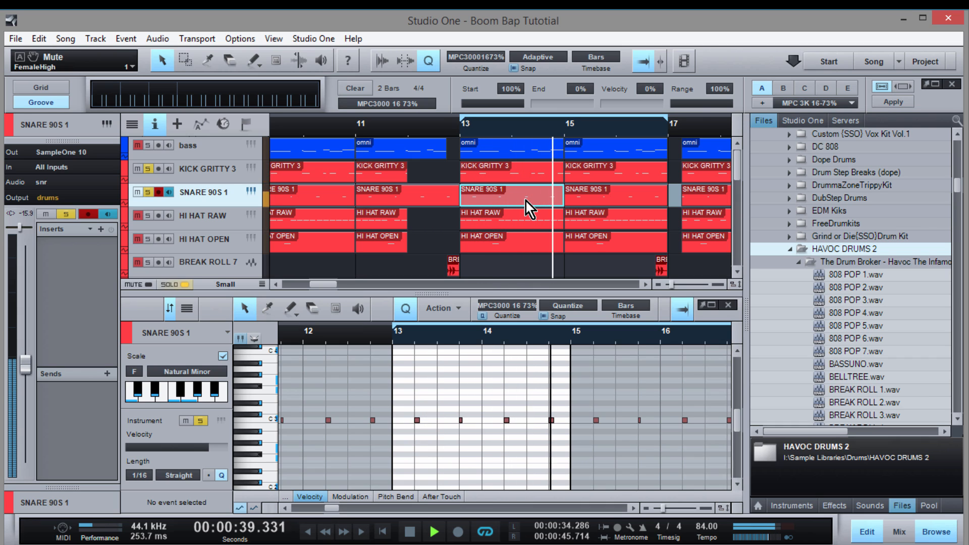
{"action": "key", "text": "space"}
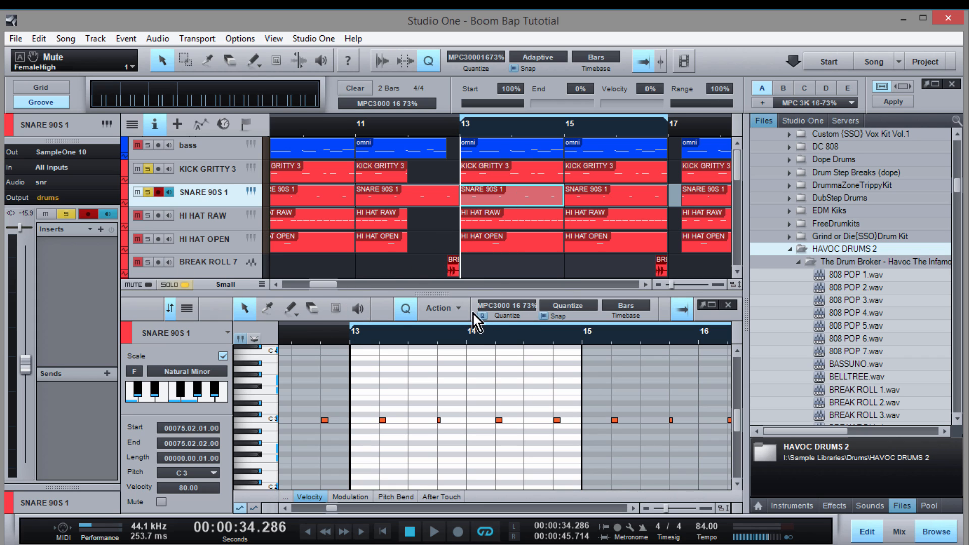
Examine closely how the snare notes sit against the grid lines and replay the kick and snare pattern
{"action": "left_click_drag", "start_coordinate": [315, 338], "coordinate": [368, 408]}
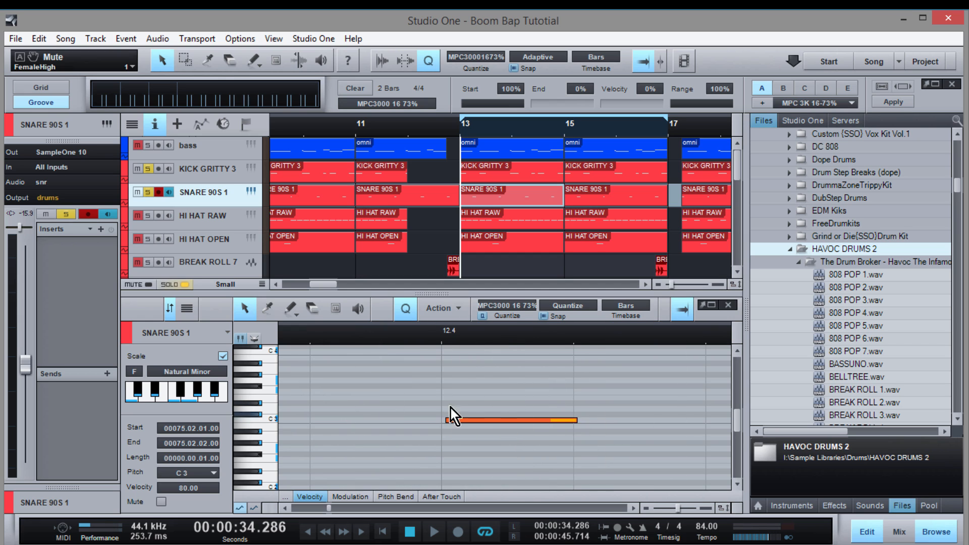
{"action": "left_click_drag", "start_coordinate": [508, 341], "coordinate": [511, 291]}
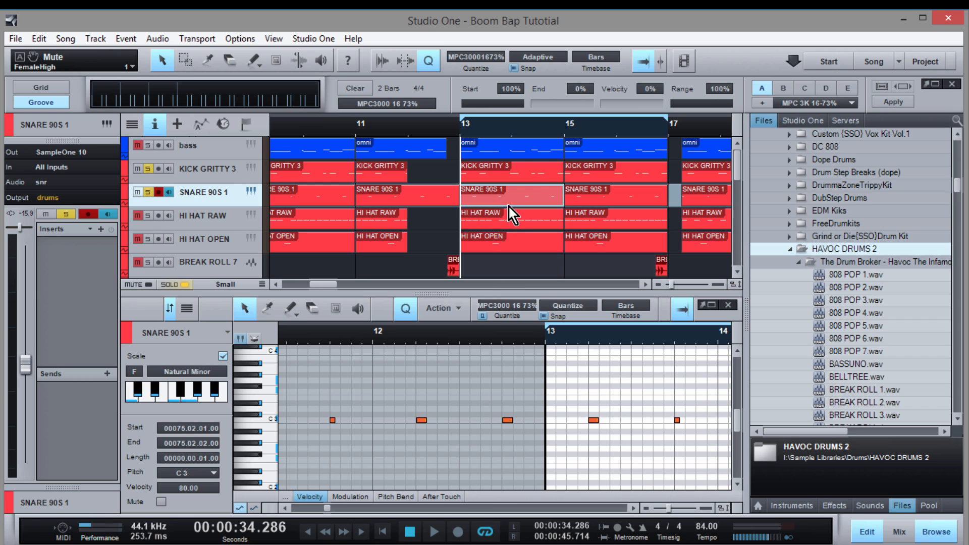
{"action": "left_click_drag", "start_coordinate": [538, 129], "coordinate": [538, 138]}
{"action": "key", "text": "space"}
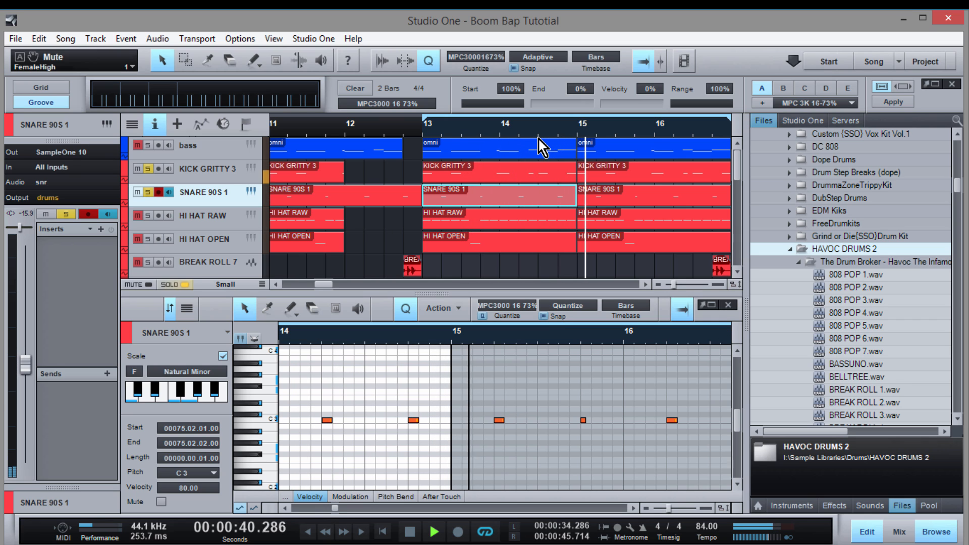
{"action": "key", "text": "space"}
Open the HI HAT RAW event at bar 13 in the note editor and examine its notes through bars 13 and 14
{"action": "left_click", "coordinate": [464, 216]}
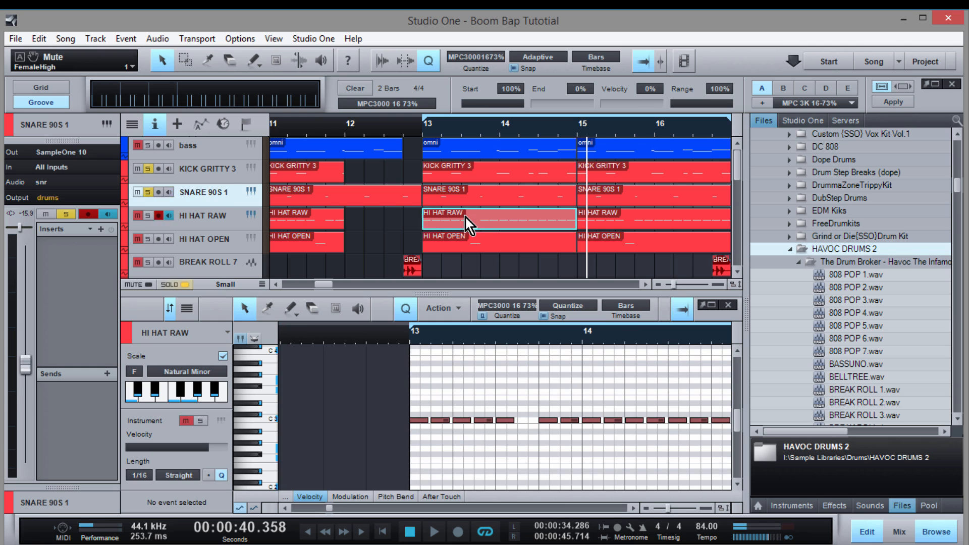
{"action": "left_click_drag", "start_coordinate": [528, 338], "coordinate": [528, 348]}
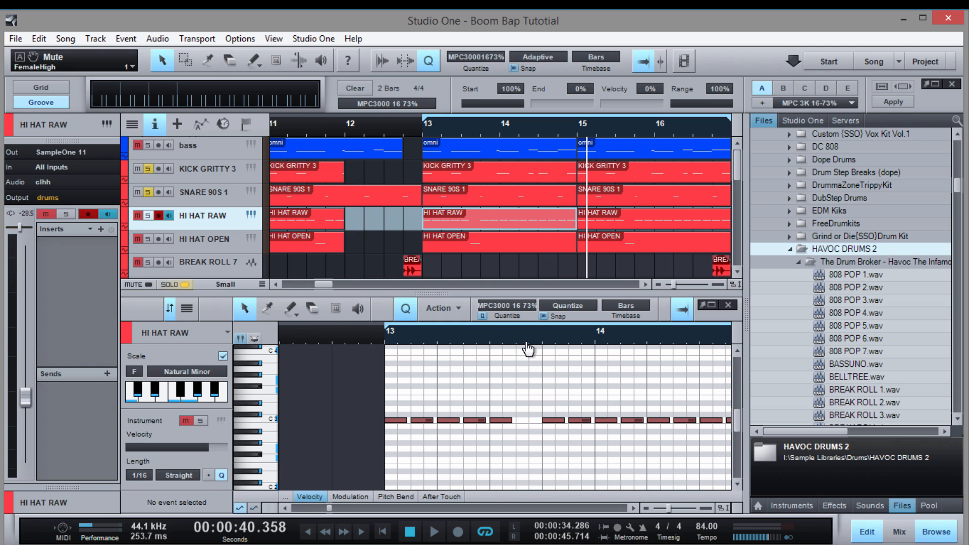
{"action": "scroll", "coordinate": [637, 513], "scroll_direction": "right", "scroll_amount": 3}
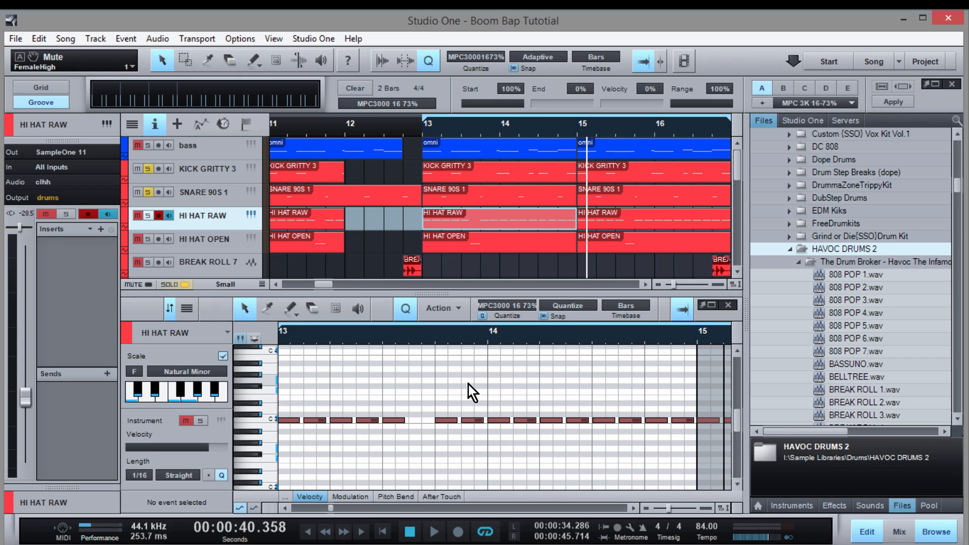
Add HI HAT RAW to the solo and play it with the kick and snare from bar 13
{"action": "key", "text": "KP_1"}
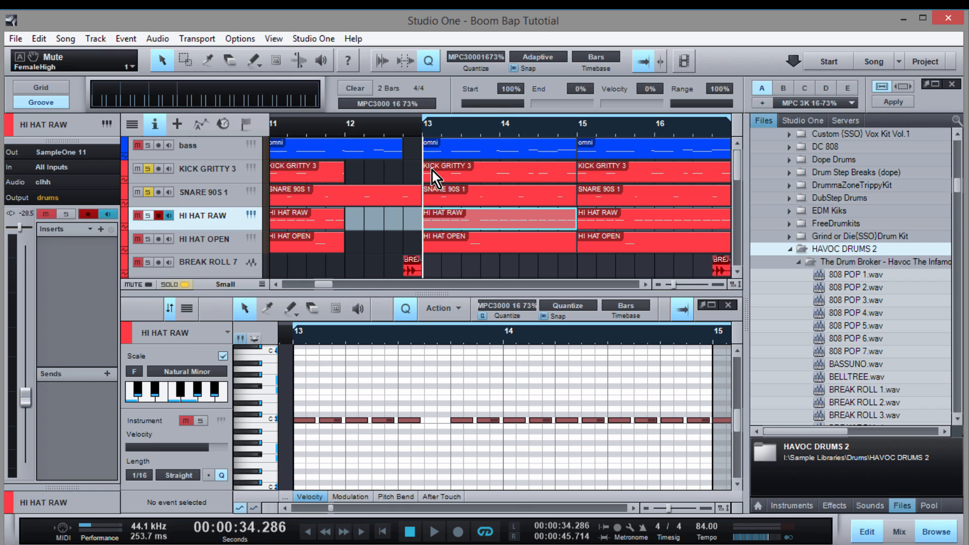
{"action": "key", "text": "m"}
{"action": "key", "text": "s"}
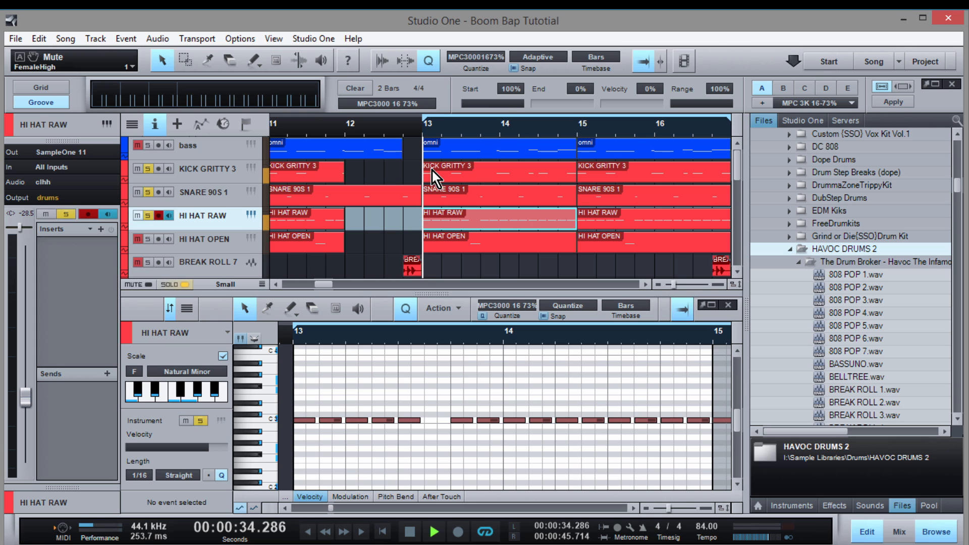
{"action": "key", "text": "space"}
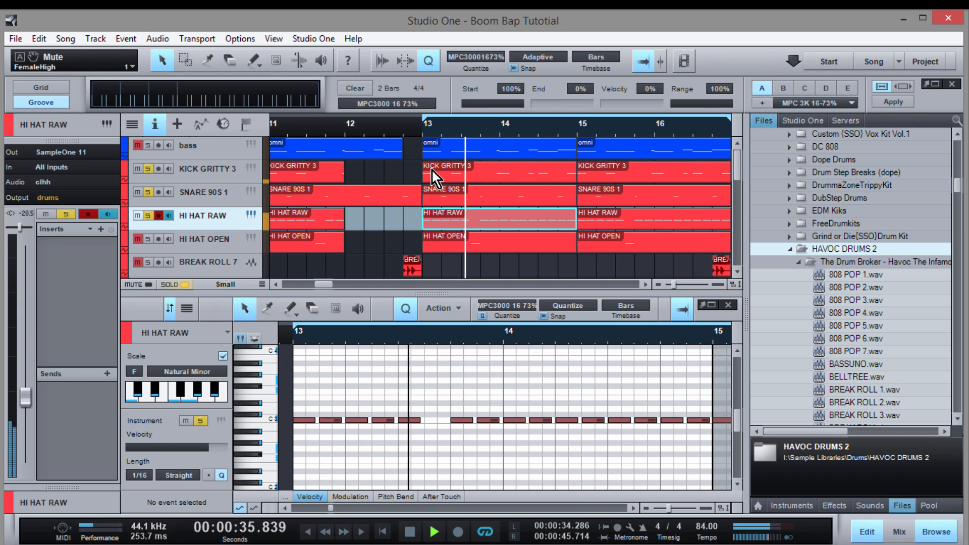
{"action": "key", "text": "space"}
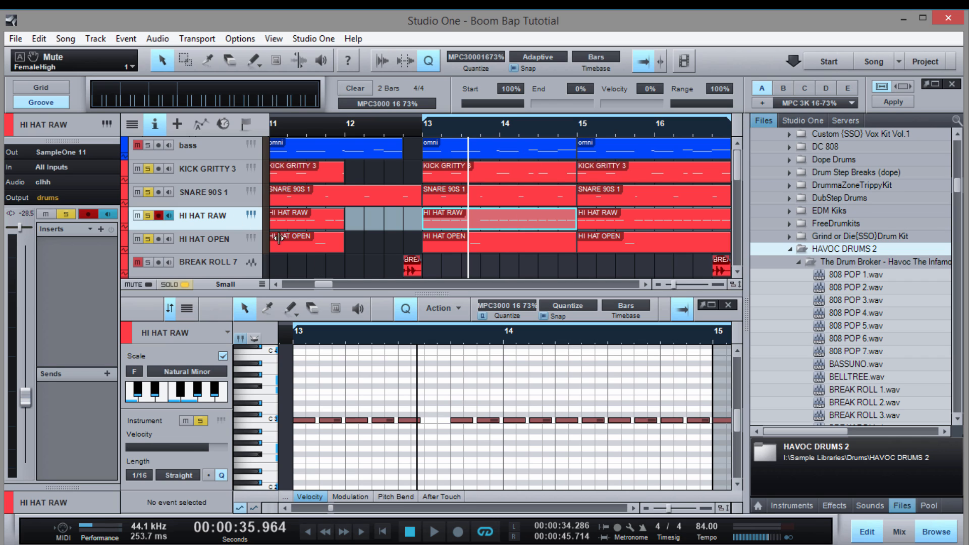
Add HI HAT OPEN to the solo, open its bar 13 event and examine closely where its note starts against the grid
{"action": "left_click", "coordinate": [463, 246]}
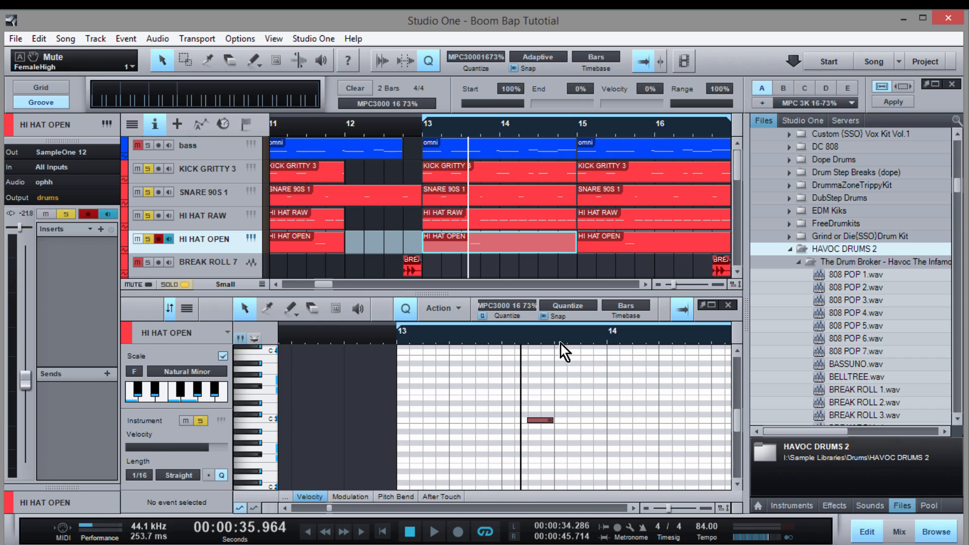
{"action": "left_click_drag", "start_coordinate": [560, 338], "coordinate": [566, 383]}
{"action": "scroll", "coordinate": [444, 395], "scroll_direction": "down", "scroll_amount": 2}
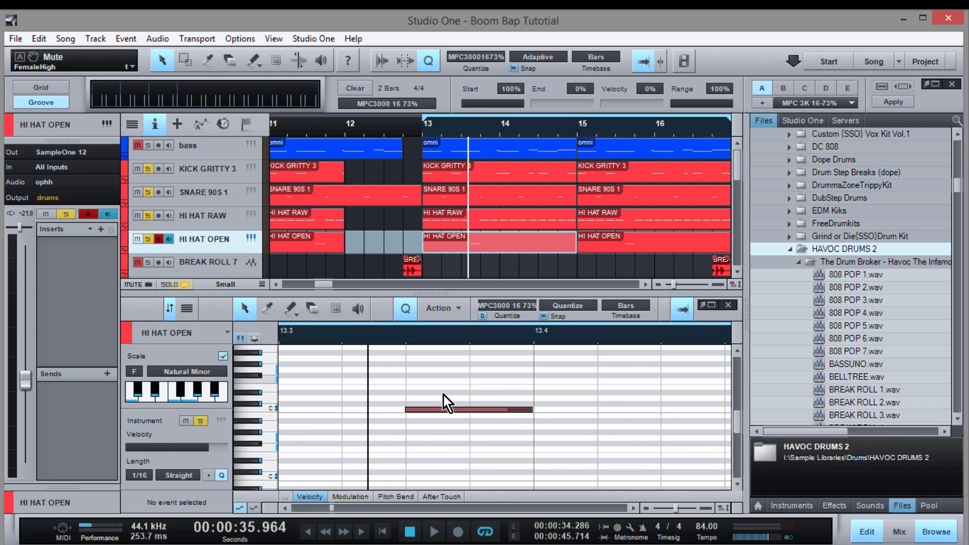
{"action": "left_click_drag", "start_coordinate": [404, 369], "coordinate": [414, 404]}
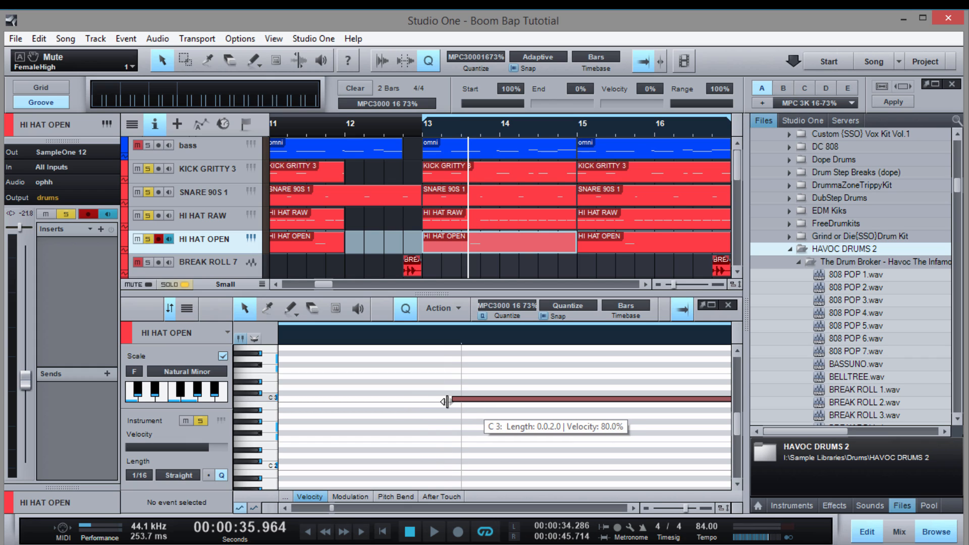
{"action": "left_click_drag", "start_coordinate": [456, 337], "coordinate": [464, 210]}
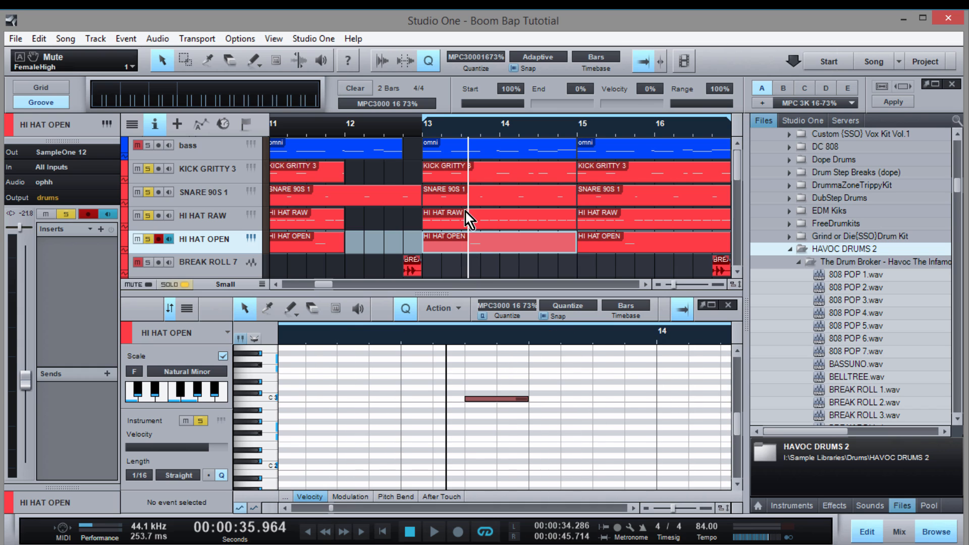
Play the four soloed drum tracks together from bar 13 and look over the drum tracks in the arrangement
{"action": "left_click", "coordinate": [425, 126]}
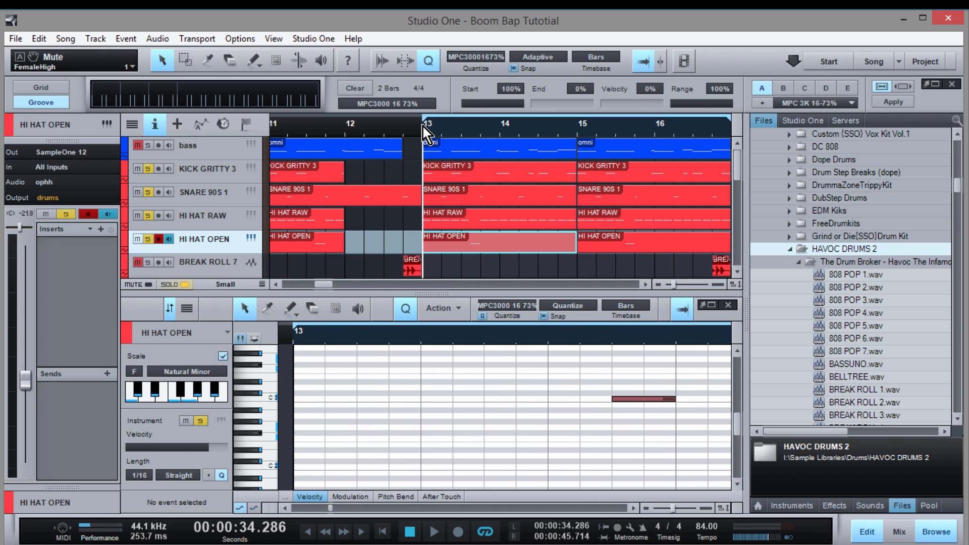
{"action": "key", "text": "space"}
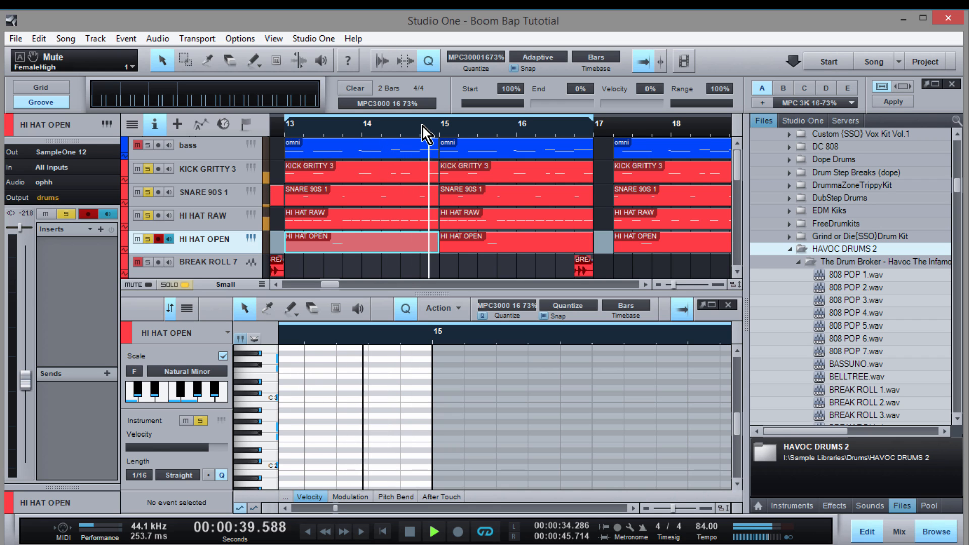
{"action": "key", "text": "space"}
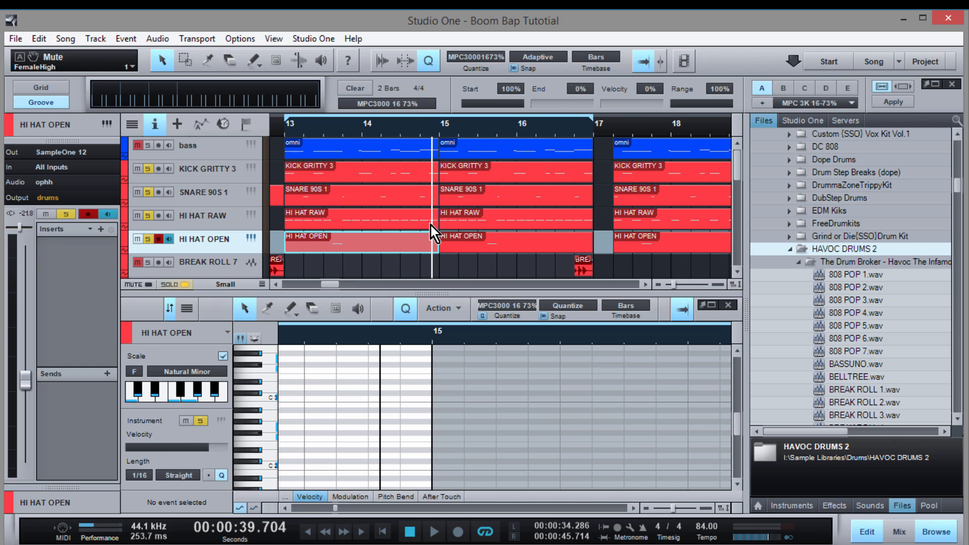
{"action": "scroll", "coordinate": [373, 185], "scroll_direction": "down", "scroll_amount": 3}
{"action": "scroll", "coordinate": [373, 186], "scroll_direction": "up", "scroll_amount": 2}
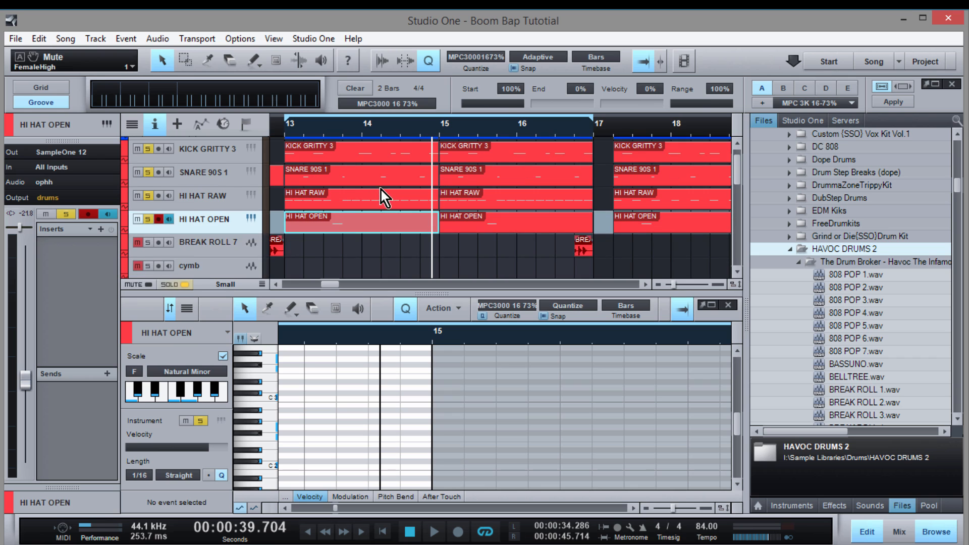
{"action": "scroll", "coordinate": [464, 207], "scroll_direction": "up", "scroll_amount": 1}
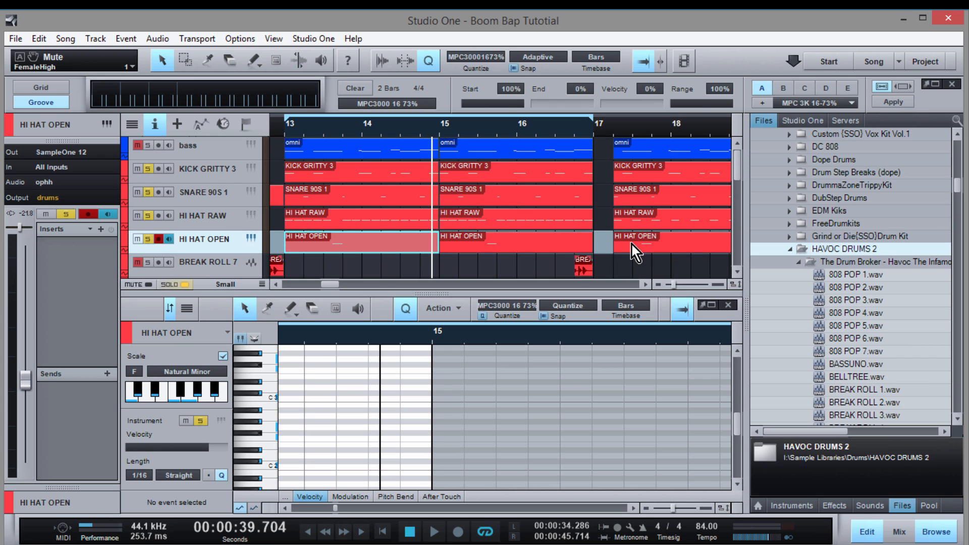
Select all notes of the four drum events at bar 15 and switch their quantize to the straight 1/16 grid
{"action": "left_click_drag", "start_coordinate": [586, 247], "coordinate": [467, 174]}
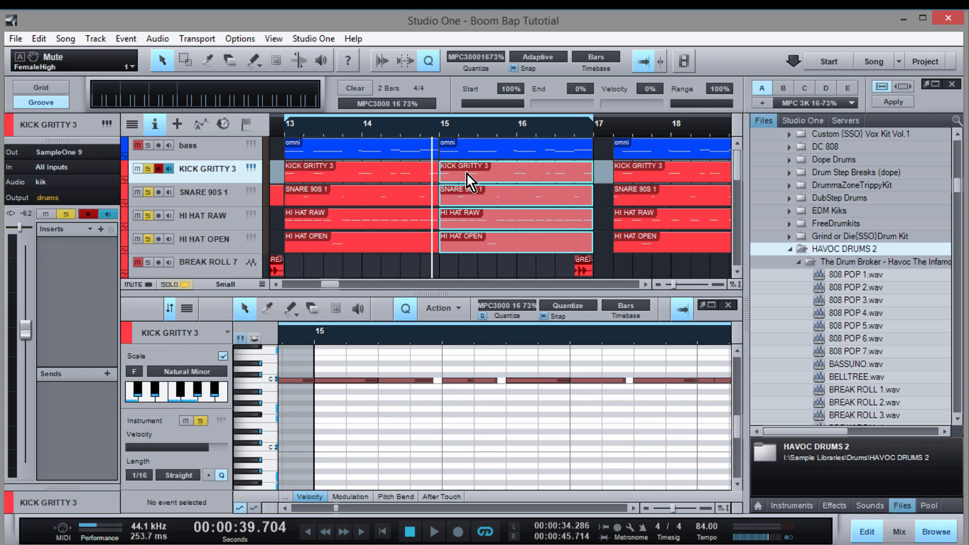
{"action": "left_click_drag", "start_coordinate": [475, 341], "coordinate": [488, 310]}
{"action": "scroll", "coordinate": [552, 430], "scroll_direction": "up", "scroll_amount": 1}
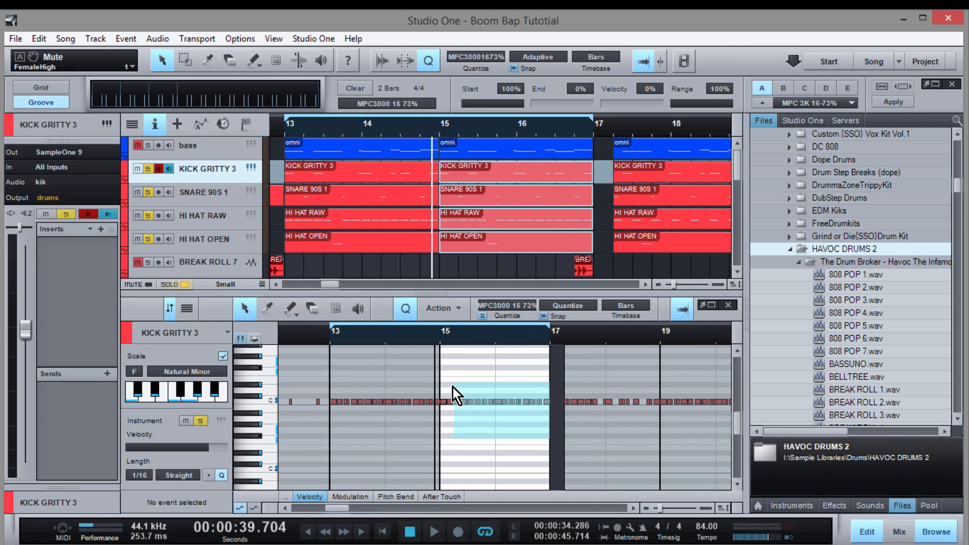
{"action": "left_click", "coordinate": [448, 382]}
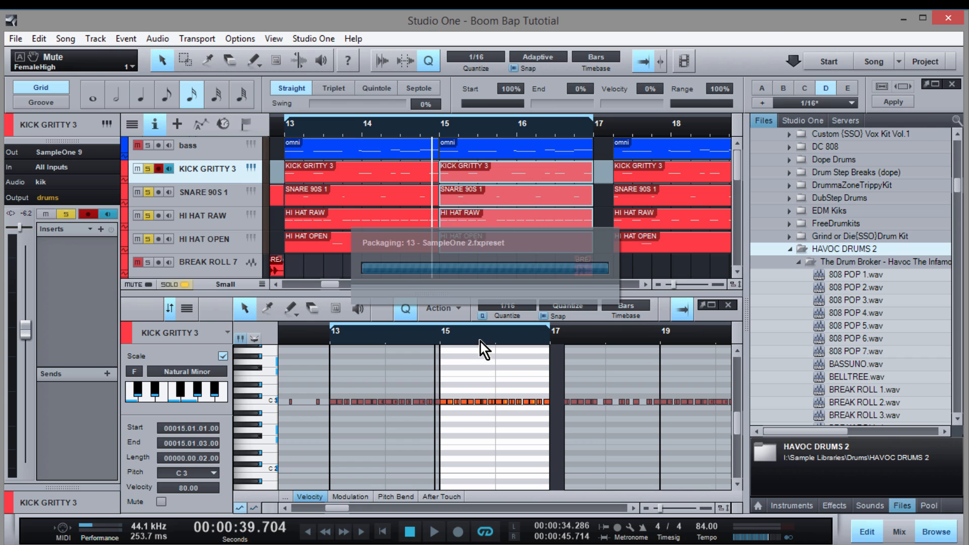
Play the drum events from bar 15 to hear them with straight 1/16 timing
{"action": "left_click", "coordinate": [441, 339]}
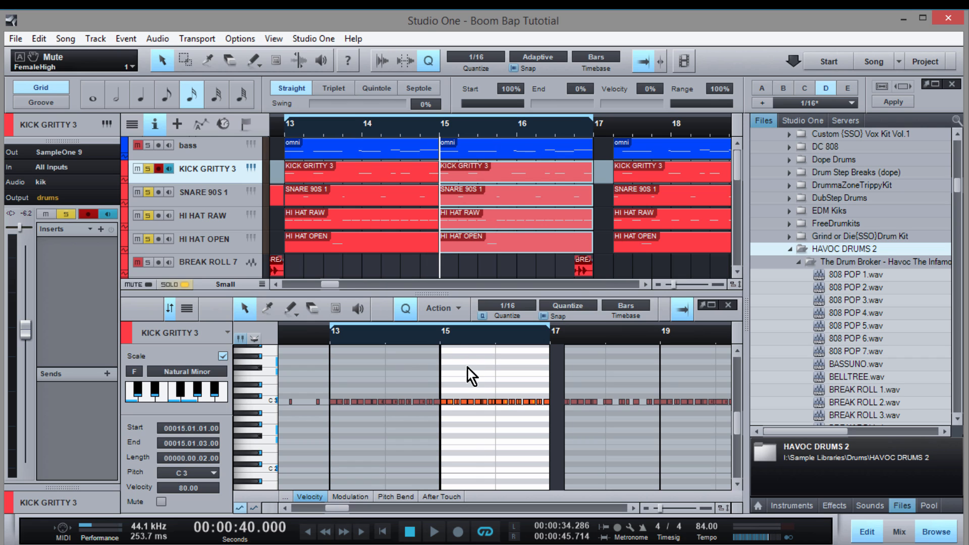
{"action": "key", "text": "space"}
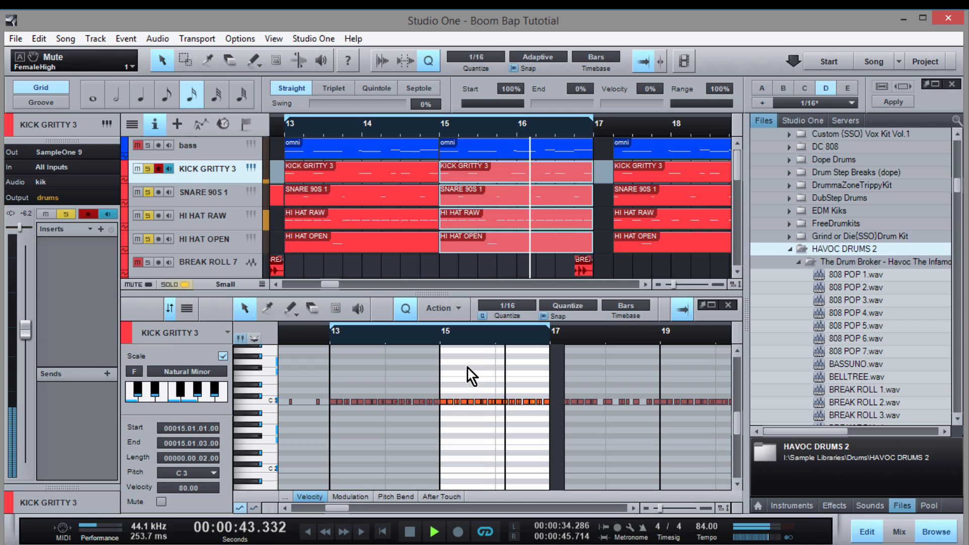
{"action": "key", "text": "space"}
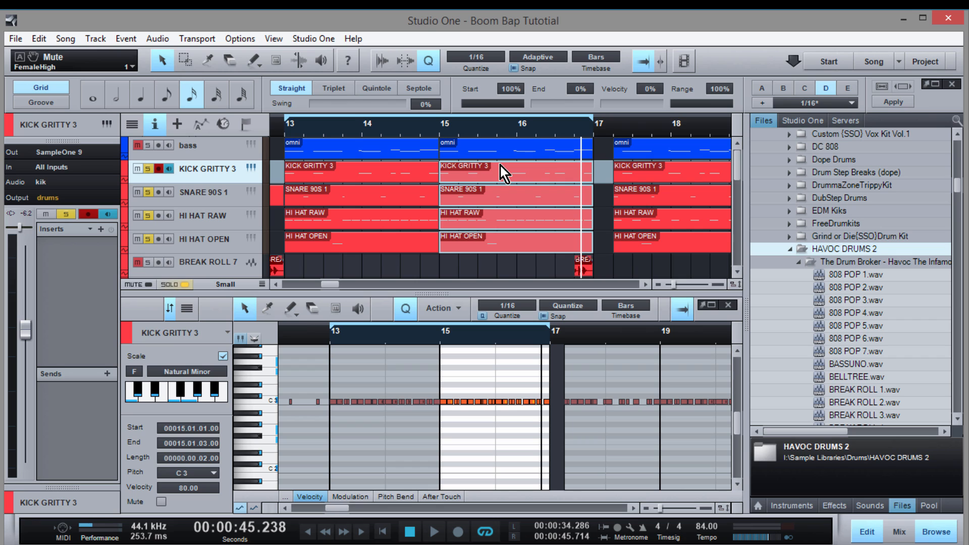
Switch the quantize back to the MPC3000 16 73% groove and play from bar 13, opening the bar 15 KICK GRITTY 3 event
{"action": "left_click", "coordinate": [286, 133]}
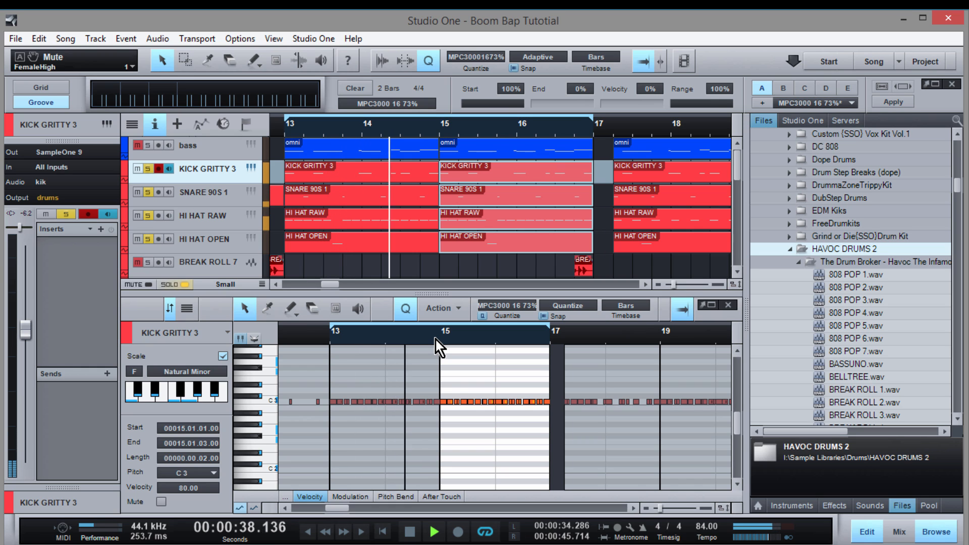
{"action": "double_click", "coordinate": [532, 168]}
{"action": "left_click_drag", "start_coordinate": [453, 342], "coordinate": [454, 368]}
{"action": "left_click", "coordinate": [476, 270]}
{"action": "left_click", "coordinate": [480, 171]}
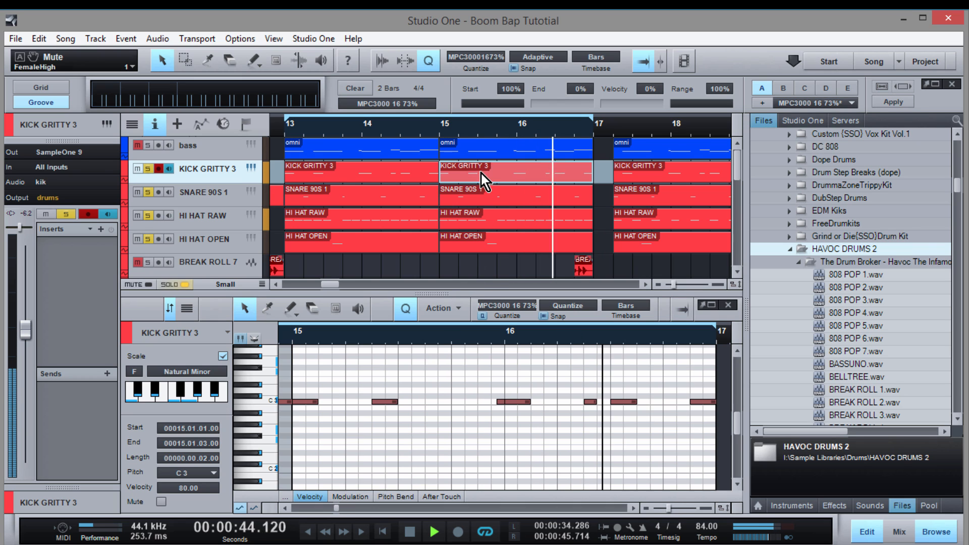
{"action": "key", "text": "space"}
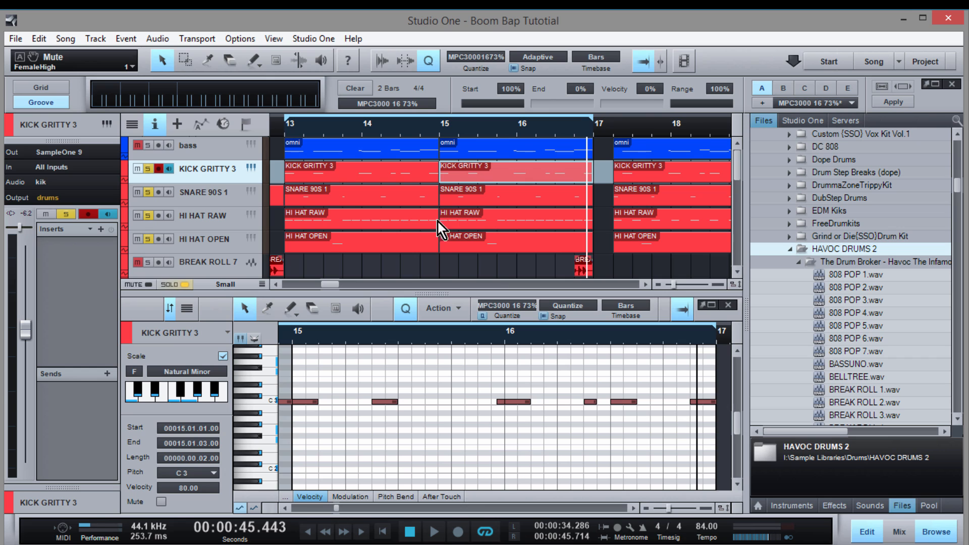
Add BREAK ROLL 7 to the solo and start playback from bar 16
{"action": "left_click", "coordinate": [493, 265]}
{"action": "scroll", "coordinate": [492, 265], "scroll_direction": "down", "scroll_amount": 3}
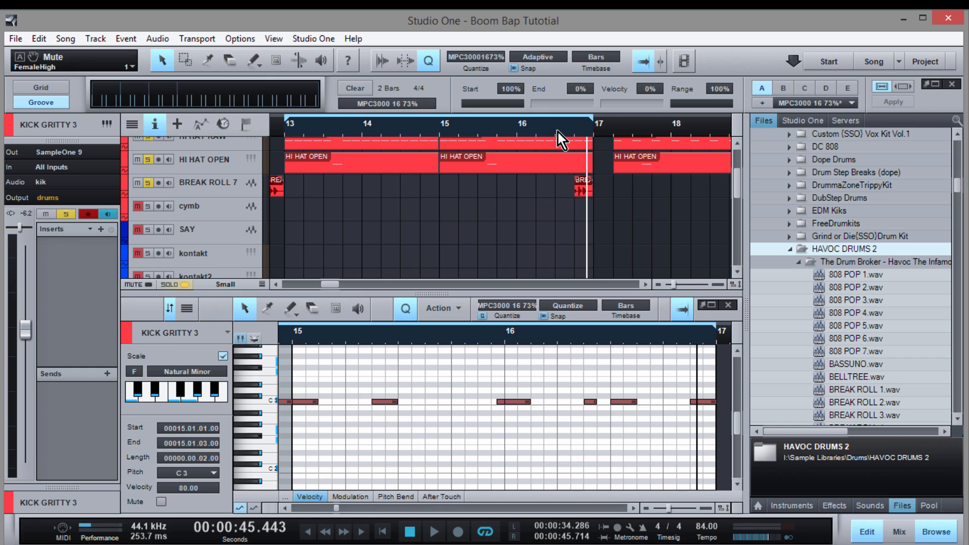
{"action": "left_click", "coordinate": [516, 135]}
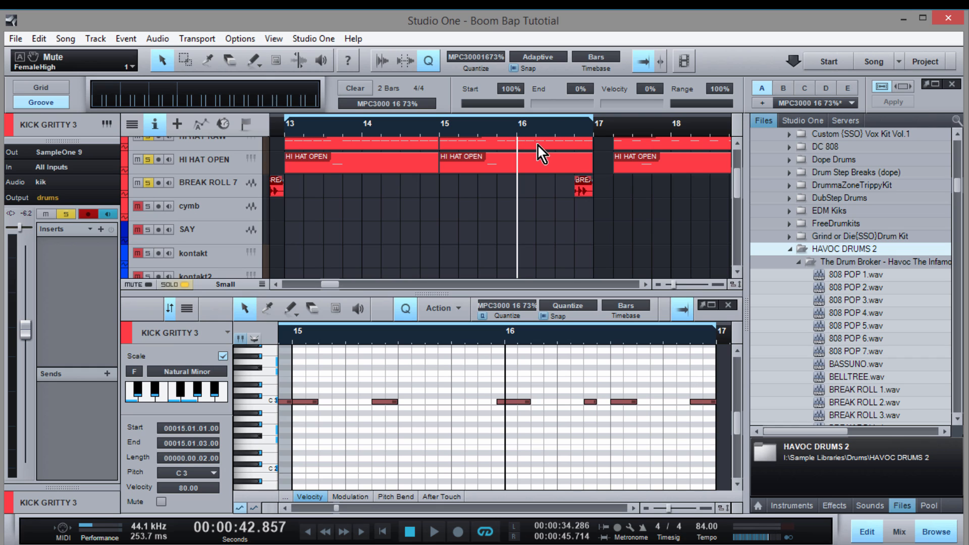
{"action": "key", "text": "space"}
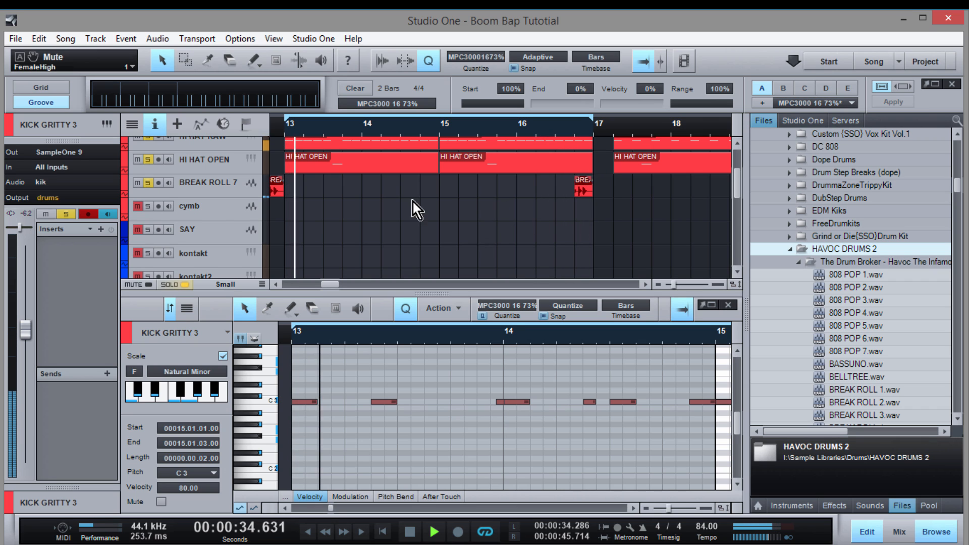
Raise the BREAK ROLL 7 track volume to -16.2 dB during playback
{"action": "left_click", "coordinate": [226, 190]}
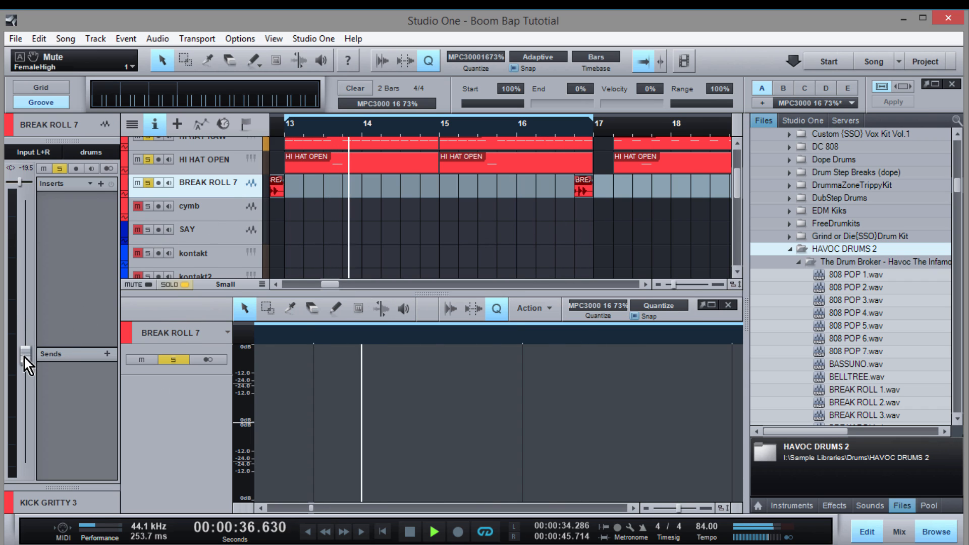
{"action": "scroll", "coordinate": [19, 358], "scroll_direction": "up", "scroll_amount": 4}
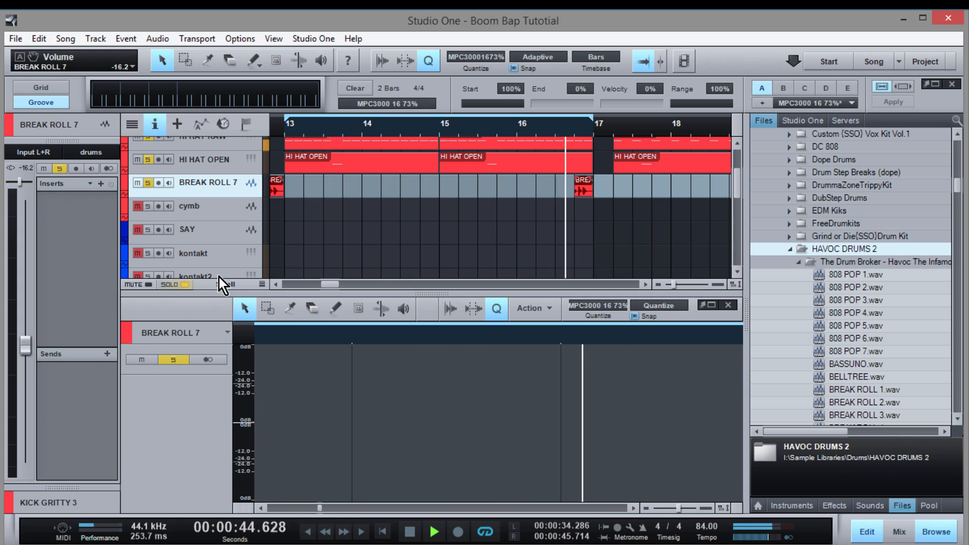
{"action": "key", "text": "space"}
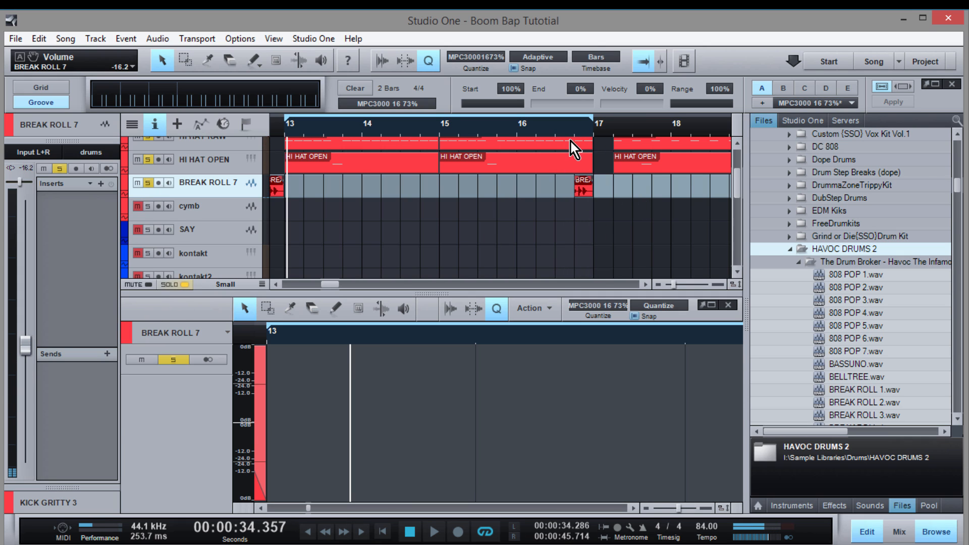
Examine closely where the BREAK ROLL 7 event at 16.4 starts against the grid
{"action": "scroll", "coordinate": [577, 152], "scroll_direction": "up", "scroll_amount": 8}
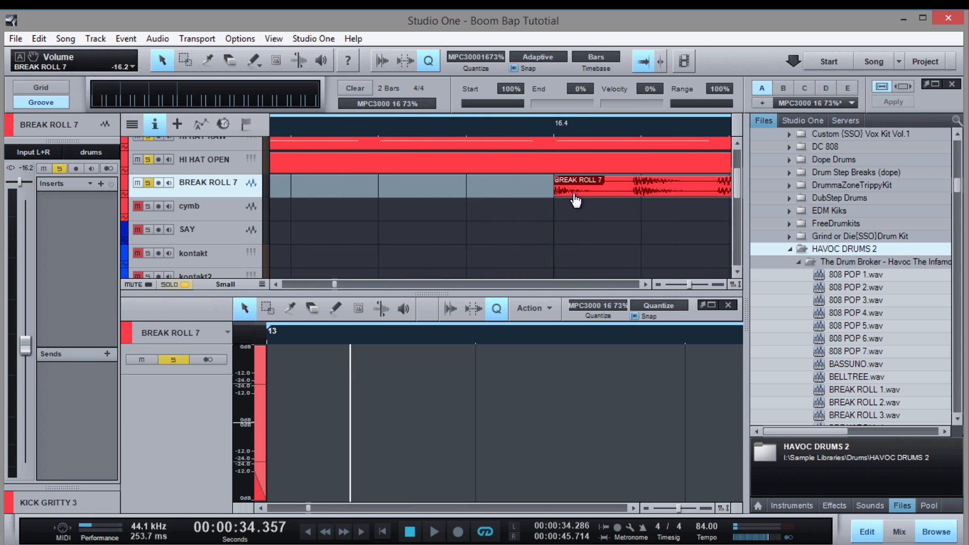
{"action": "scroll", "coordinate": [574, 211], "scroll_direction": "up", "scroll_amount": 3}
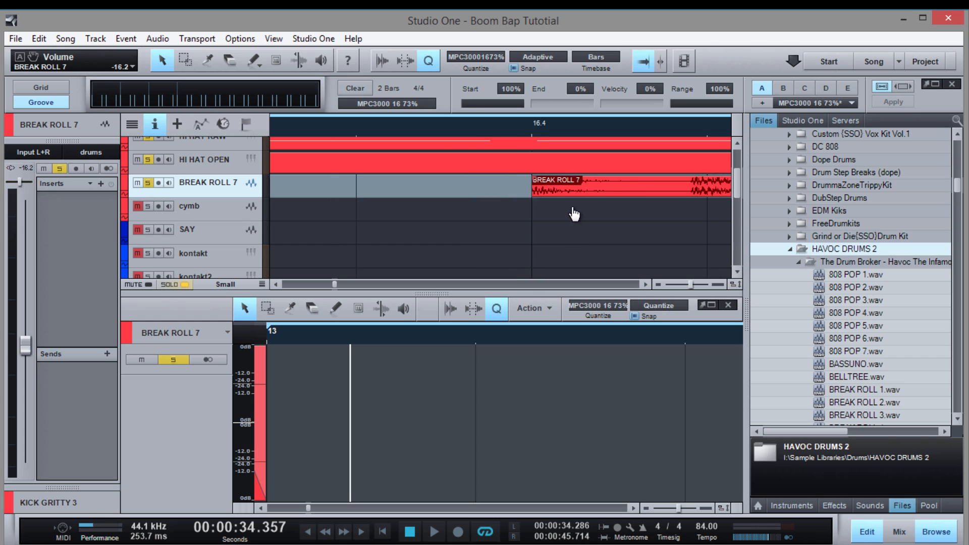
{"action": "scroll", "coordinate": [649, 283], "scroll_direction": "right", "scroll_amount": 5}
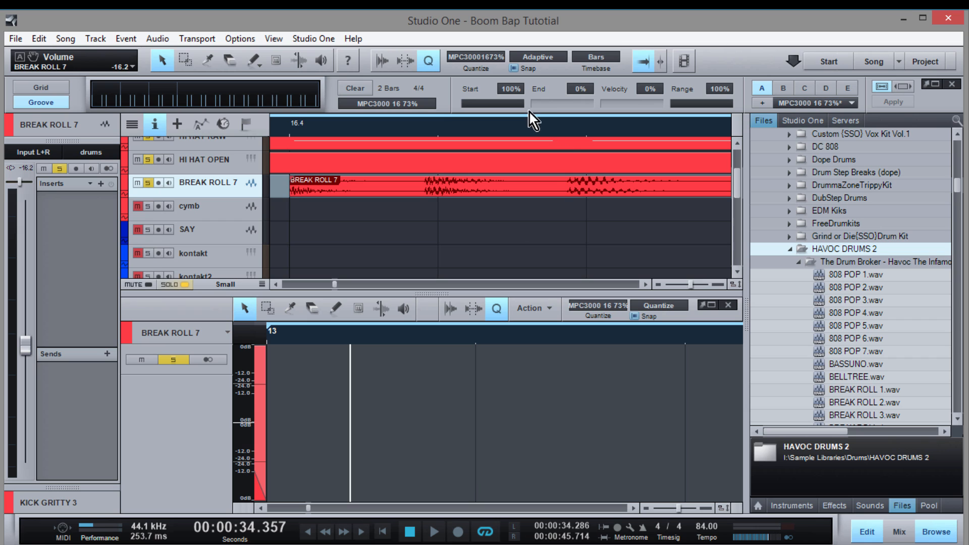
{"action": "mouse_move", "coordinate": [526, 122]}
{"action": "left_mouse_down"}
{"action": "mouse_move", "coordinate": [527, 131]}
{"action": "mouse_move", "coordinate": [528, 110]}
{"action": "left_mouse_up"}
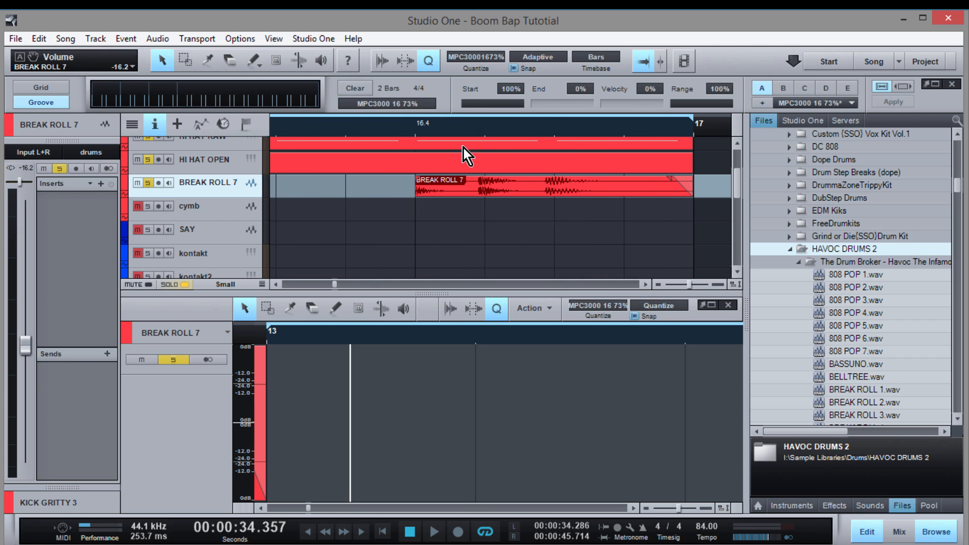
Try nudging the BREAK ROLL 7 event slightly past 16.4, and move it back onto the grid line
{"action": "mouse_move", "coordinate": [475, 180]}
{"action": "left_mouse_down"}
{"action": "mouse_move", "coordinate": [540, 186]}
{"action": "mouse_move", "coordinate": [463, 186]}
{"action": "mouse_move", "coordinate": [478, 186]}
{"action": "left_mouse_up"}
{"action": "left_click", "coordinate": [451, 180]}
{"action": "left_click_drag", "start_coordinate": [417, 124], "coordinate": [418, 148]}
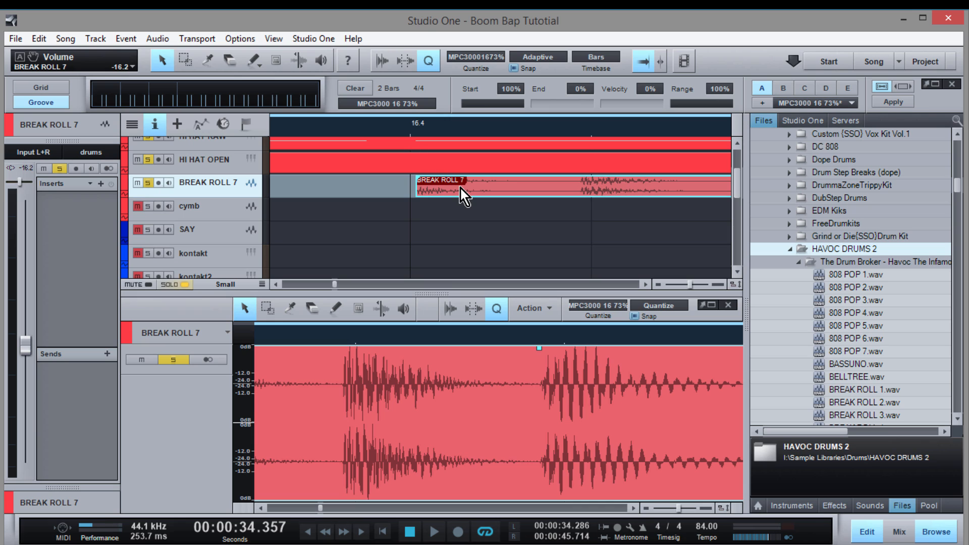
{"action": "left_click_drag", "start_coordinate": [460, 187], "coordinate": [454, 189]}
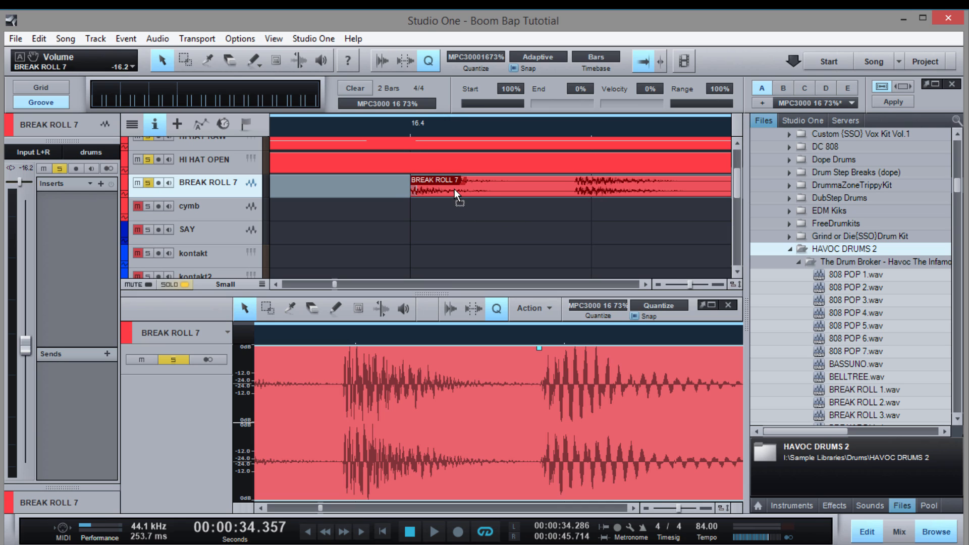
Unmute the bass track, add it to the solo and open its bar 13 event in the note editor
{"action": "left_click_drag", "start_coordinate": [456, 125], "coordinate": [468, 101]}
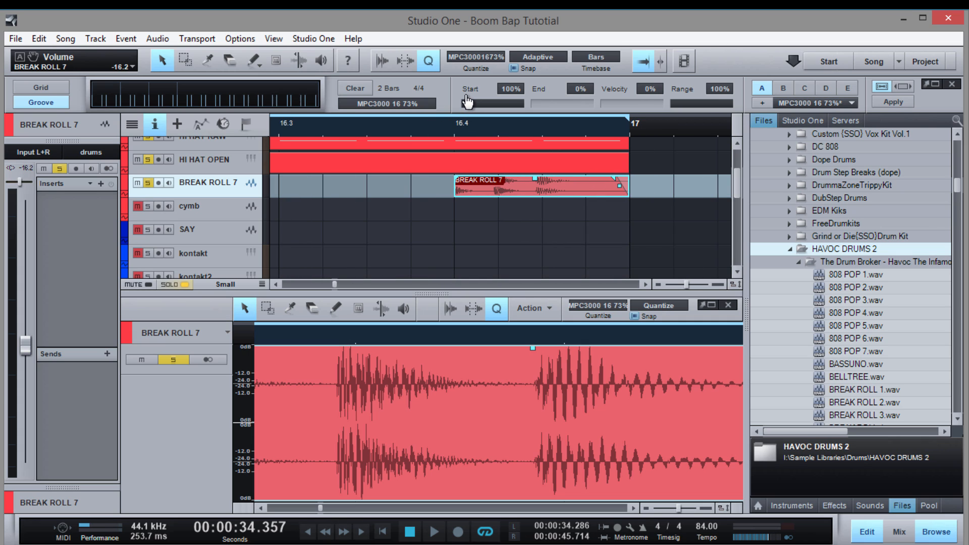
{"action": "left_click_drag", "start_coordinate": [468, 101], "coordinate": [473, 58]}
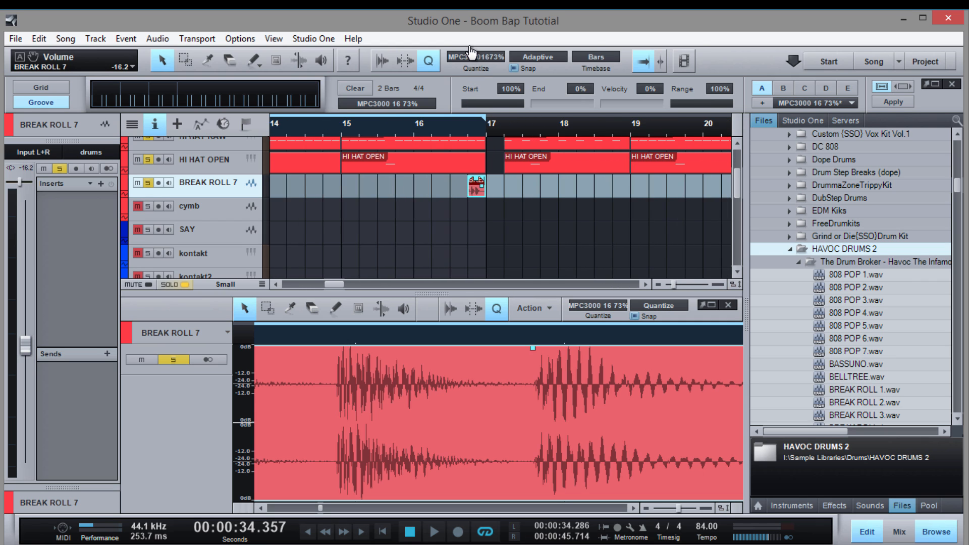
{"action": "scroll", "coordinate": [434, 193], "scroll_direction": "up", "scroll_amount": 3}
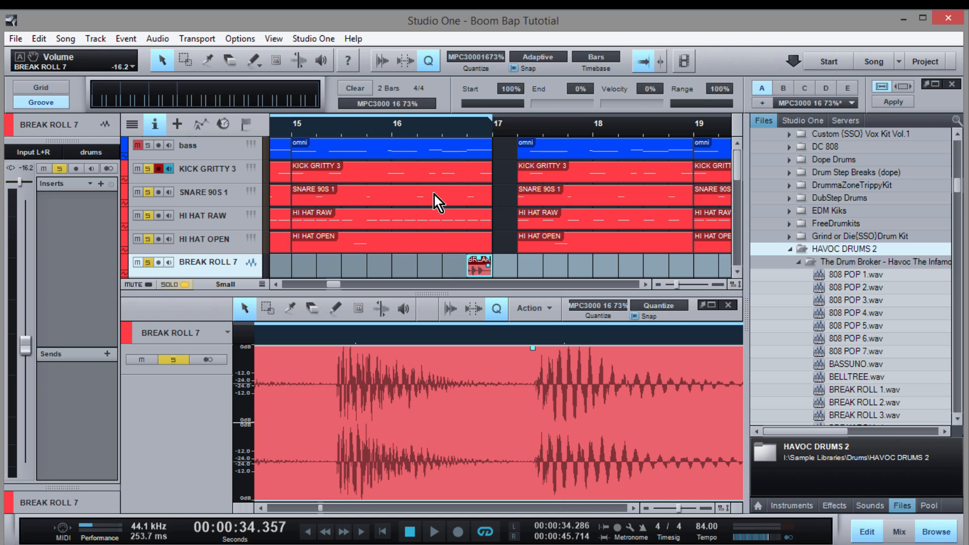
{"action": "mouse_move", "coordinate": [331, 133]}
{"action": "left_mouse_down"}
{"action": "mouse_move", "coordinate": [334, 144]}
{"action": "mouse_move", "coordinate": [340, 122]}
{"action": "left_mouse_up"}
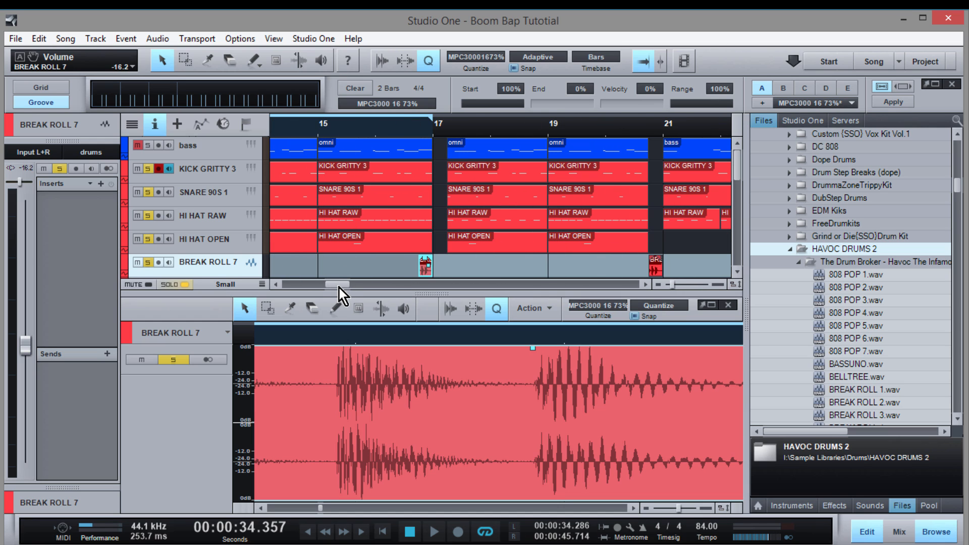
{"action": "left_click_drag", "start_coordinate": [340, 289], "coordinate": [334, 286]}
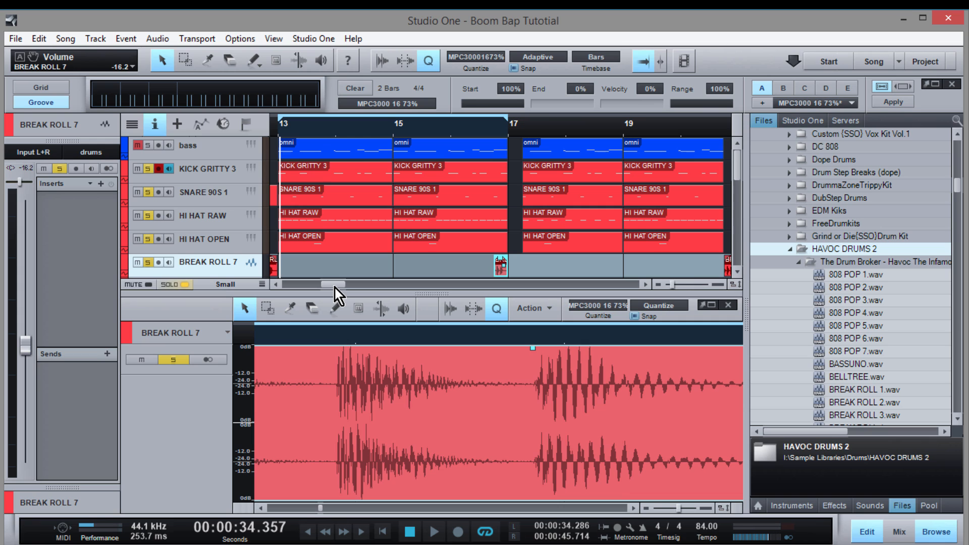
{"action": "left_click", "coordinate": [140, 147]}
{"action": "left_click", "coordinate": [362, 147]}
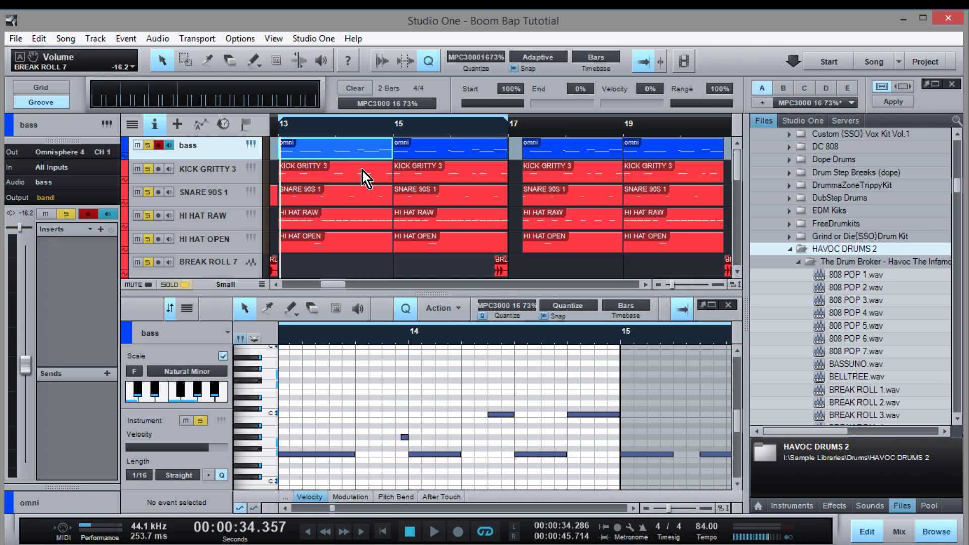
Open the bar 13 kick and bass events together in the note editor and set the bass volume to -17.9 dB during playback
{"action": "left_click", "coordinate": [343, 179]}
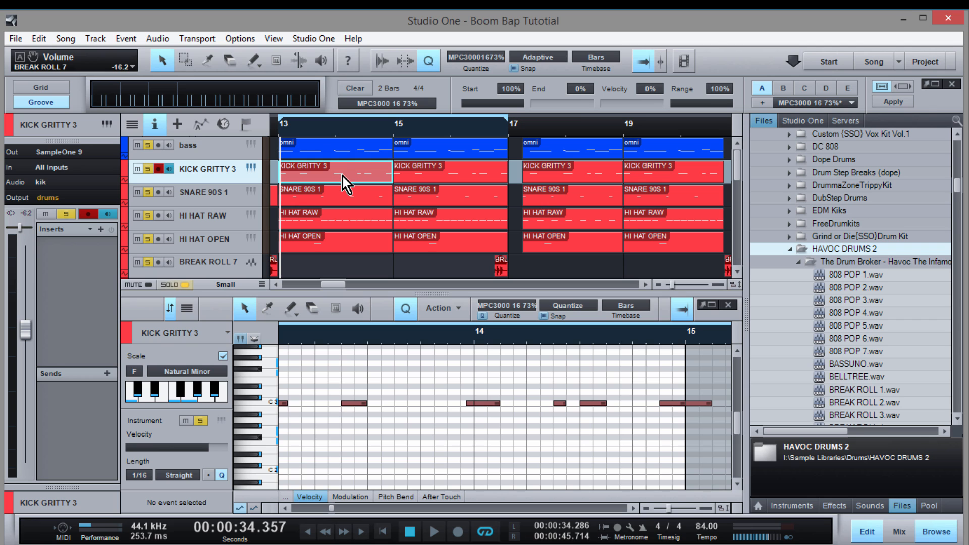
{"action": "left_click", "coordinate": [341, 153], "text": "shift"}
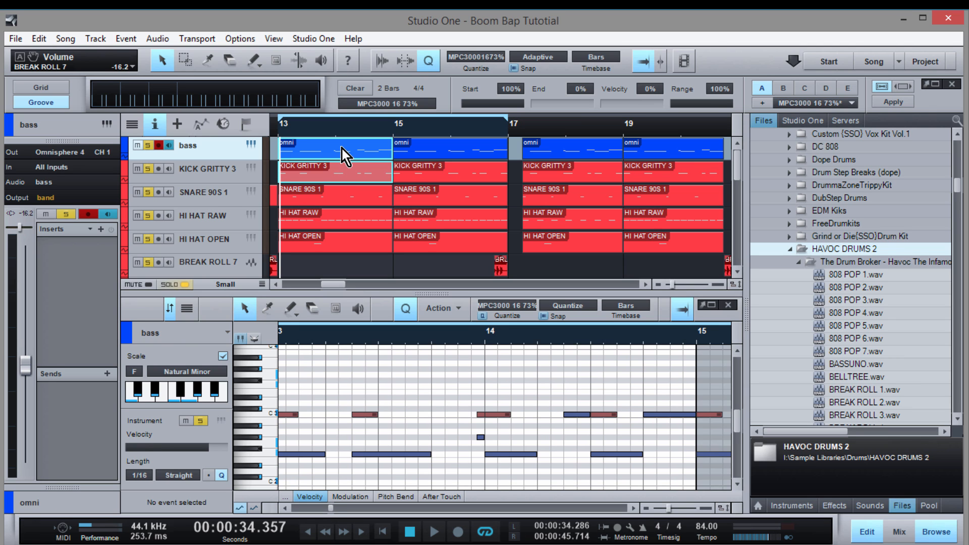
{"action": "key", "text": "space"}
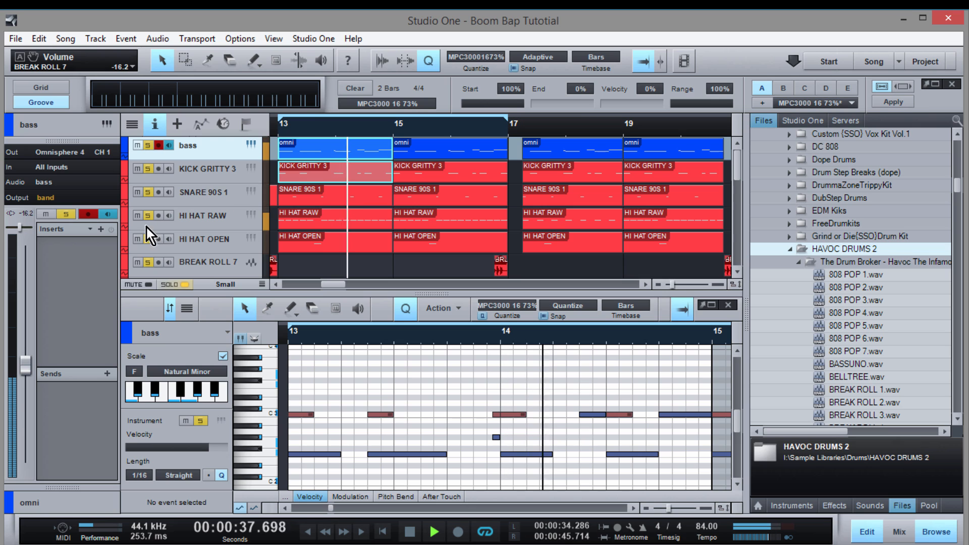
{"action": "left_click", "coordinate": [29, 369]}
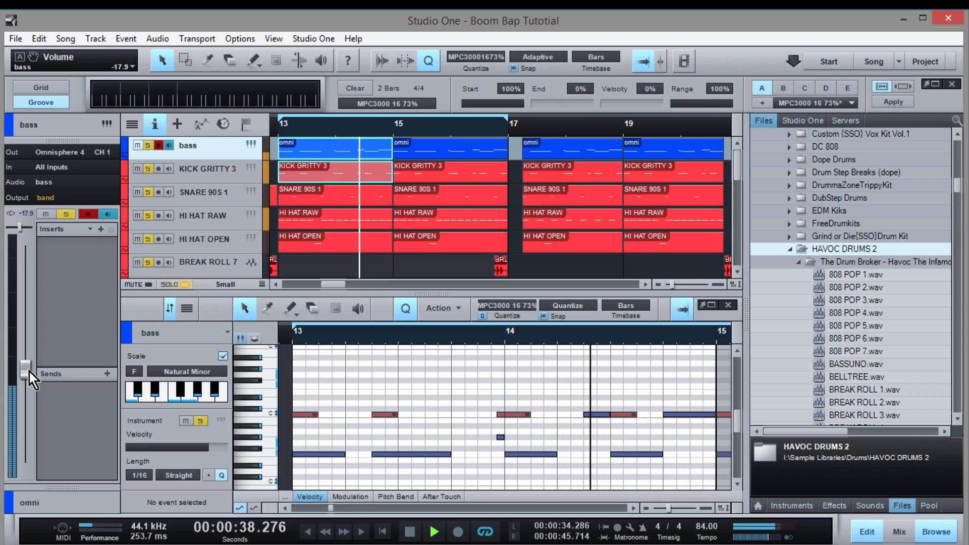
{"action": "key", "text": "space"}
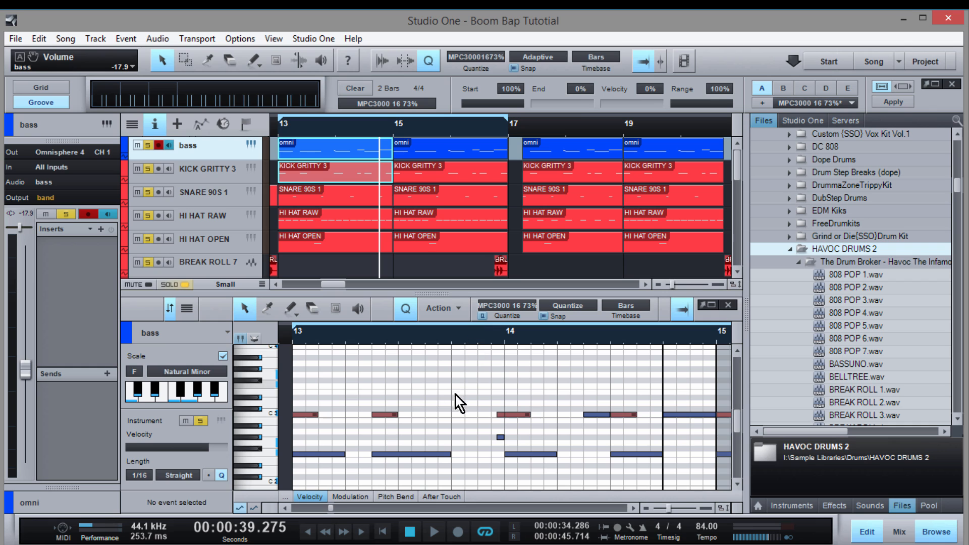
Compare where the kick and bass notes start in bars 13 and 14, and show the bass notes alone
{"action": "left_click_drag", "start_coordinate": [290, 344], "coordinate": [319, 353]}
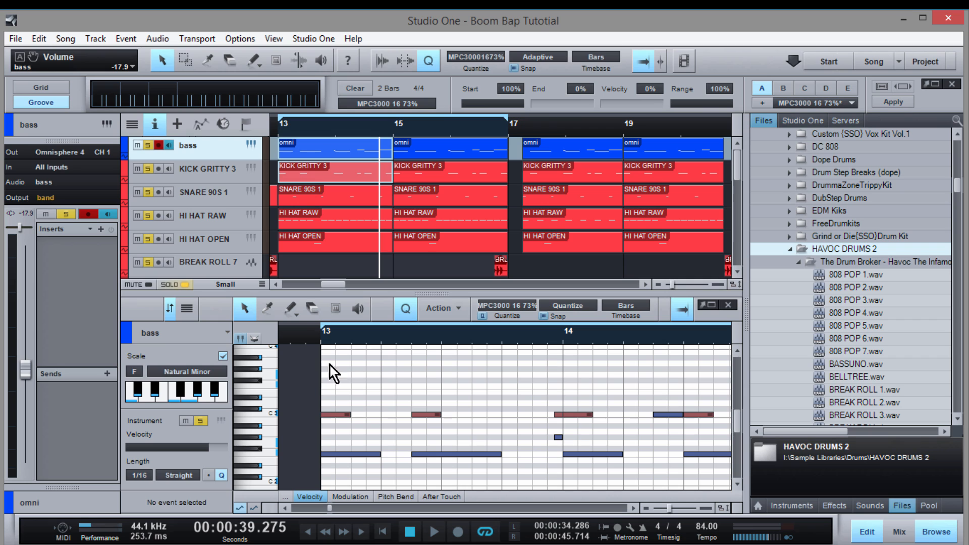
{"action": "mouse_move", "coordinate": [417, 343]}
{"action": "left_mouse_down"}
{"action": "mouse_move", "coordinate": [422, 329]}
{"action": "mouse_move", "coordinate": [426, 351]}
{"action": "left_mouse_up"}
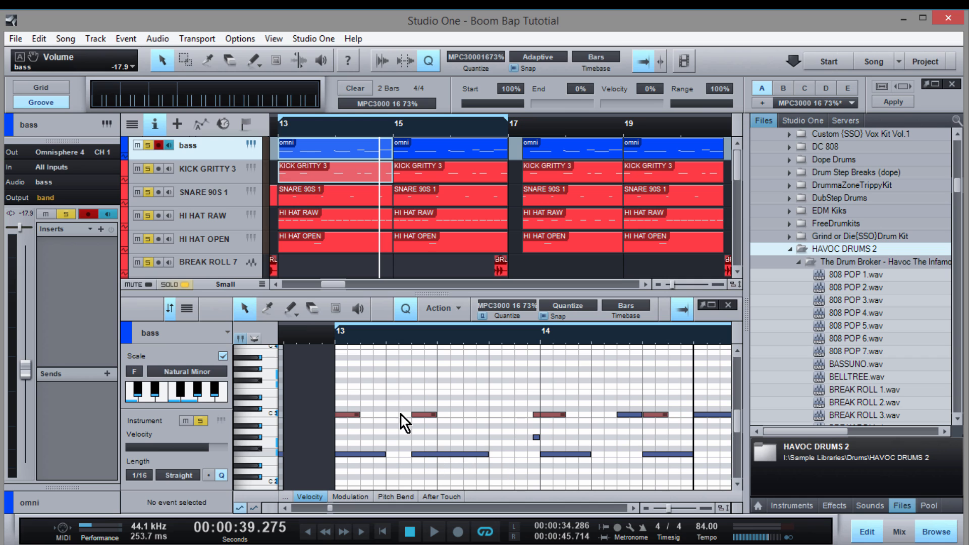
{"action": "left_click", "coordinate": [336, 174]}
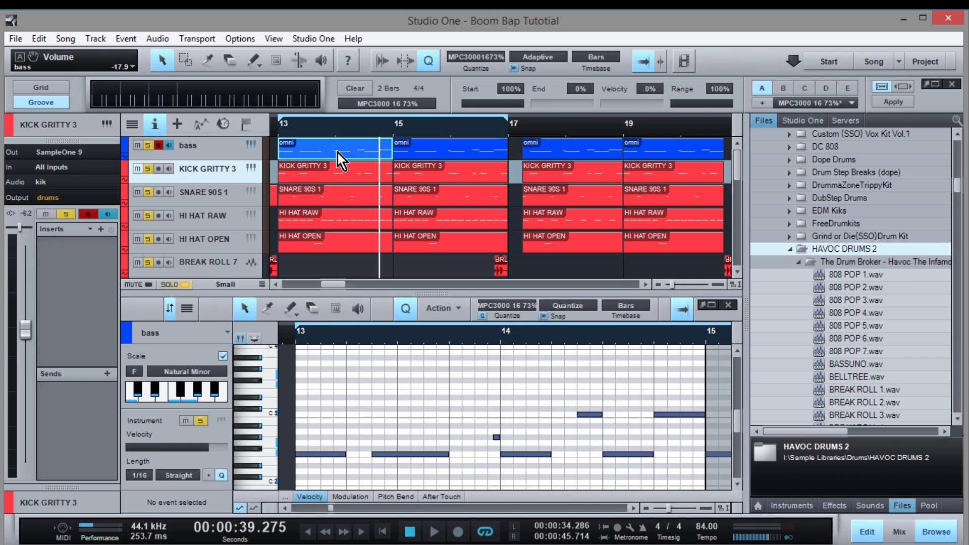
Show the bar 13 kick notes alone, and compare the kick and bass notes together across bars 13 and 14
{"action": "left_click", "coordinate": [337, 153]}
{"action": "left_click", "coordinate": [338, 177]}
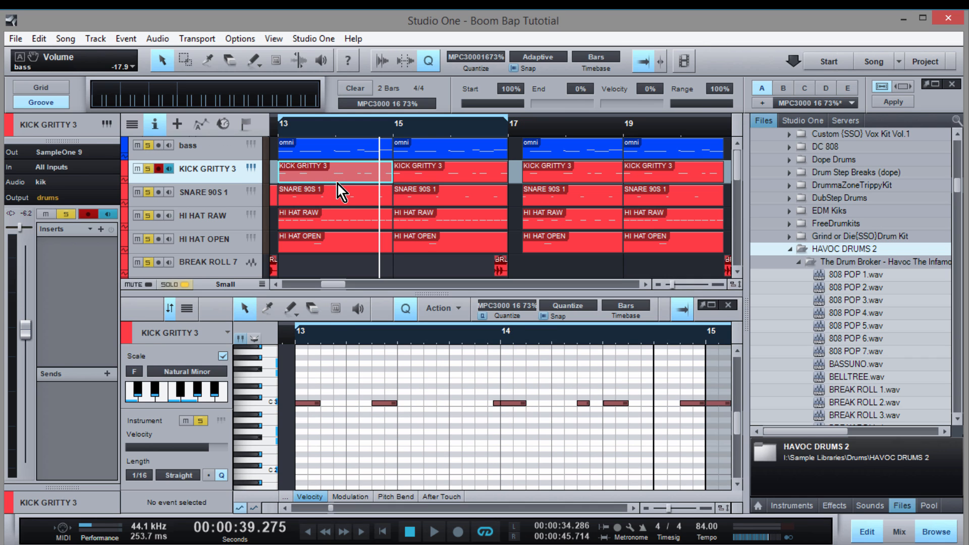
{"action": "left_click", "coordinate": [353, 150], "text": "shift"}
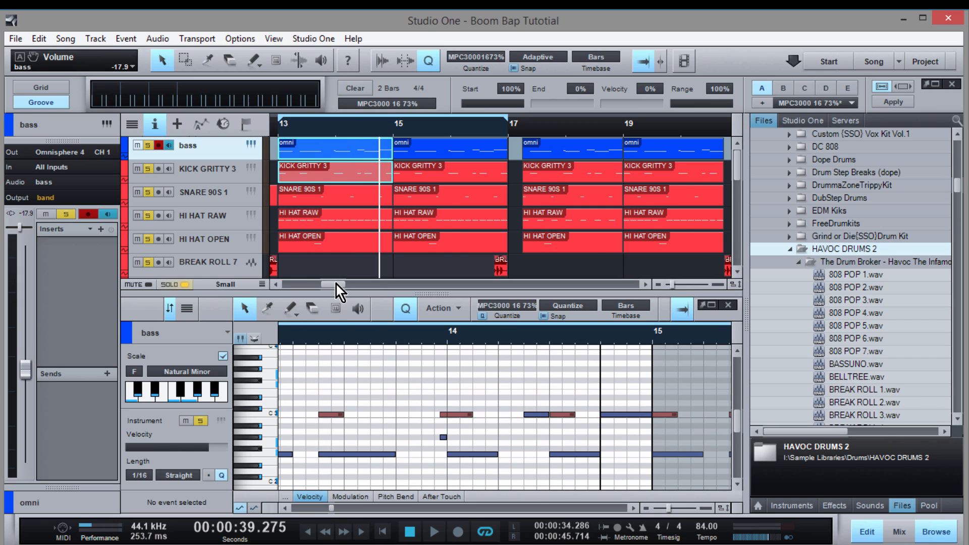
{"action": "left_click_drag", "start_coordinate": [337, 284], "coordinate": [332, 285]}
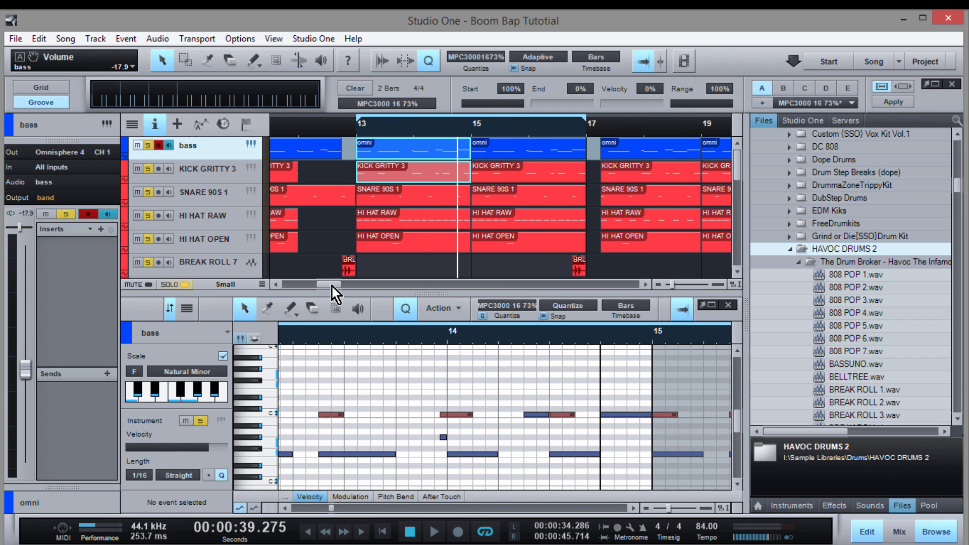
{"action": "left_click", "coordinate": [286, 509]}
{"action": "left_click", "coordinate": [285, 508]}
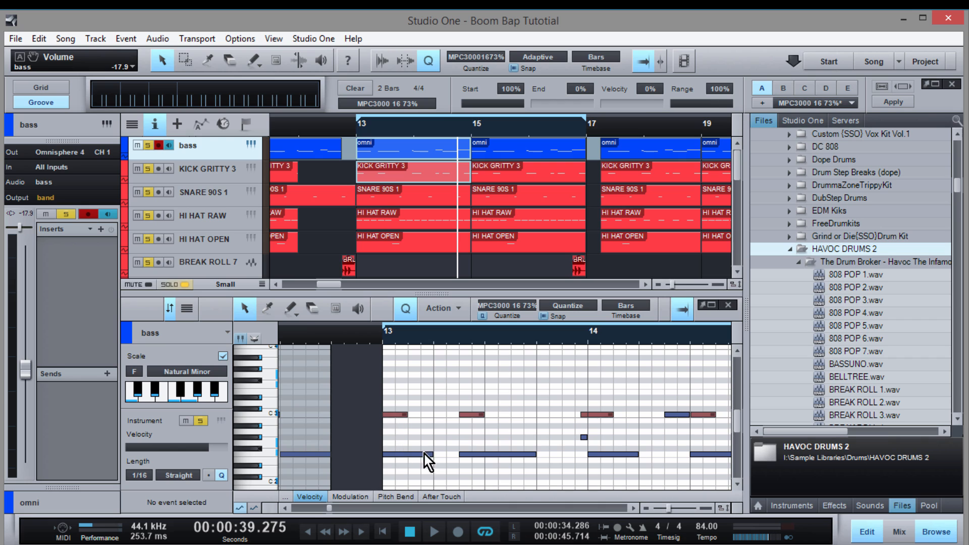
{"action": "mouse_move", "coordinate": [393, 455]}
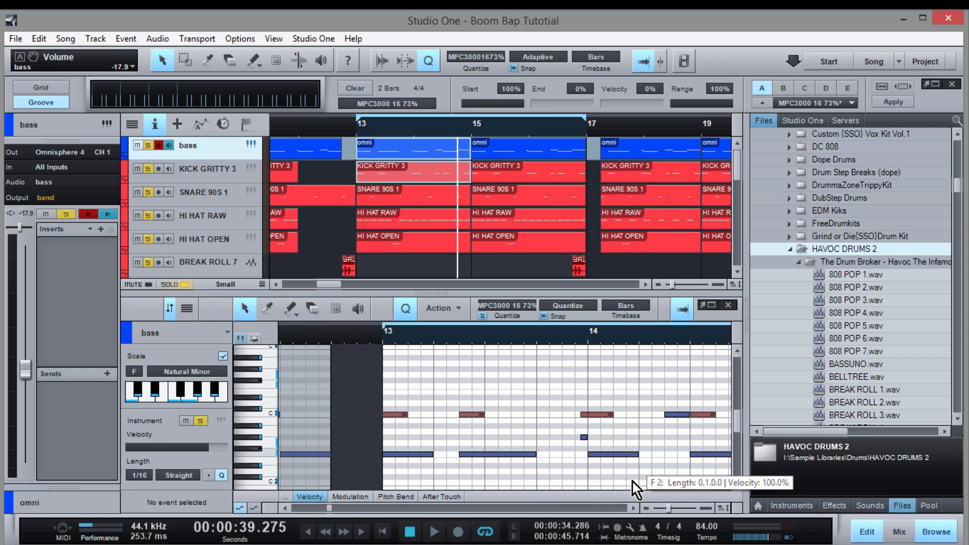
{"action": "left_click", "coordinate": [633, 508]}
{"action": "left_click", "coordinate": [633, 508]}
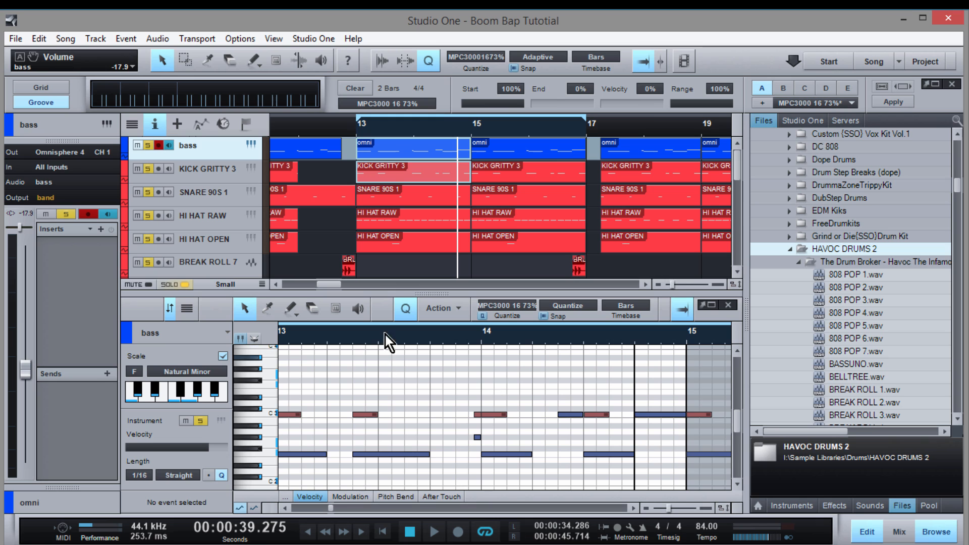
Enlarge the arrangement area, place the playhead at bar 13, and unmute the sample track
{"action": "left_click_drag", "start_coordinate": [398, 291], "coordinate": [392, 468]}
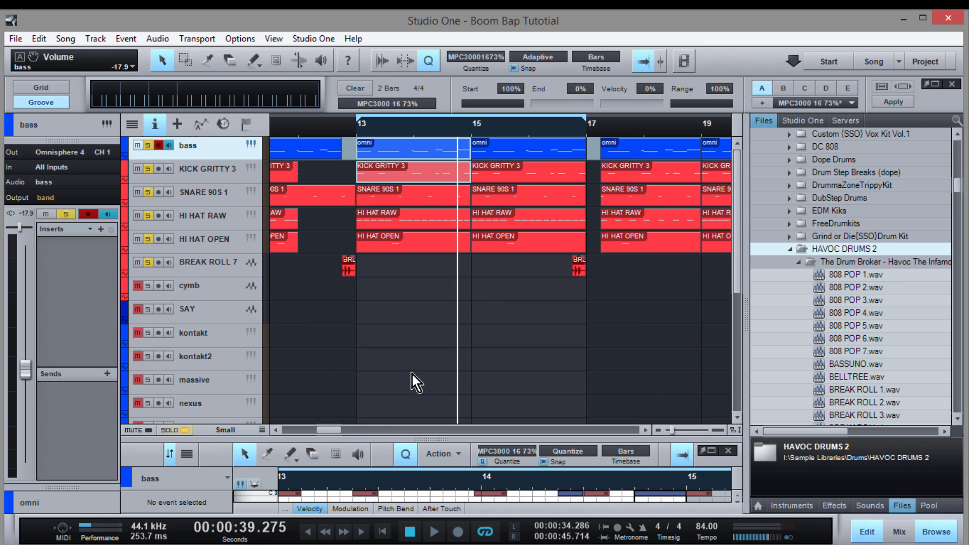
{"action": "scroll", "coordinate": [481, 290], "scroll_direction": "down", "scroll_amount": 4}
{"action": "scroll", "coordinate": [480, 290], "scroll_direction": "up", "scroll_amount": 4}
{"action": "left_click", "coordinate": [356, 134]}
{"action": "scroll", "coordinate": [422, 222], "scroll_direction": "down", "scroll_amount": 10}
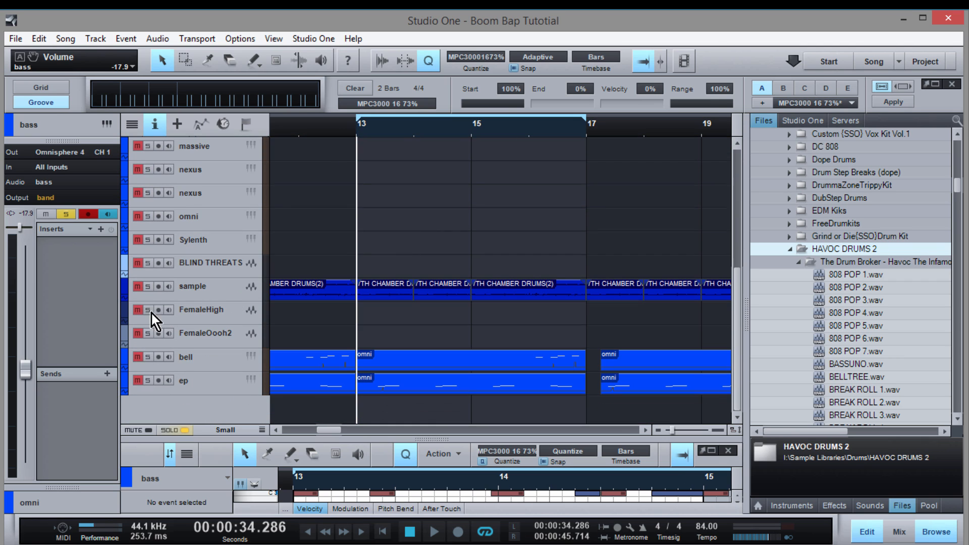
{"action": "left_click", "coordinate": [137, 287]}
Collapse the HAVOC DRUMS 2 folder and select BLIND THREATS.wav in the LeuNatic - Wu-Tang Clan Samples folder
{"action": "left_click", "coordinate": [792, 253]}
{"action": "scroll", "coordinate": [785, 304], "scroll_direction": "down", "scroll_amount": 7}
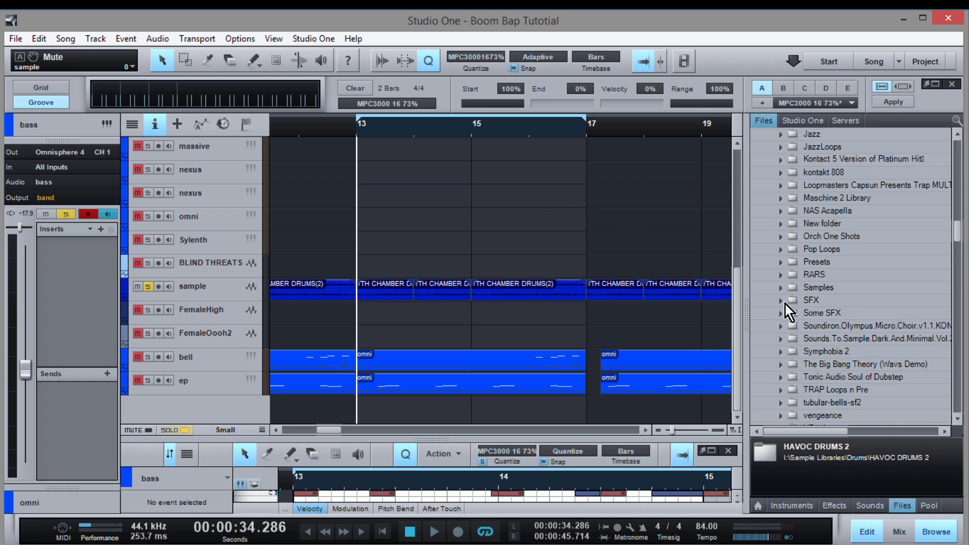
{"action": "scroll", "coordinate": [786, 304], "scroll_direction": "down", "scroll_amount": 6}
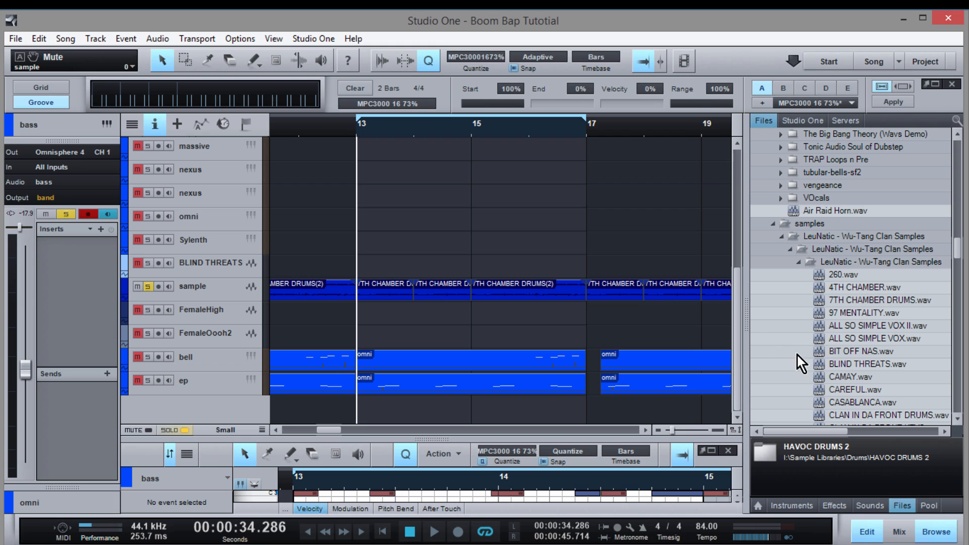
{"action": "left_click", "coordinate": [828, 365]}
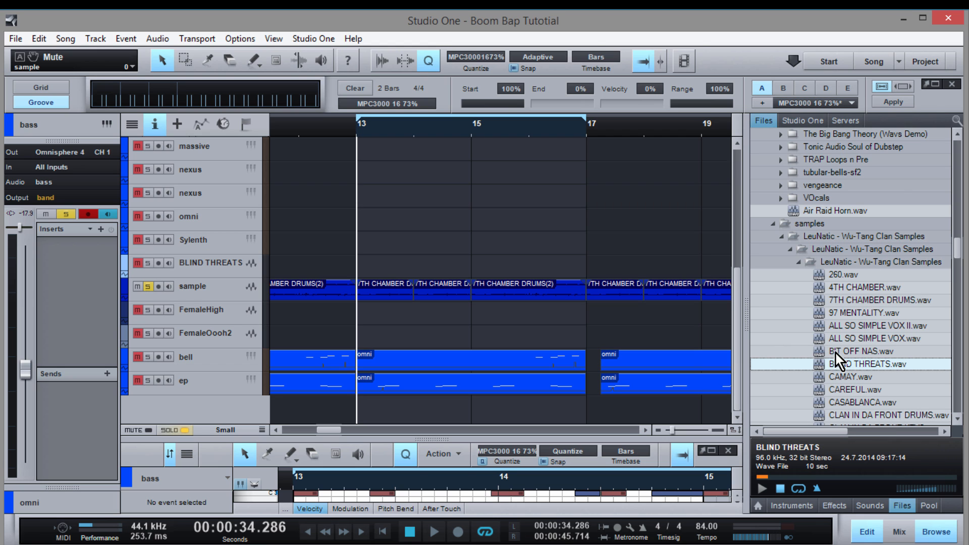
Look through the Wu-Tang Clan samples and preview BLIND THREATS.wav
{"action": "scroll", "coordinate": [837, 352], "scroll_direction": "down", "scroll_amount": 20}
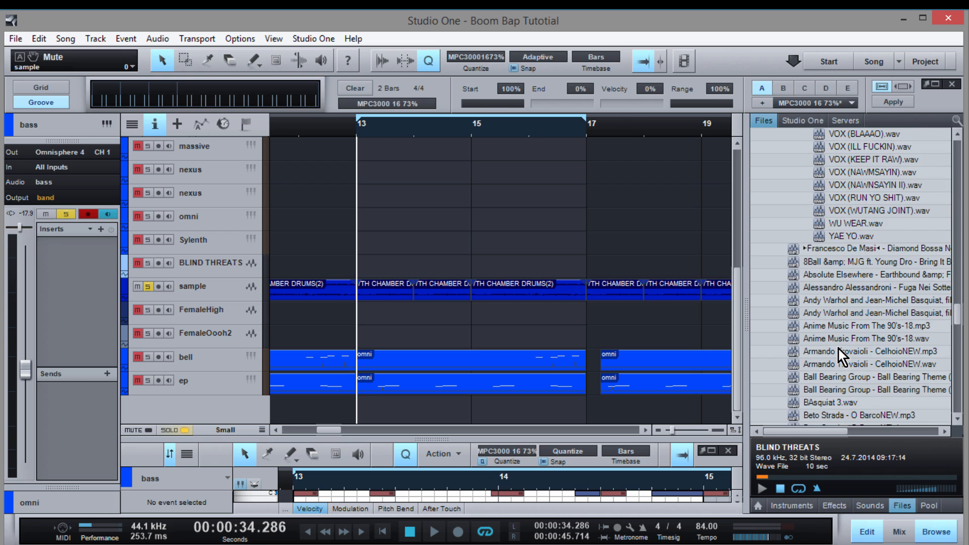
{"action": "scroll", "coordinate": [838, 347], "scroll_direction": "up", "scroll_amount": 20}
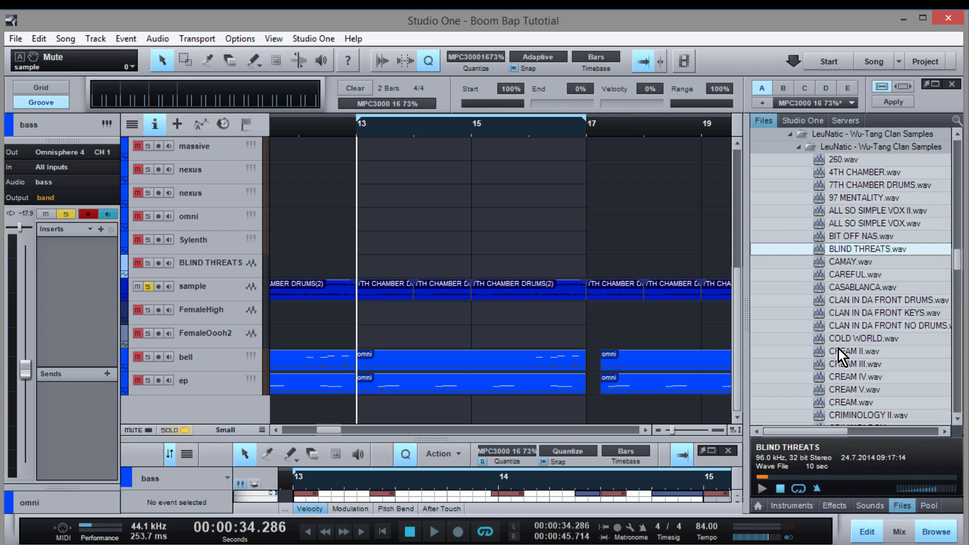
{"action": "scroll", "coordinate": [837, 347], "scroll_direction": "up", "scroll_amount": 3}
{"action": "scroll", "coordinate": [837, 347], "scroll_direction": "down", "scroll_amount": 4}
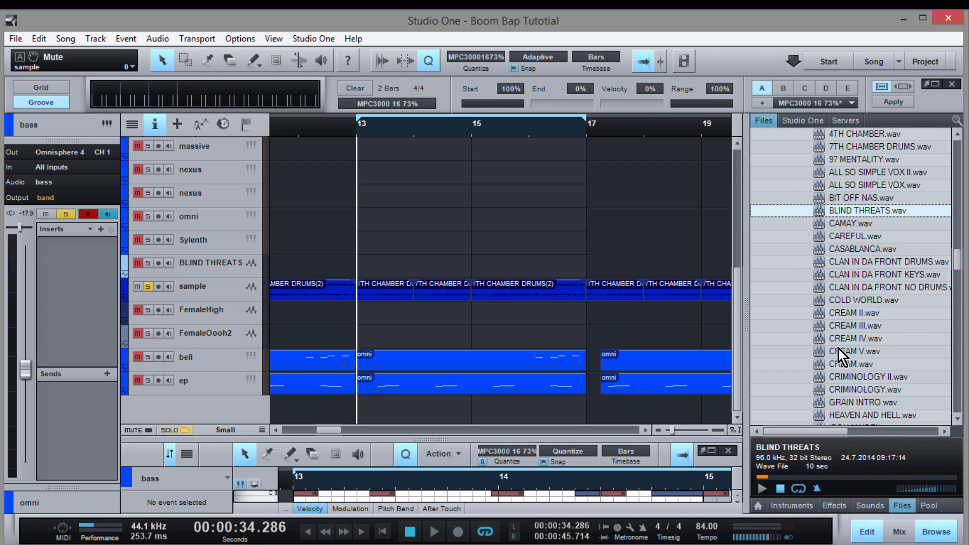
{"action": "scroll", "coordinate": [838, 347], "scroll_direction": "down", "scroll_amount": 2}
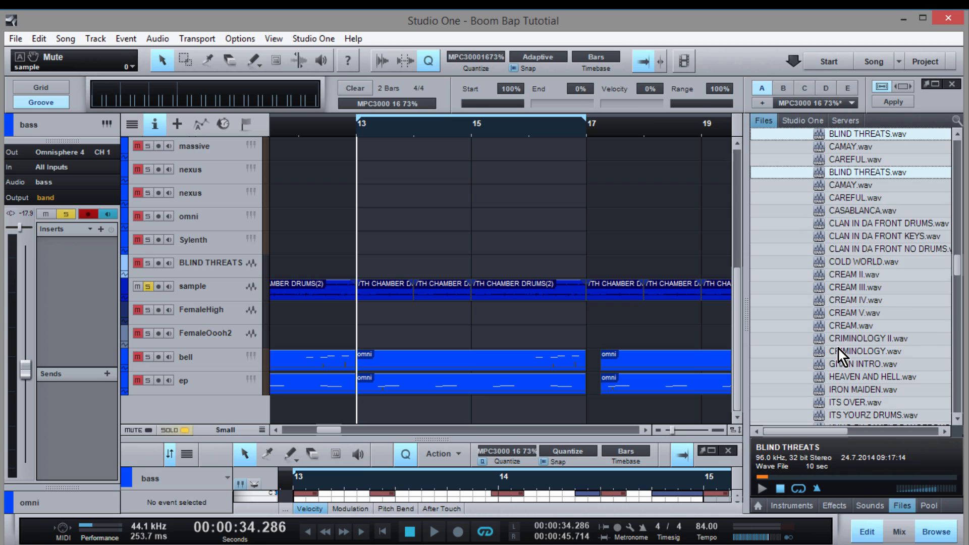
{"action": "scroll", "coordinate": [838, 347], "scroll_direction": "up", "scroll_amount": 4}
{"action": "scroll", "coordinate": [838, 348], "scroll_direction": "down", "scroll_amount": 4}
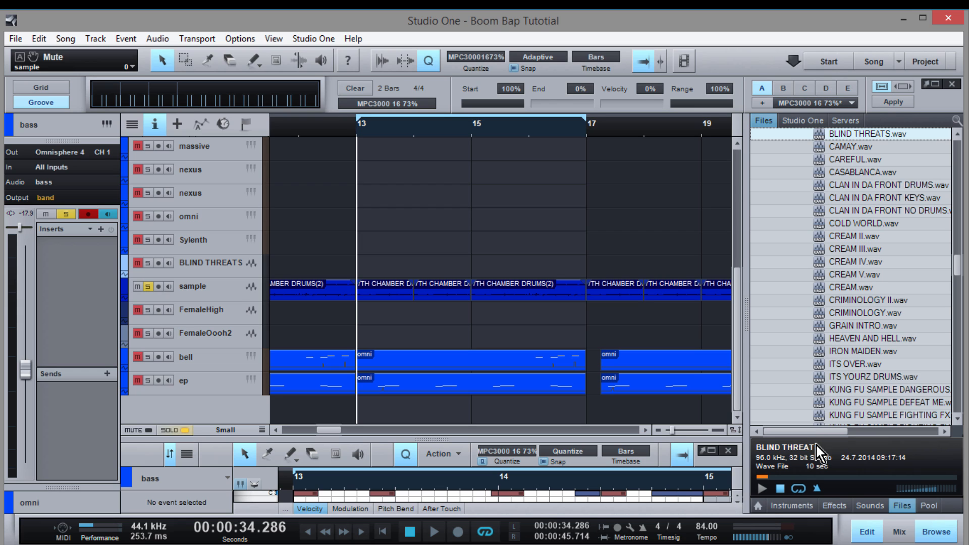
{"action": "left_click", "coordinate": [767, 494]}
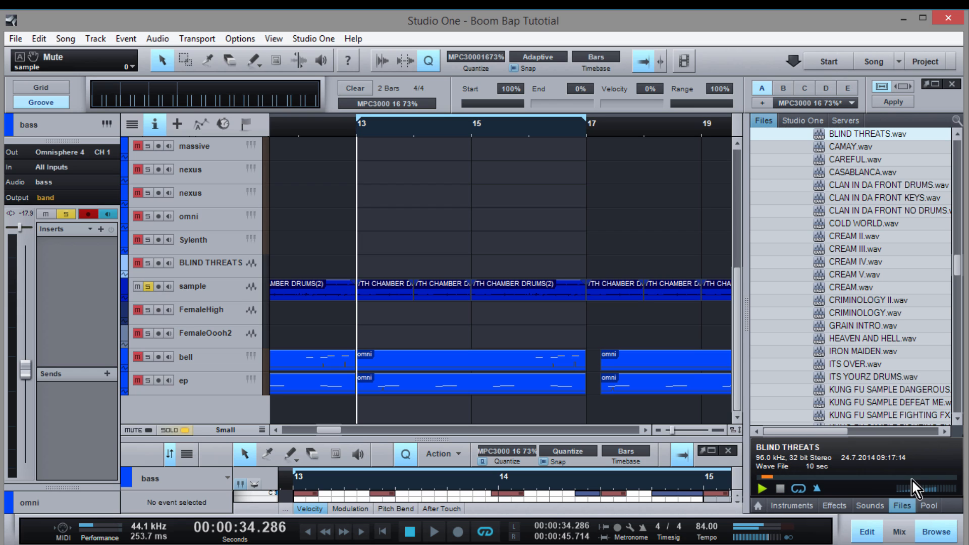
{"action": "left_click", "coordinate": [783, 491]}
Switch the tracks to Large height and place BLIND THREATS.wav on a new track above sample, starting at bar 81
{"action": "scroll", "coordinate": [456, 301], "scroll_direction": "down", "scroll_amount": 2}
{"action": "scroll", "coordinate": [457, 300], "scroll_direction": "up", "scroll_amount": 3}
{"action": "scroll", "coordinate": [461, 348], "scroll_direction": "down", "scroll_amount": 2}
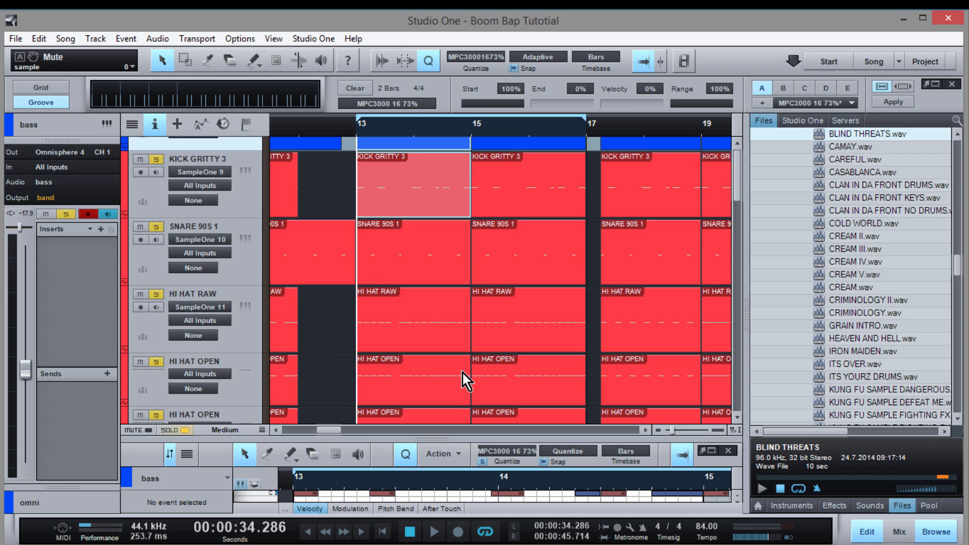
{"action": "scroll", "coordinate": [462, 373], "scroll_direction": "down", "scroll_amount": 15}
{"action": "scroll", "coordinate": [461, 234], "scroll_direction": "up", "scroll_amount": 1}
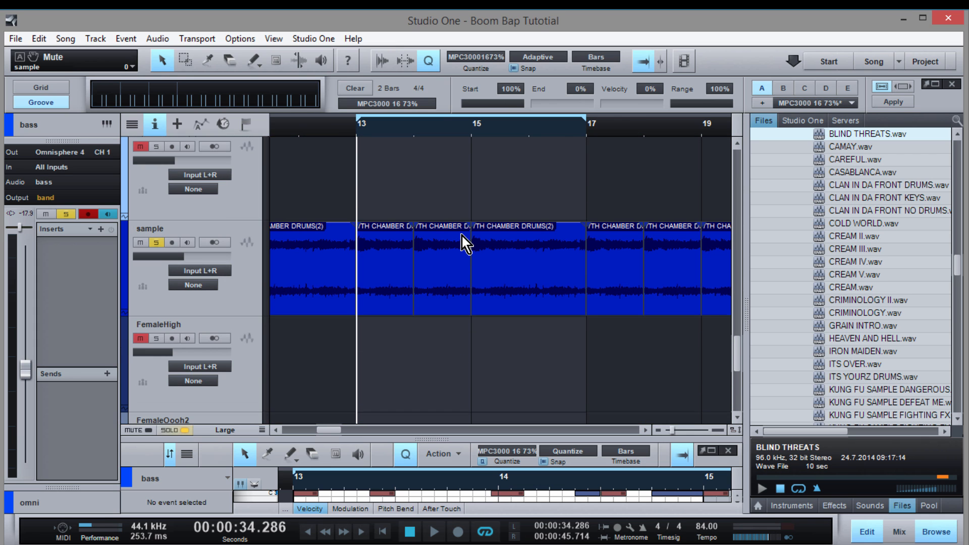
{"action": "left_click_drag", "start_coordinate": [599, 146], "coordinate": [590, 87]}
{"action": "mouse_move", "coordinate": [834, 133]}
{"action": "left_mouse_down"}
{"action": "mouse_move", "coordinate": [830, 151]}
{"action": "mouse_move", "coordinate": [694, 222]}
{"action": "mouse_move", "coordinate": [610, 222]}
{"action": "mouse_move", "coordinate": [598, 244]}
{"action": "mouse_move", "coordinate": [610, 248]}
{"action": "left_mouse_up"}
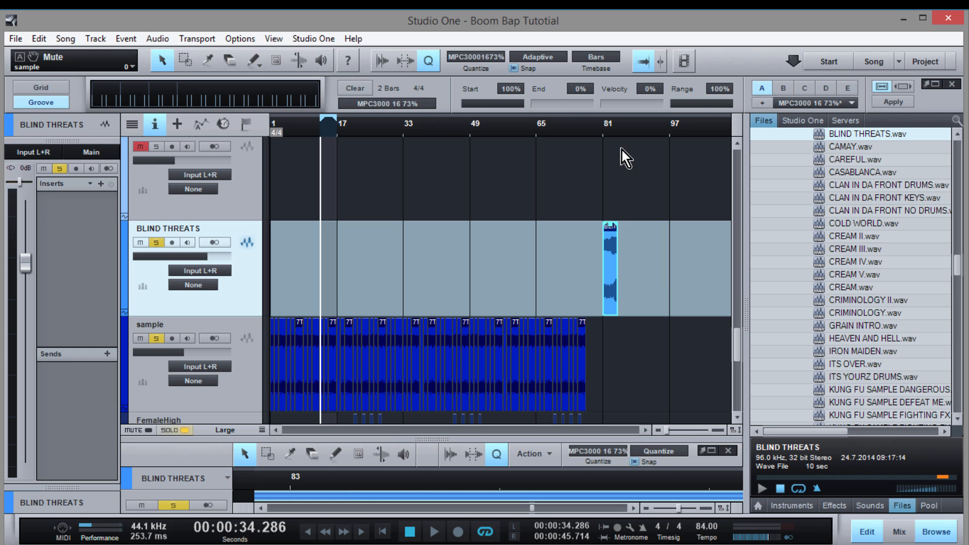
Play BLIND THREATS from bar 81 and lower its track volume to -6.1 dB during playback
{"action": "left_click_drag", "start_coordinate": [623, 146], "coordinate": [612, 190]}
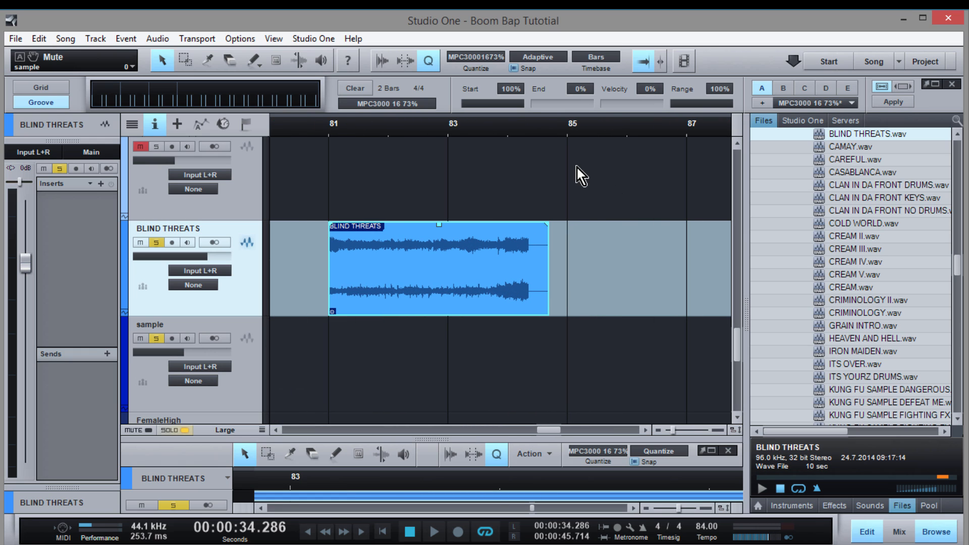
{"action": "left_click", "coordinate": [323, 129]}
{"action": "key", "text": "space"}
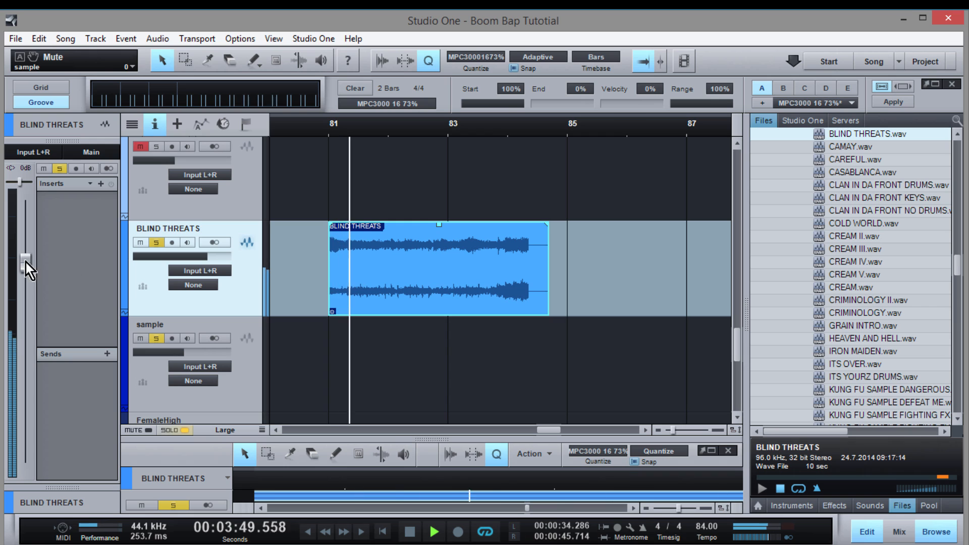
{"action": "left_click_drag", "start_coordinate": [25, 262], "coordinate": [23, 300]}
{"action": "key", "text": "space"}
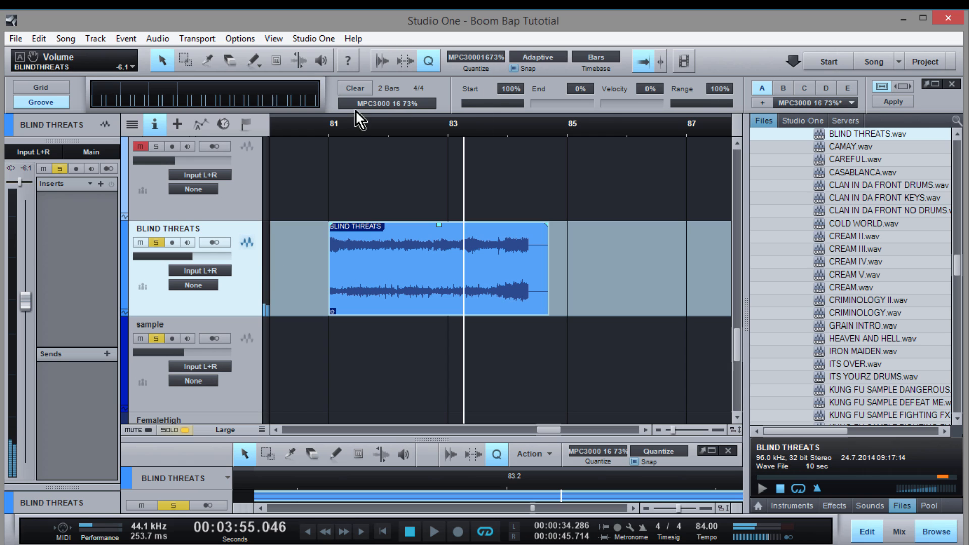
Replay BLIND THREATS from bar 81 to find where its first bar ends near bar 82
{"action": "scroll", "coordinate": [362, 136], "scroll_direction": "up", "scroll_amount": 3}
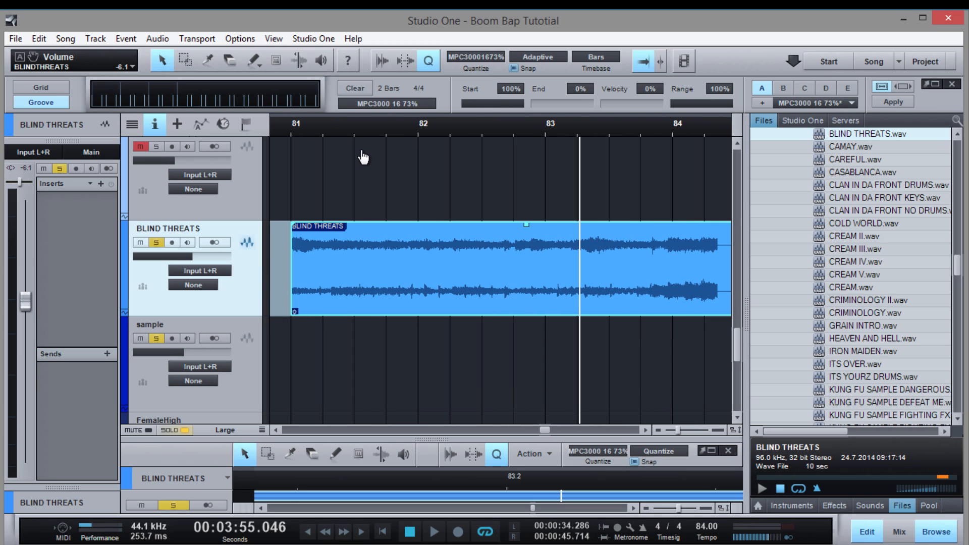
{"action": "scroll", "coordinate": [362, 157], "scroll_direction": "down", "scroll_amount": 1}
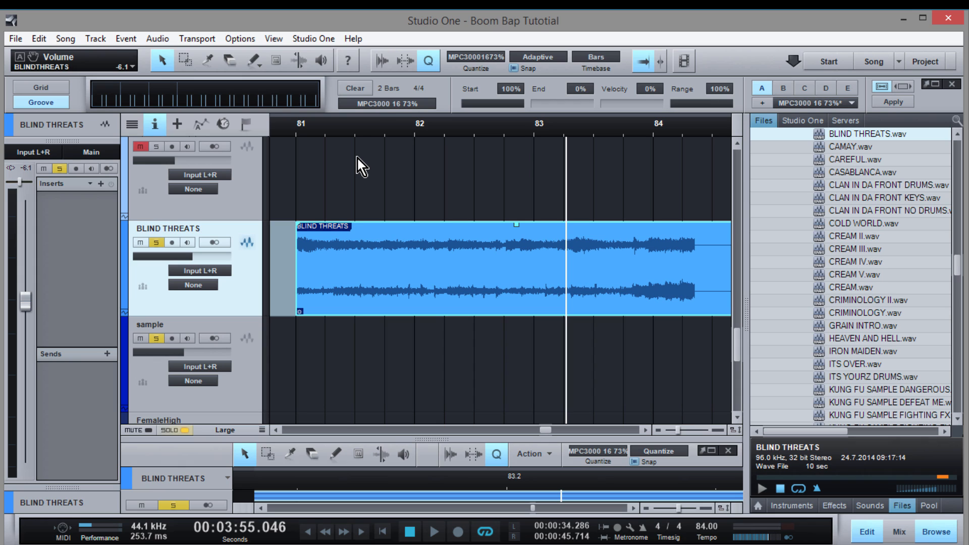
{"action": "left_click", "coordinate": [298, 135]}
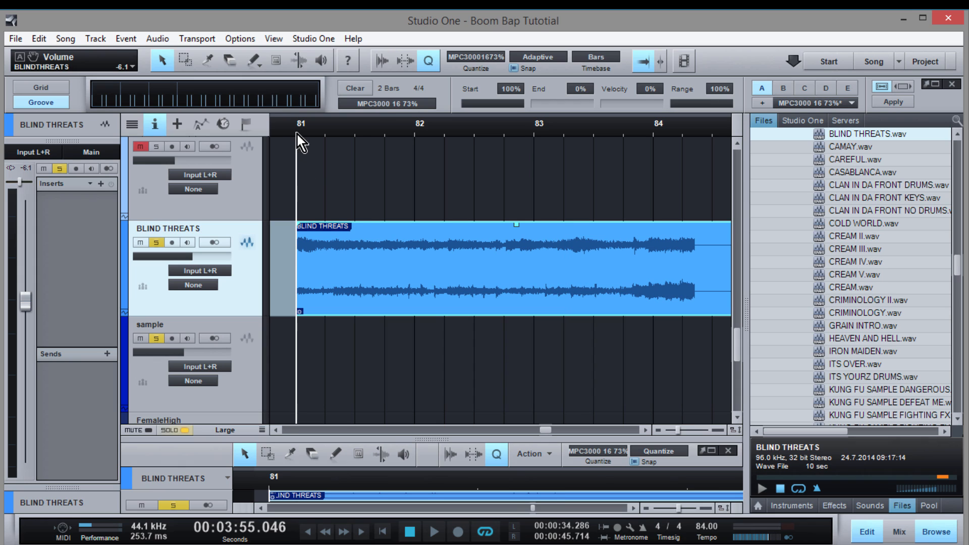
{"action": "key", "text": "space"}
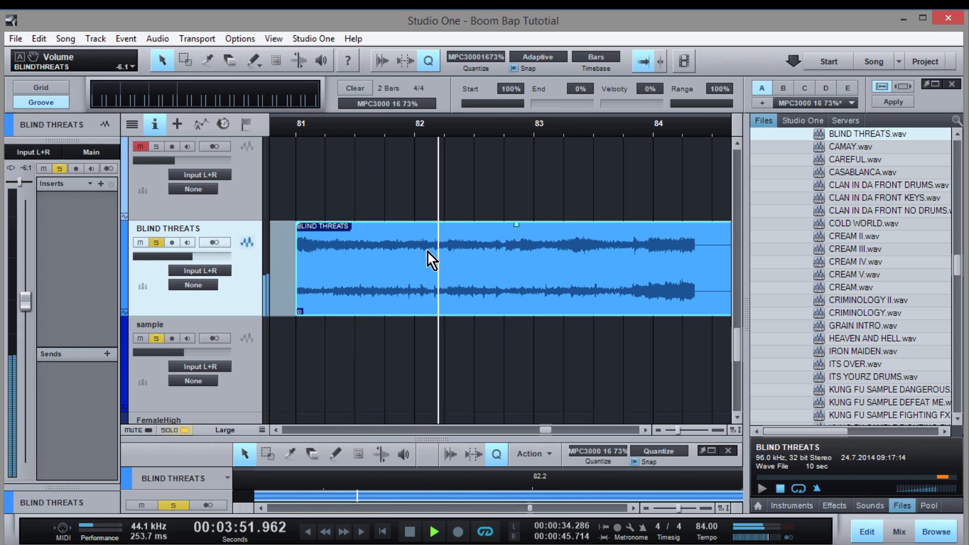
{"action": "key", "text": "space"}
{"action": "left_click", "coordinate": [296, 132]}
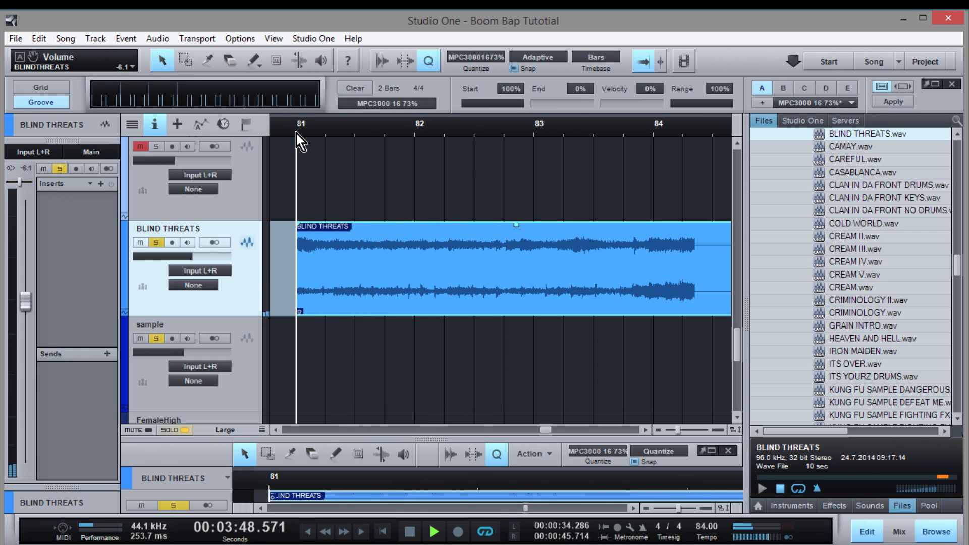
{"action": "key", "text": "space"}
{"action": "scroll", "coordinate": [410, 136], "scroll_direction": "up", "scroll_amount": 2}
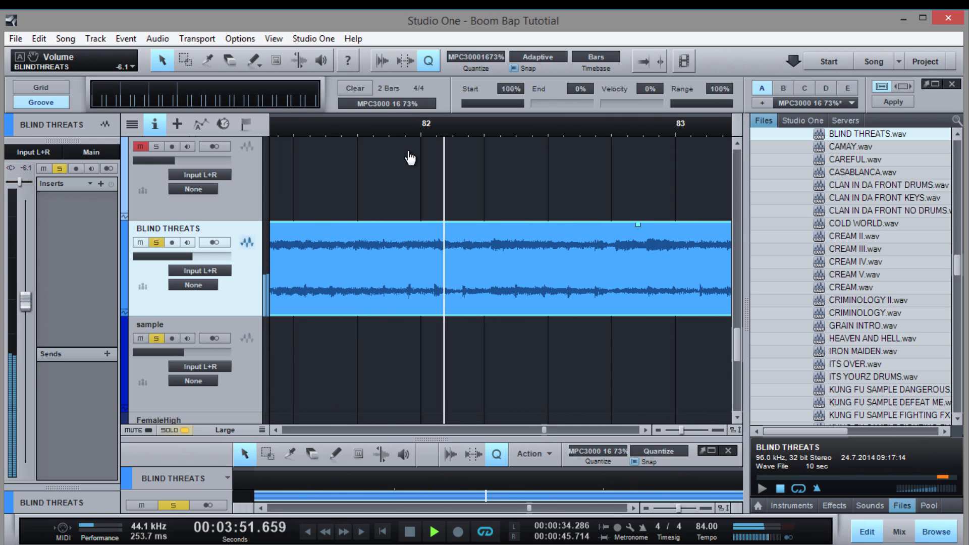
{"action": "key", "text": "space"}
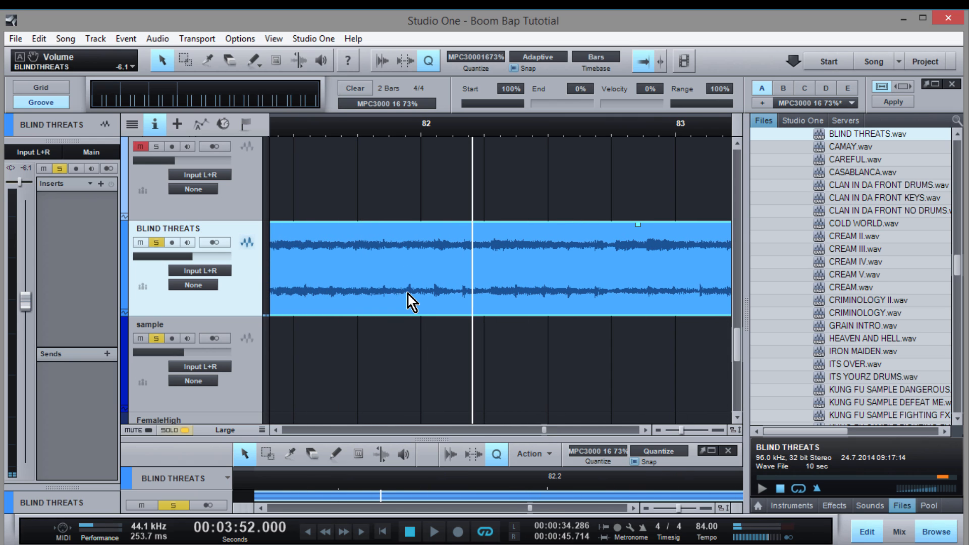
Split the BLIND THREATS event just before bar 82 and move the second piece to about 84.3
{"action": "key", "text": "3"}
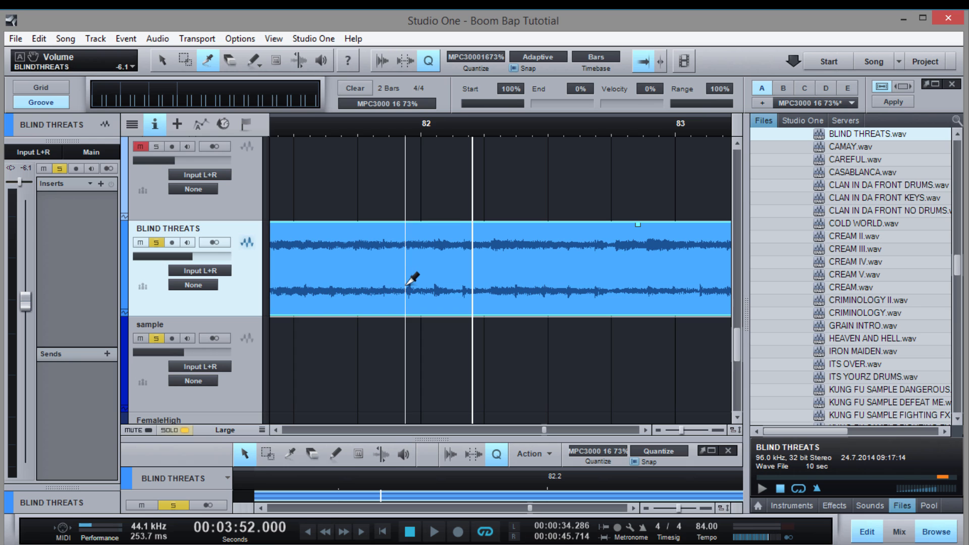
{"action": "left_click", "coordinate": [405, 284]}
{"action": "scroll", "coordinate": [395, 129], "scroll_direction": "down", "scroll_amount": 2}
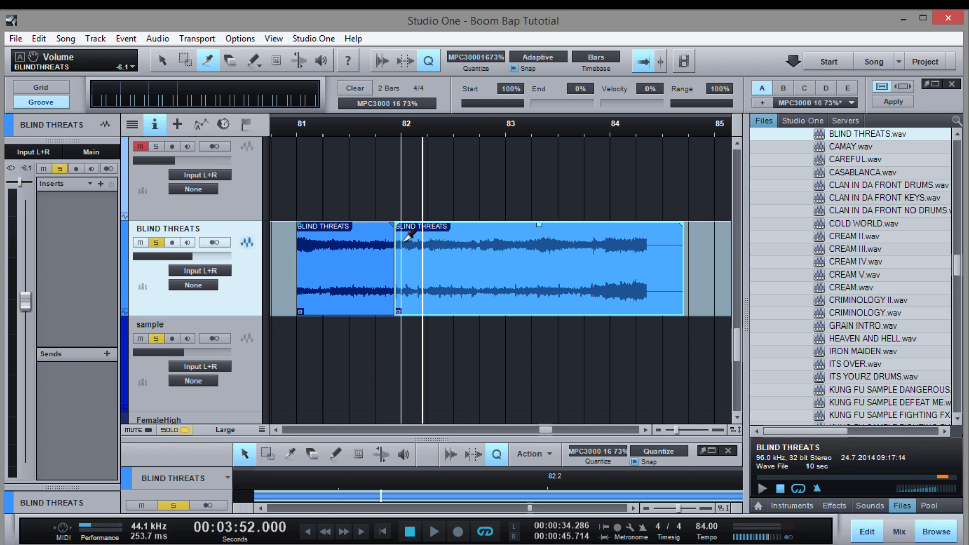
{"action": "key", "text": "1"}
{"action": "left_click_drag", "start_coordinate": [458, 265], "coordinate": [723, 263]}
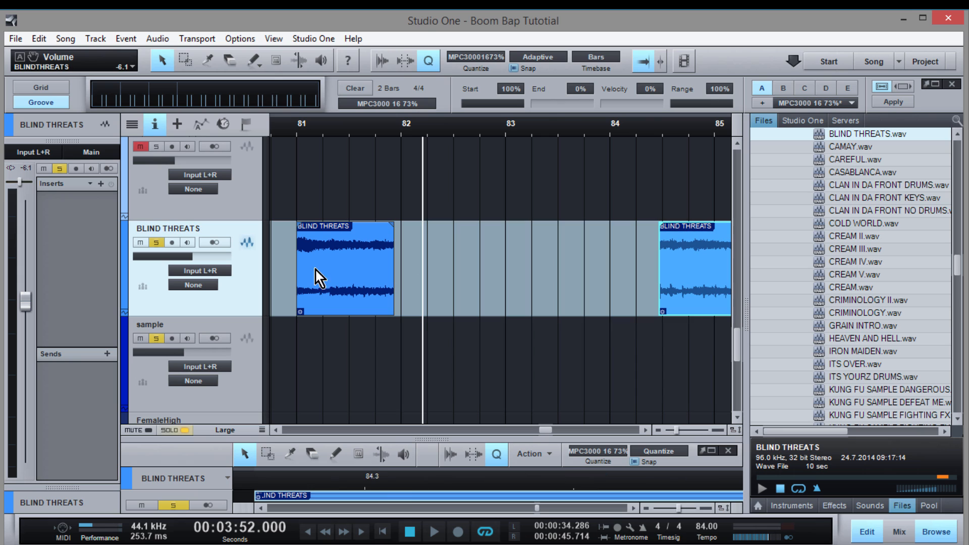
Time-stretch the first BLIND THREATS piece to end at bar 82 and return the playhead to bar 81
{"action": "left_click", "coordinate": [394, 283], "text": "alt"}
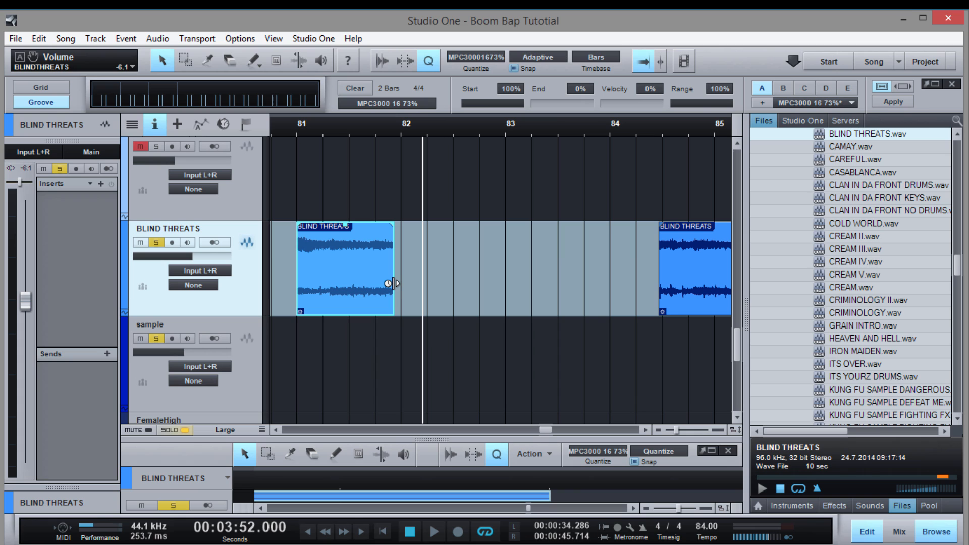
{"action": "left_click_drag", "start_coordinate": [394, 283], "coordinate": [400, 283], "text": "alt"}
{"action": "left_click", "coordinate": [297, 132]}
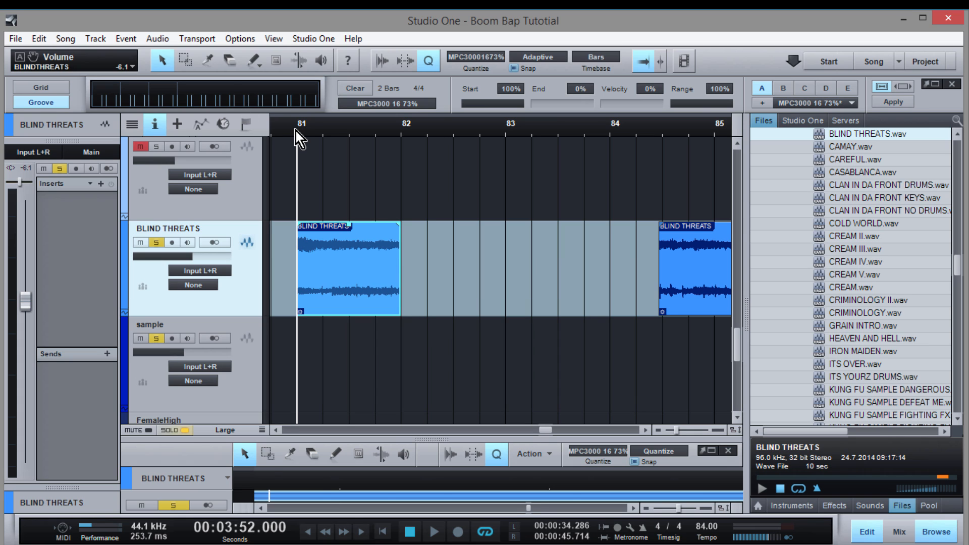
Audition the stretched BLIND THREATS bar, duplicate it to bars 82 and 83, and move the remaining piece to bar 85
{"action": "key", "text": "space"}
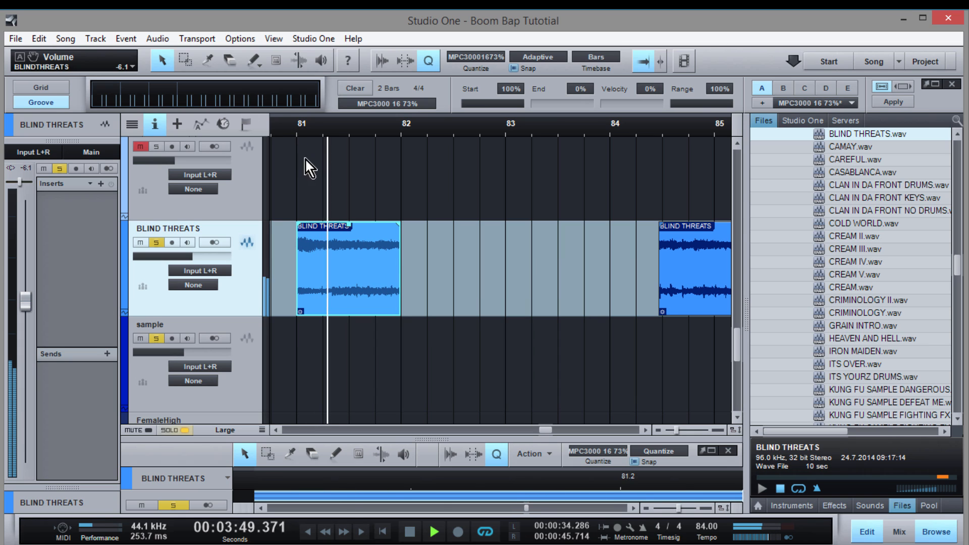
{"action": "key", "text": "space"}
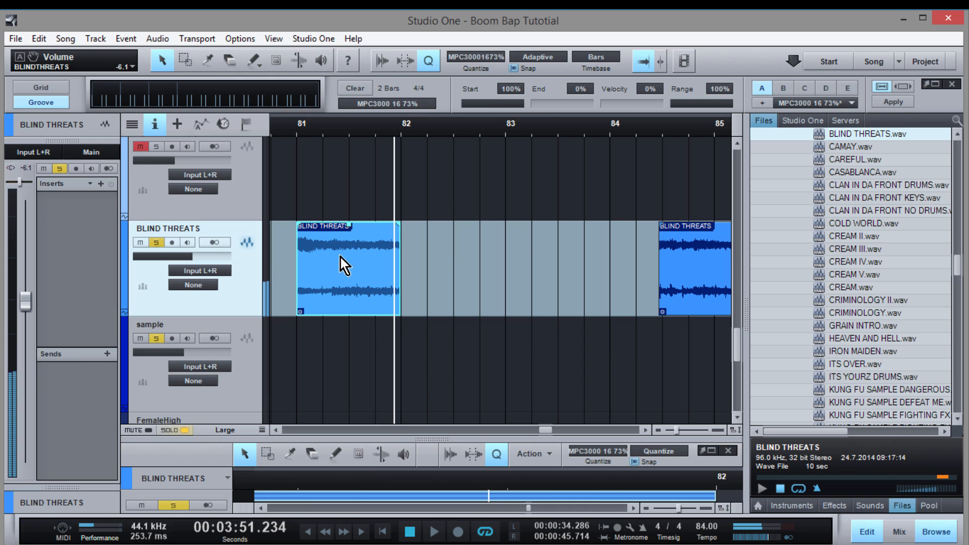
{"action": "left_click_drag", "start_coordinate": [335, 268], "coordinate": [544, 313], "text": "alt"}
{"action": "left_click_drag", "start_coordinate": [664, 296], "coordinate": [725, 289]}
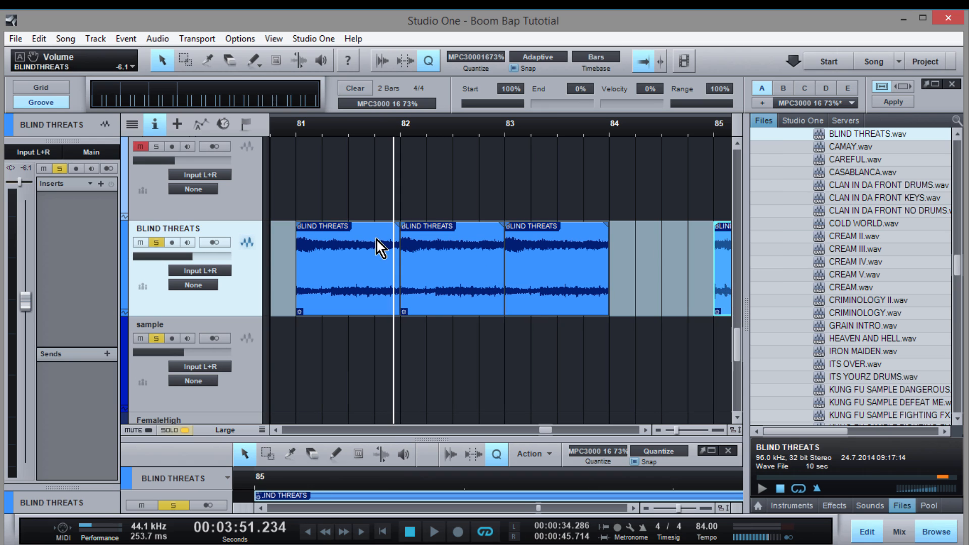
Play the copies from bar 81, extend the third BLIND THREATS event to bar 85, and move the remaining piece to just before bar 86
{"action": "left_click", "coordinate": [293, 135]}
{"action": "key", "text": "space"}
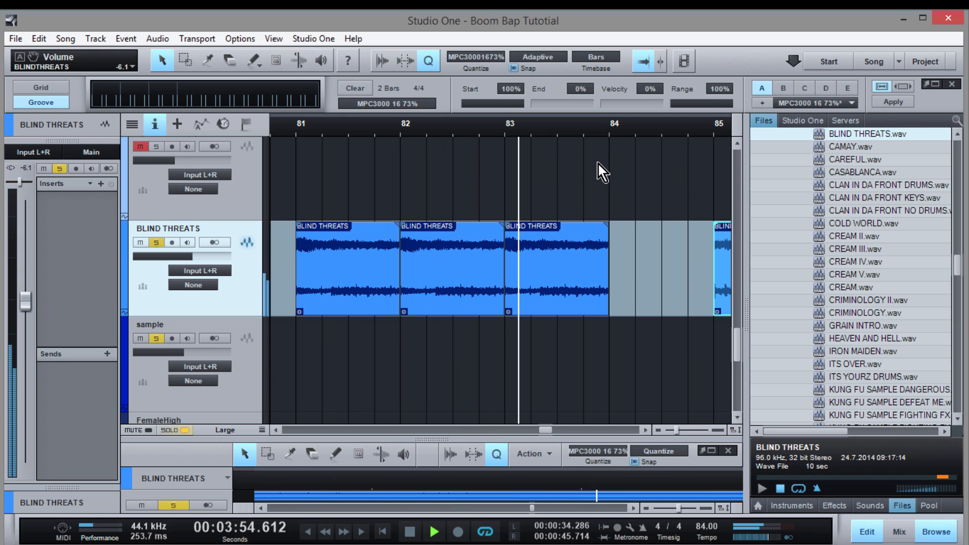
{"action": "left_click", "coordinate": [647, 430]}
{"action": "key", "text": "space"}
{"action": "left_click_drag", "start_coordinate": [633, 284], "coordinate": [672, 287]}
{"action": "left_click_drag", "start_coordinate": [504, 269], "coordinate": [601, 274]}
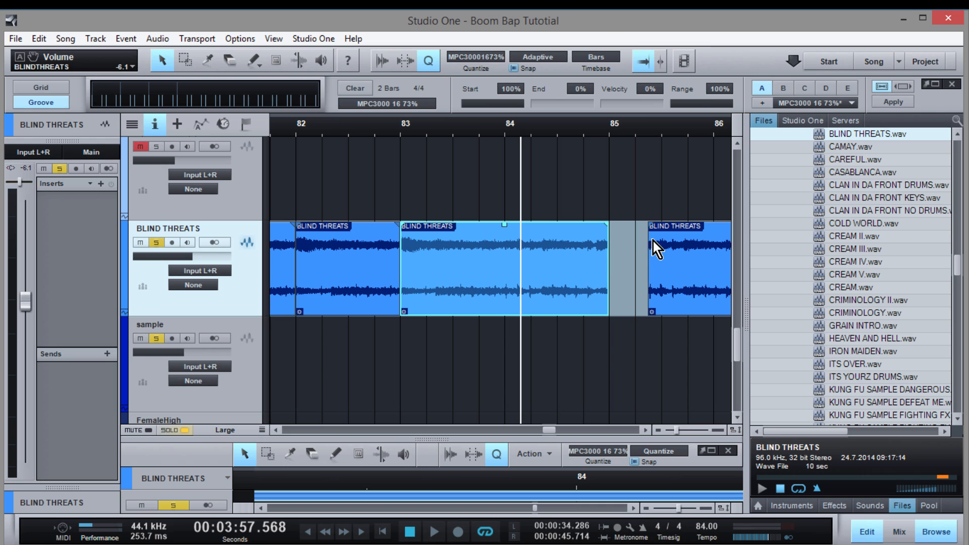
{"action": "mouse_move", "coordinate": [643, 128]}
{"action": "left_mouse_down"}
{"action": "mouse_move", "coordinate": [640, 158]}
{"action": "mouse_move", "coordinate": [638, 126]}
{"action": "left_mouse_up"}
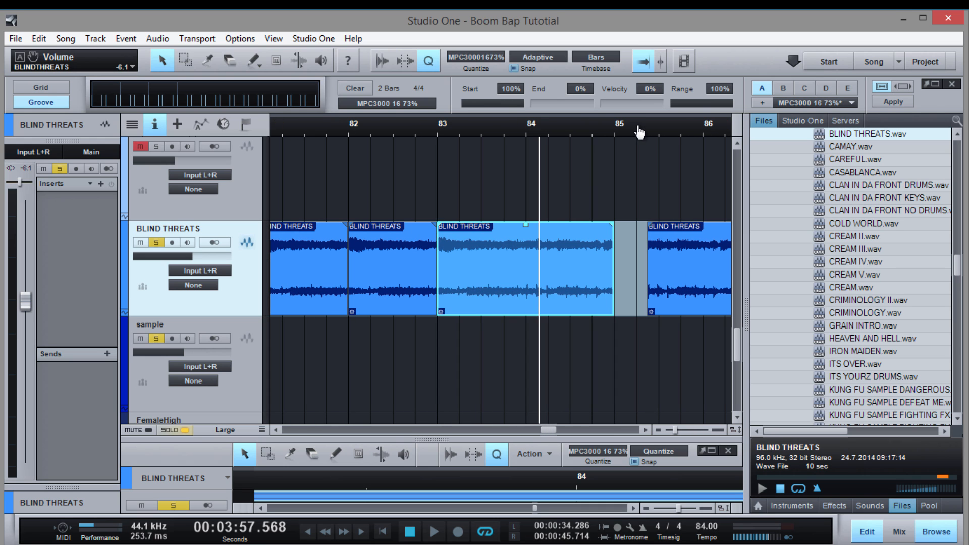
{"action": "left_click", "coordinate": [671, 257]}
{"action": "left_click_drag", "start_coordinate": [705, 280], "coordinate": [746, 280]}
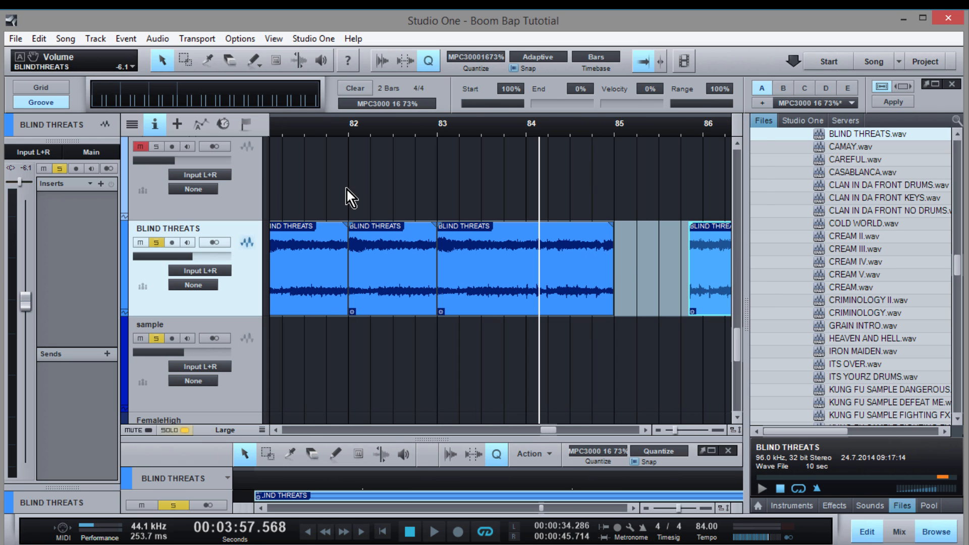
Set the loop range from bar 81 to bar 85 and play the start of the arranged BLIND THREATS pieces
{"action": "mouse_move", "coordinate": [361, 138]}
{"action": "left_mouse_down"}
{"action": "mouse_move", "coordinate": [370, 158]}
{"action": "mouse_move", "coordinate": [374, 135]}
{"action": "left_mouse_up"}
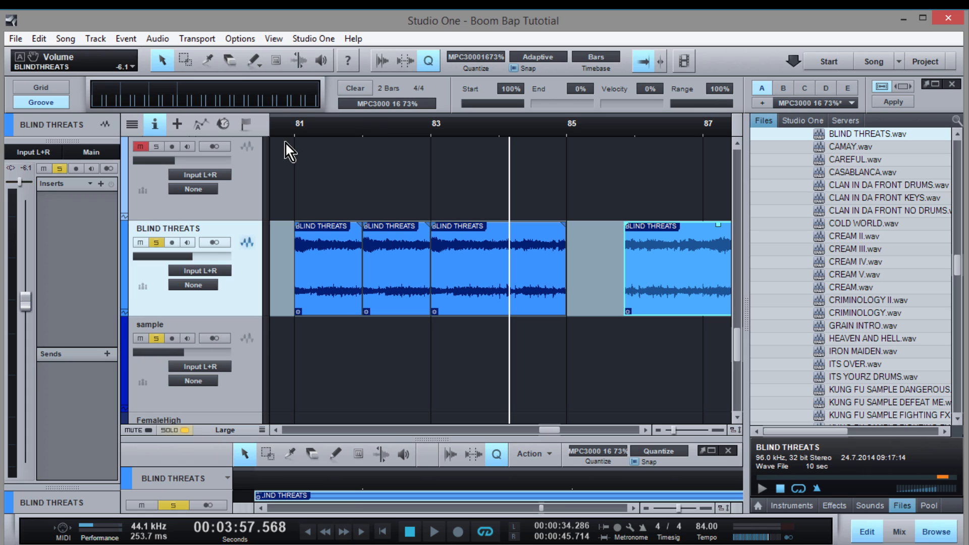
{"action": "left_click_drag", "start_coordinate": [297, 116], "coordinate": [570, 141]}
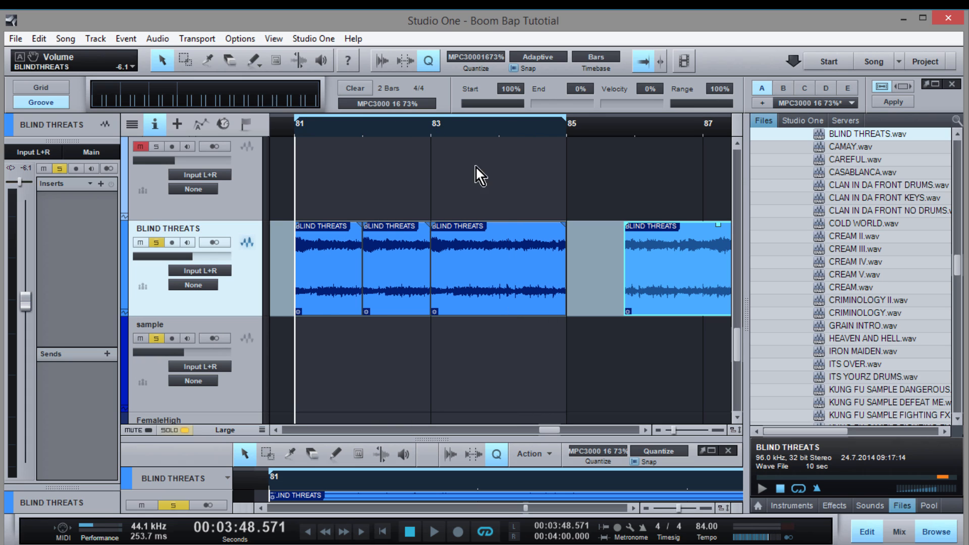
{"action": "key", "text": "space"}
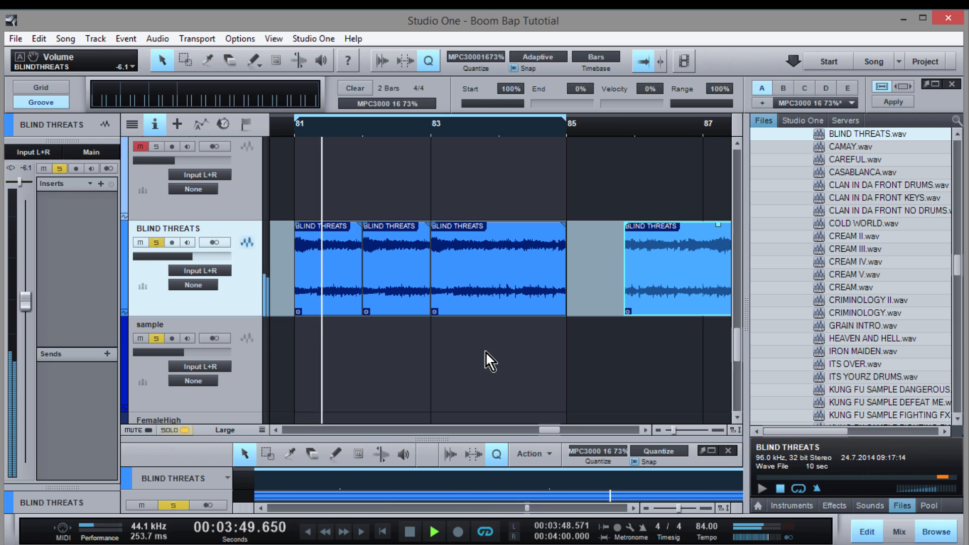
{"action": "key", "text": "space"}
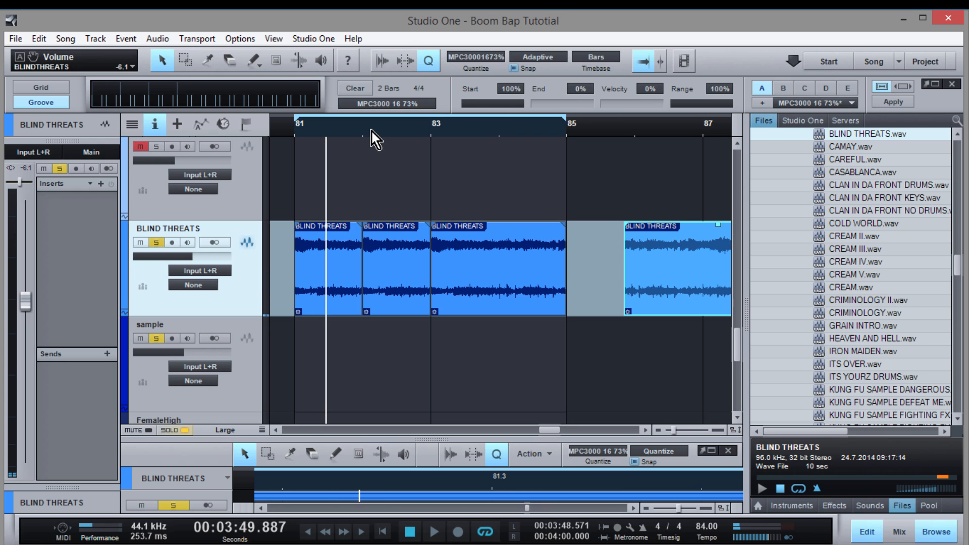
Delete all the BLIND THREATS events and remove the emptied BLIND THREATS track above the sample track
{"action": "left_click_drag", "start_coordinate": [371, 130], "coordinate": [398, 146]}
{"action": "left_click_drag", "start_coordinate": [559, 241], "coordinate": [449, 261]}
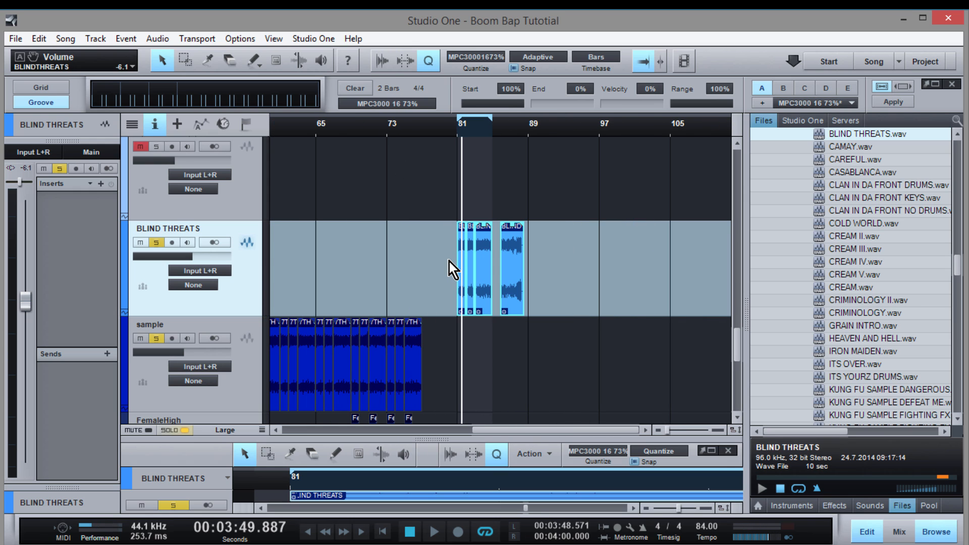
{"action": "key", "text": "Delete"}
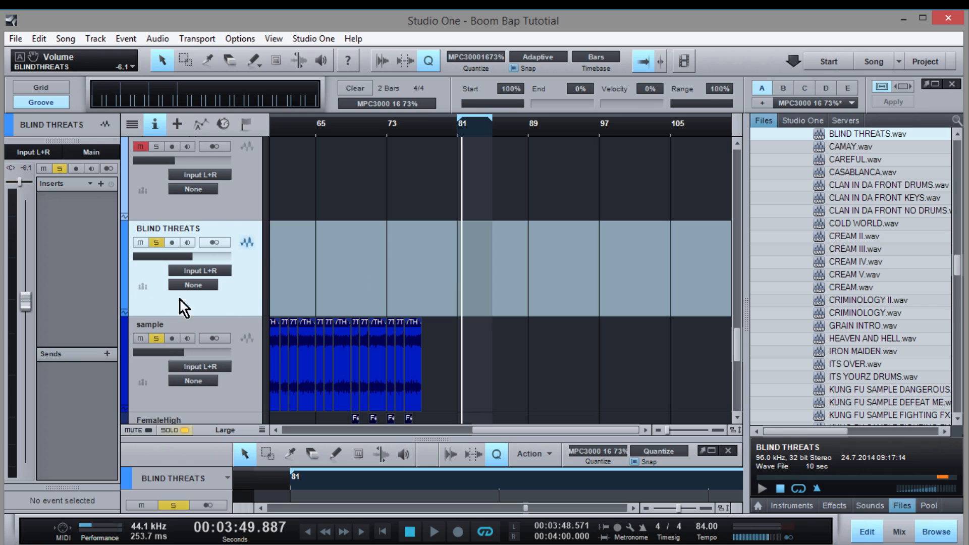
{"action": "right_click", "coordinate": [197, 302]}
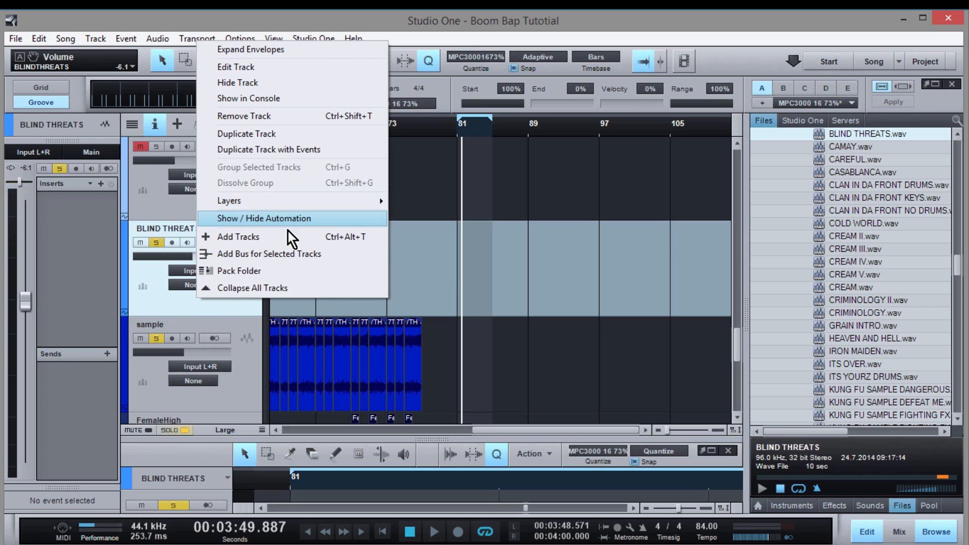
{"action": "left_click", "coordinate": [250, 121]}
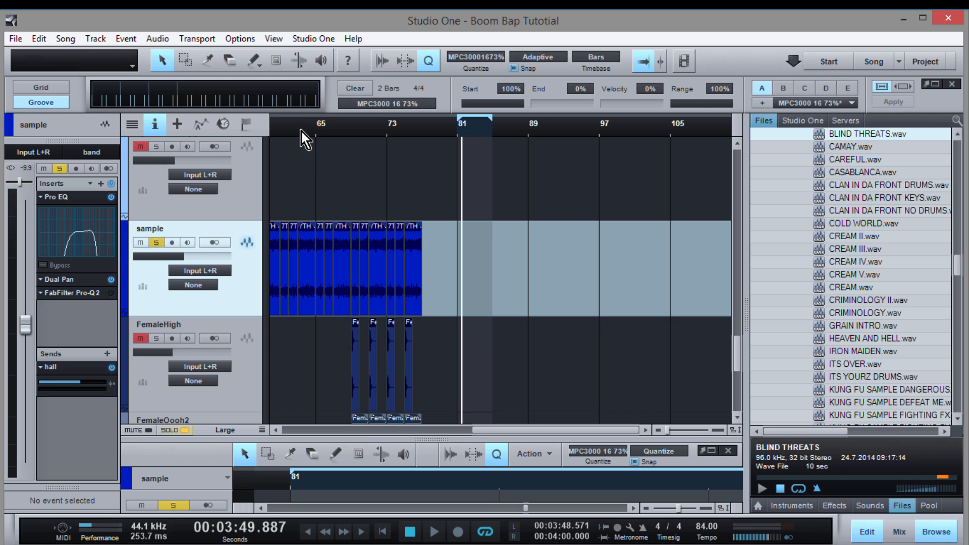
Play the beat in the loop from bar 13 to 17 and bring the sample track into view
{"action": "left_click_drag", "start_coordinate": [300, 130], "coordinate": [358, 398]}
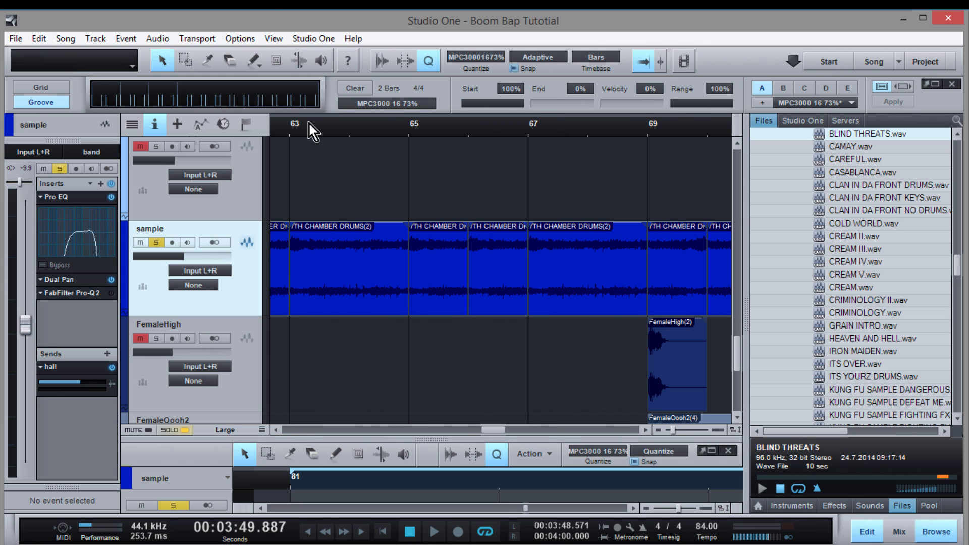
{"action": "scroll", "coordinate": [341, 292], "scroll_direction": "down", "scroll_amount": 3}
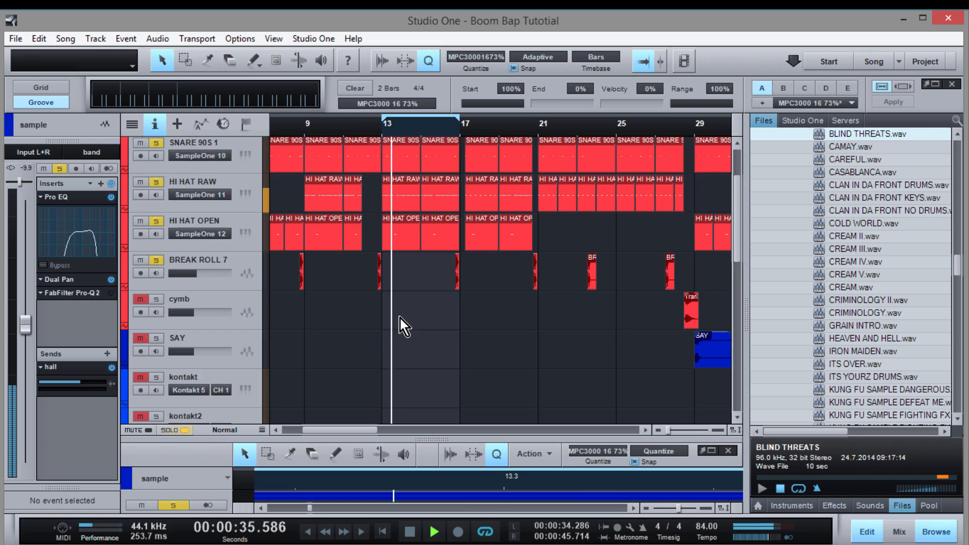
{"action": "scroll", "coordinate": [400, 318], "scroll_direction": "down", "scroll_amount": 10}
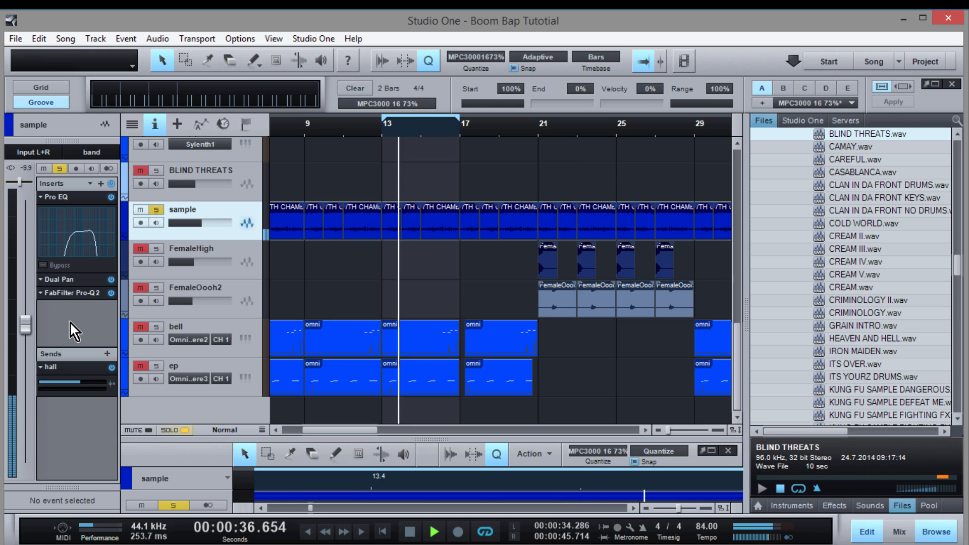
{"action": "key", "text": "space"}
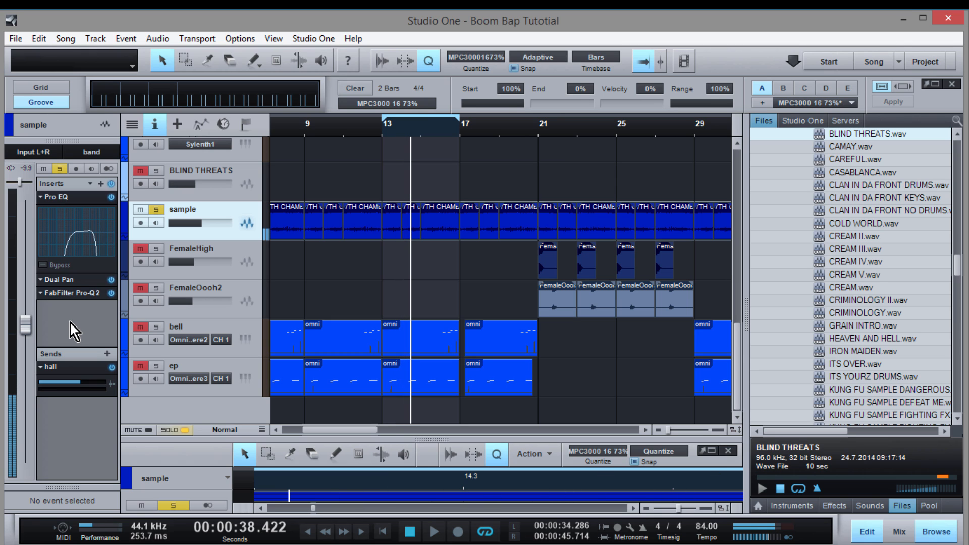
Review the low and high cuts in the sample track's Pro EQ and the width setting in its Dual Pan
{"action": "left_click", "coordinate": [77, 200]}
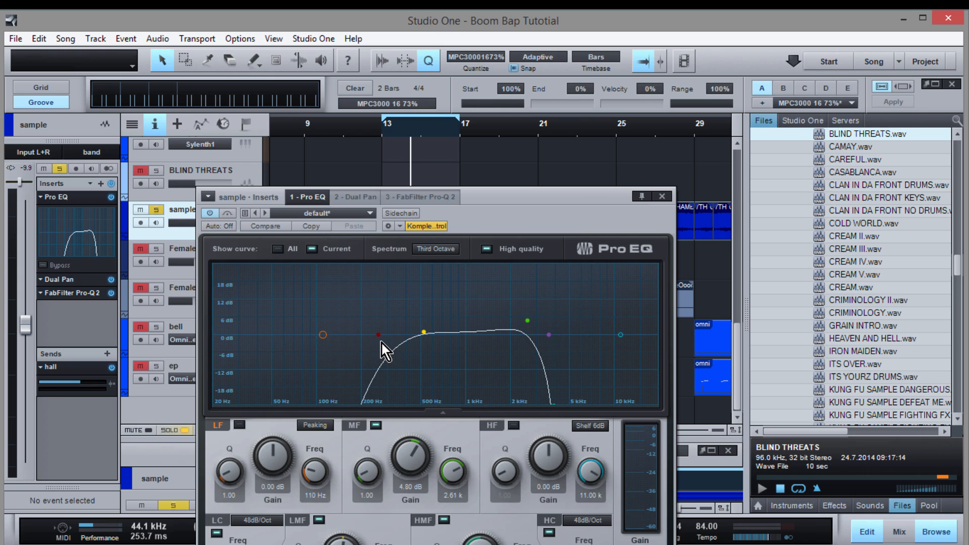
{"action": "left_click_drag", "start_coordinate": [512, 199], "coordinate": [483, 90]}
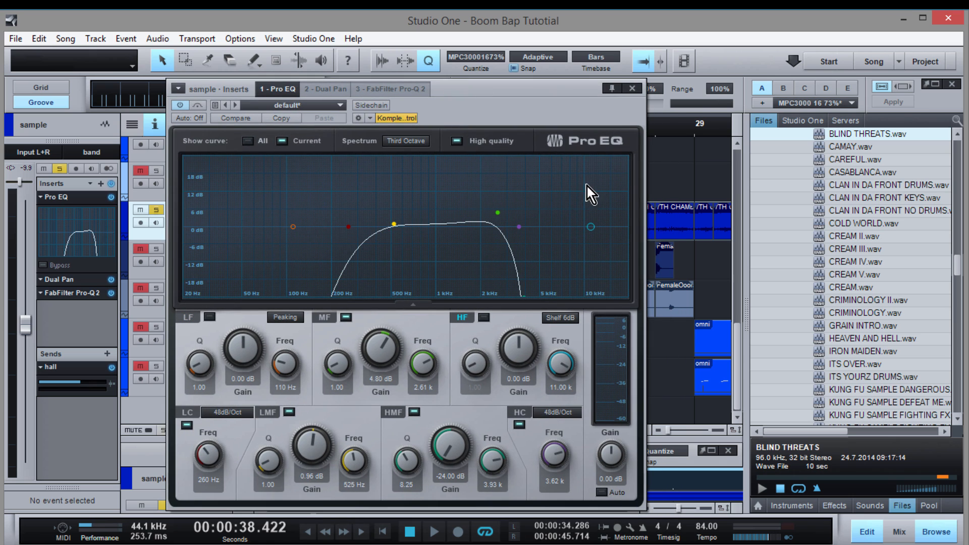
{"action": "left_click", "coordinate": [633, 89]}
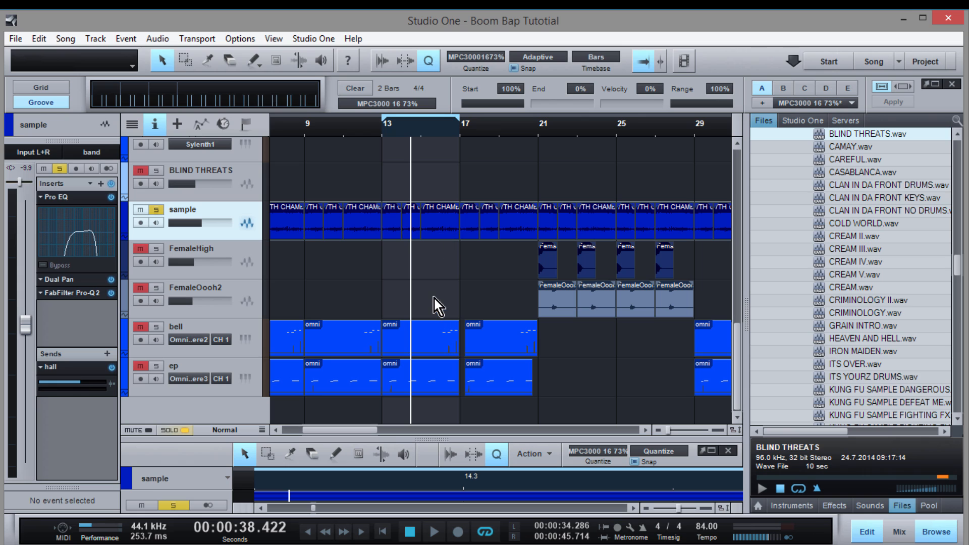
{"action": "left_click", "coordinate": [97, 281]}
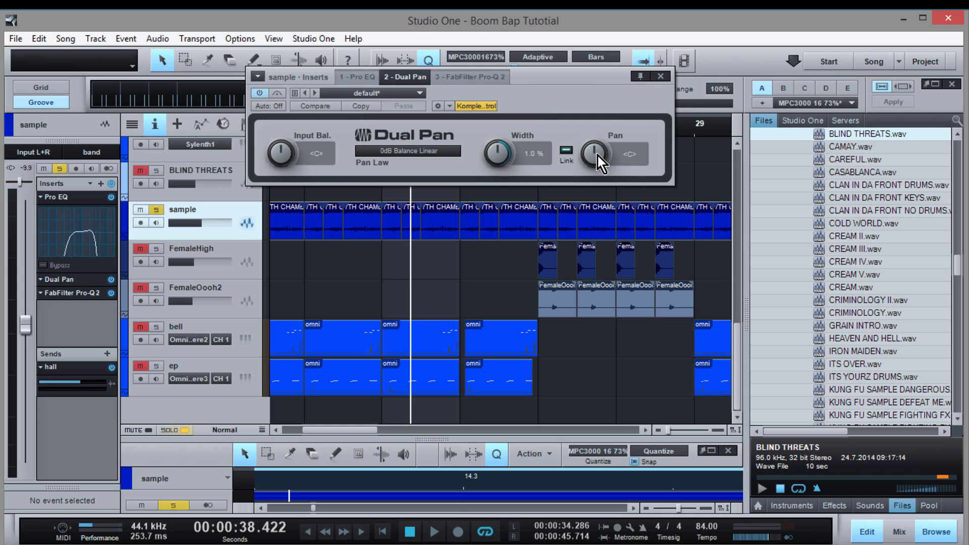
{"action": "left_click", "coordinate": [662, 77]}
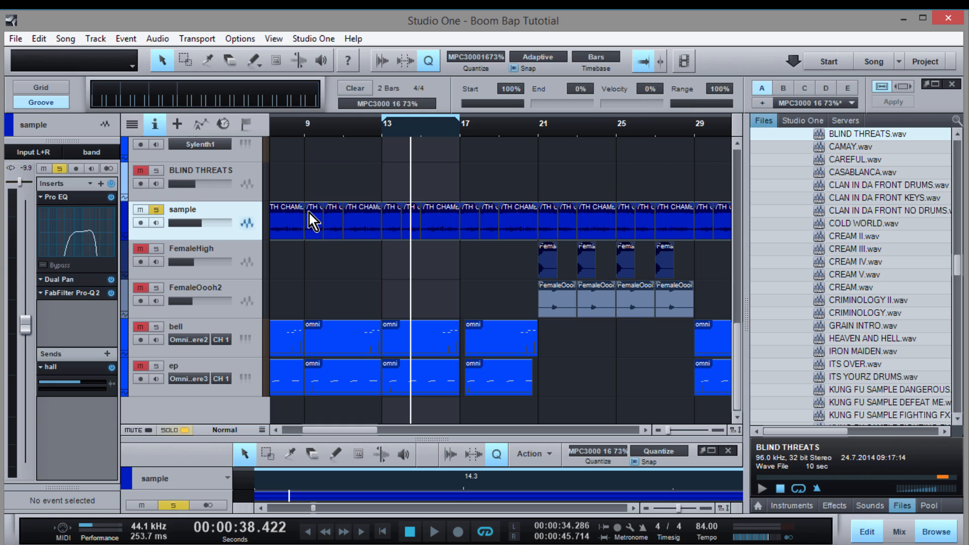
Inspect the sample track's FabFilter Pro-Q 2 bands with the channel mode set to Mid/Side
{"action": "double_click", "coordinate": [67, 297]}
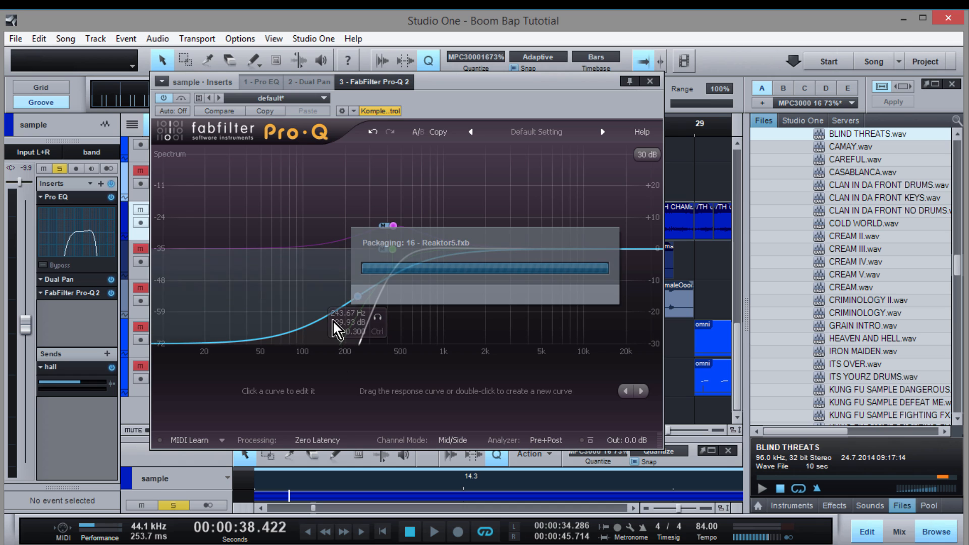
{"action": "left_click", "coordinate": [465, 442]}
{"action": "left_click", "coordinate": [463, 478]}
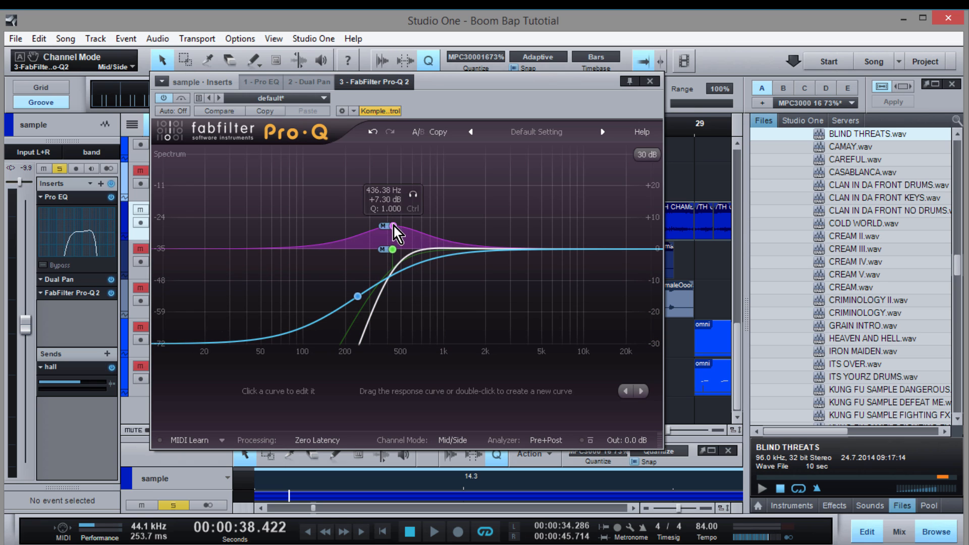
{"action": "left_click", "coordinate": [651, 81]}
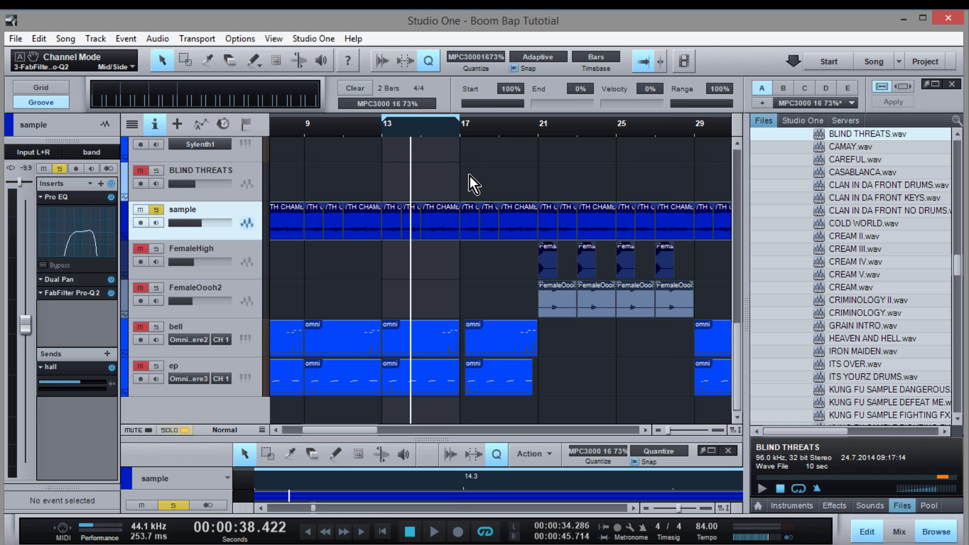
Play the processed sample with the drums from just after bar 13 to bar 15
{"action": "left_click", "coordinate": [384, 133]}
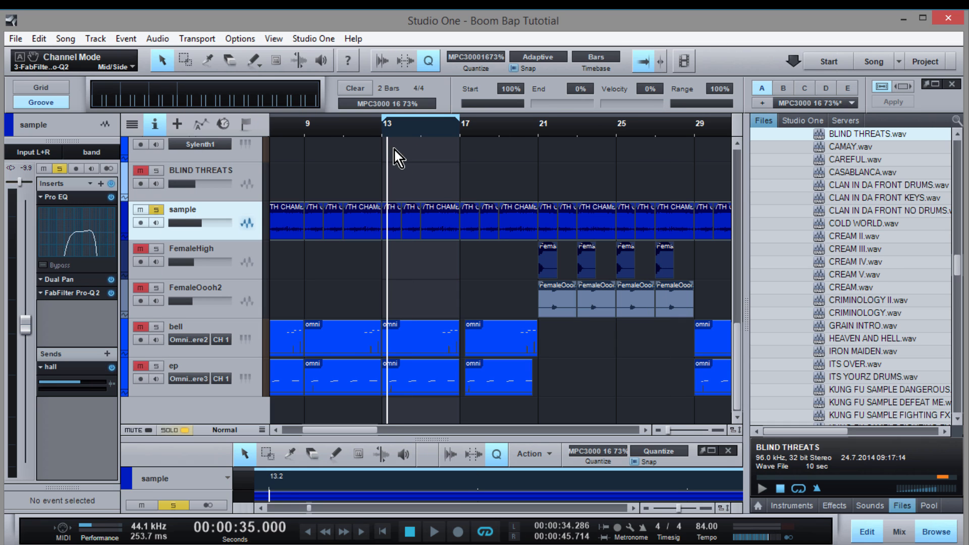
{"action": "key", "text": "space"}
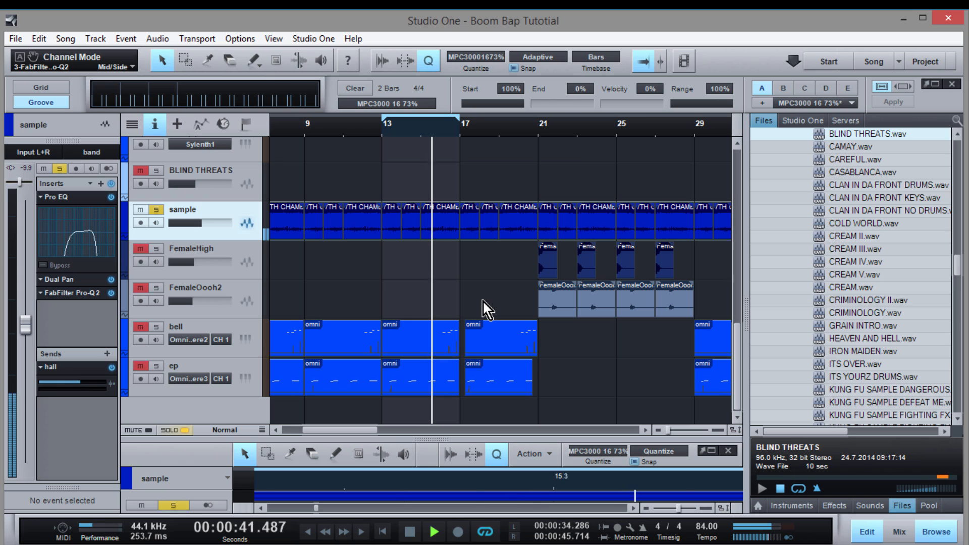
{"action": "key", "text": "space"}
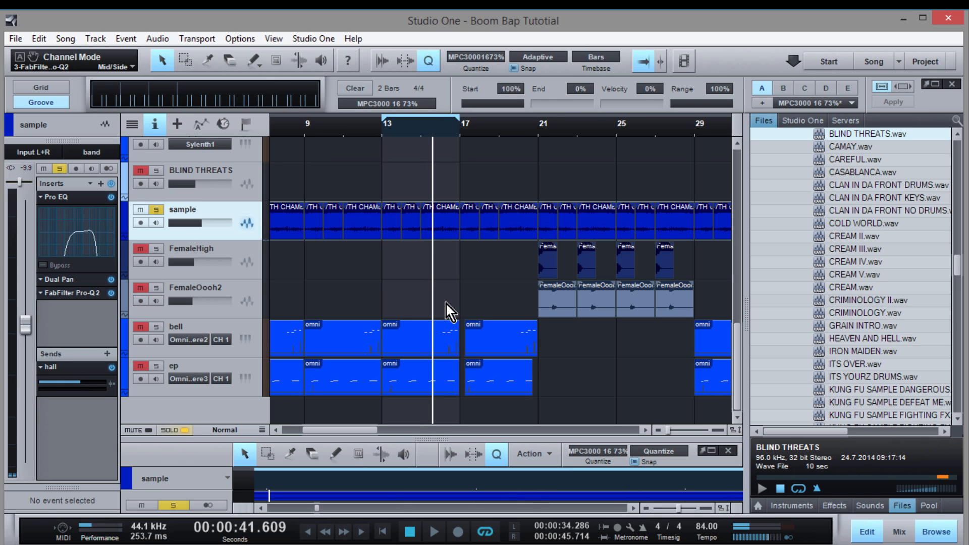
Return the playhead to bar 13, look over the tracks around the sample, and replay the loop
{"action": "left_click", "coordinate": [384, 135]}
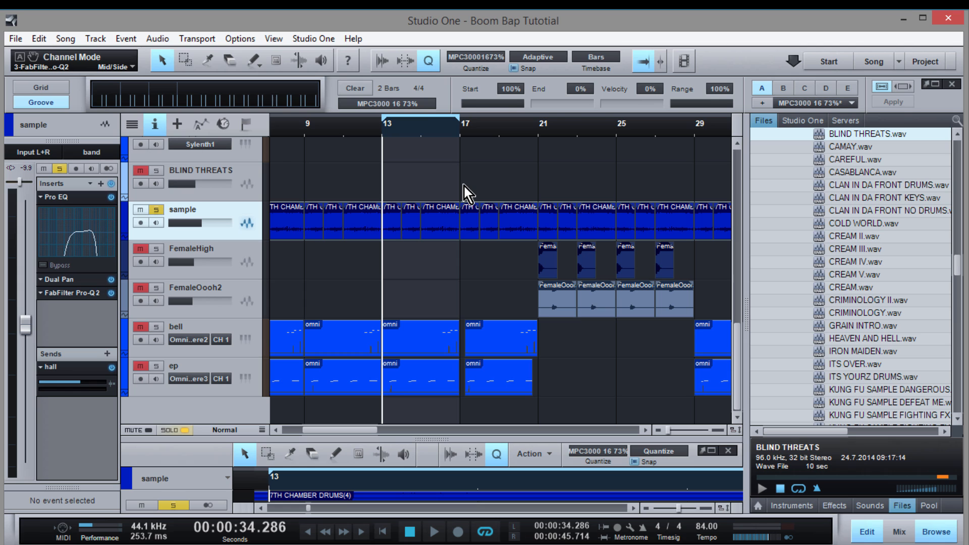
{"action": "scroll", "coordinate": [438, 307], "scroll_direction": "up", "scroll_amount": 3}
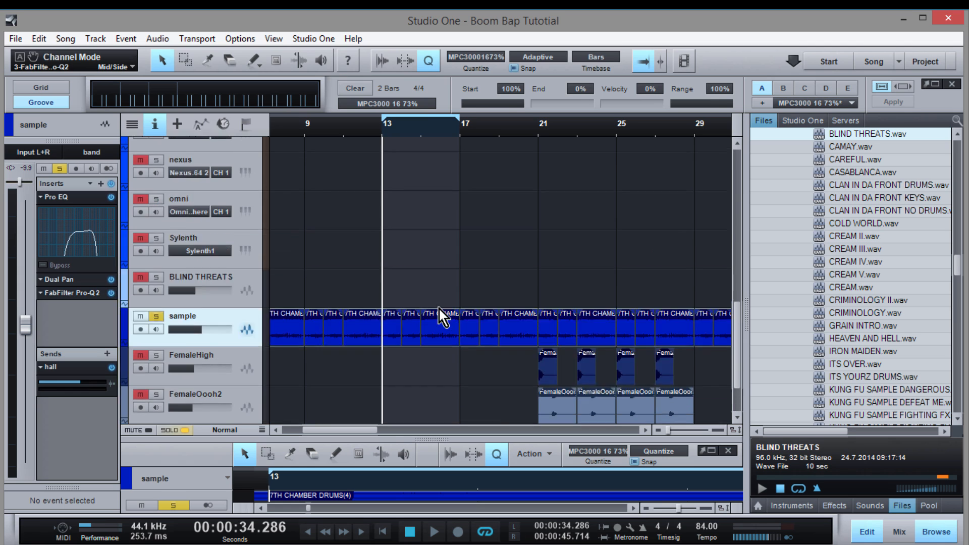
{"action": "scroll", "coordinate": [438, 307], "scroll_direction": "down", "scroll_amount": 3}
{"action": "scroll", "coordinate": [438, 307], "scroll_direction": "down", "scroll_amount": 1}
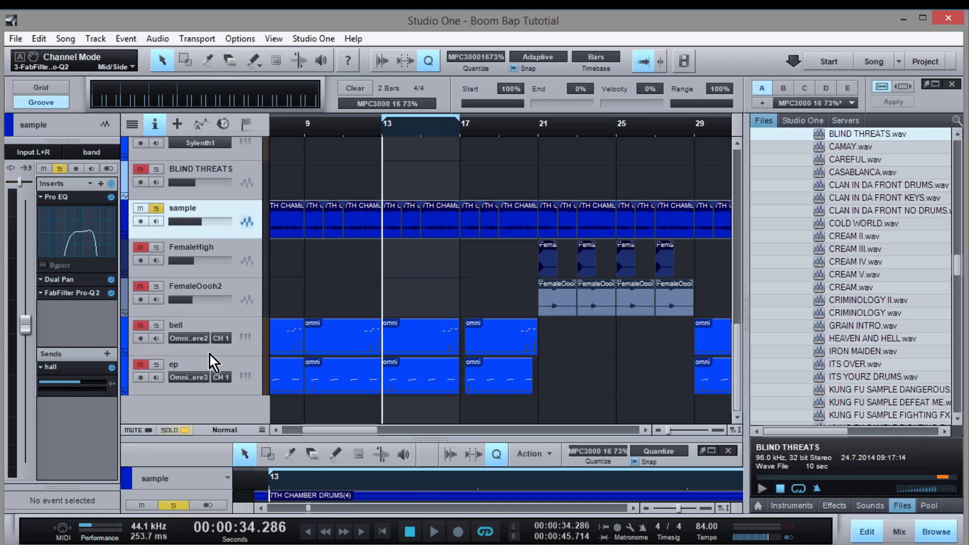
{"action": "key", "text": "space"}
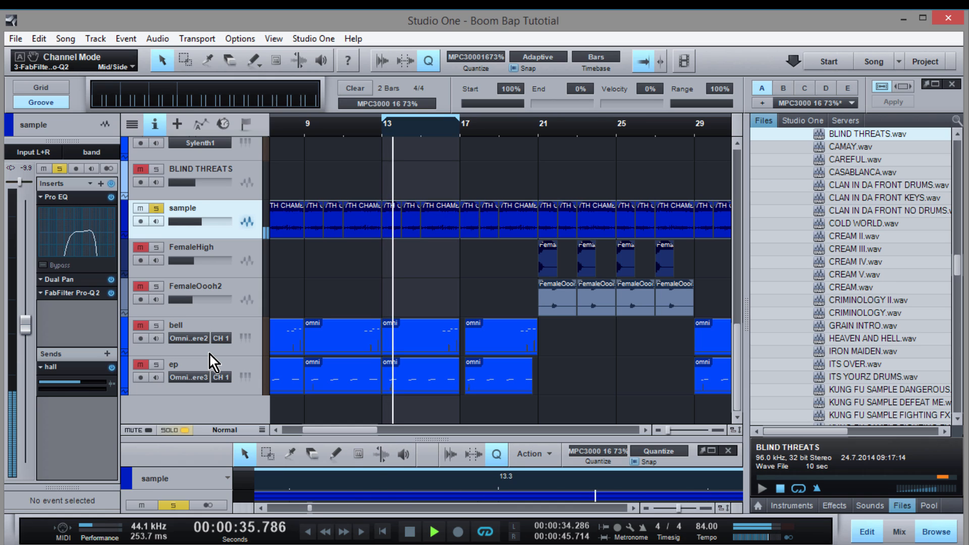
{"action": "key", "text": "space"}
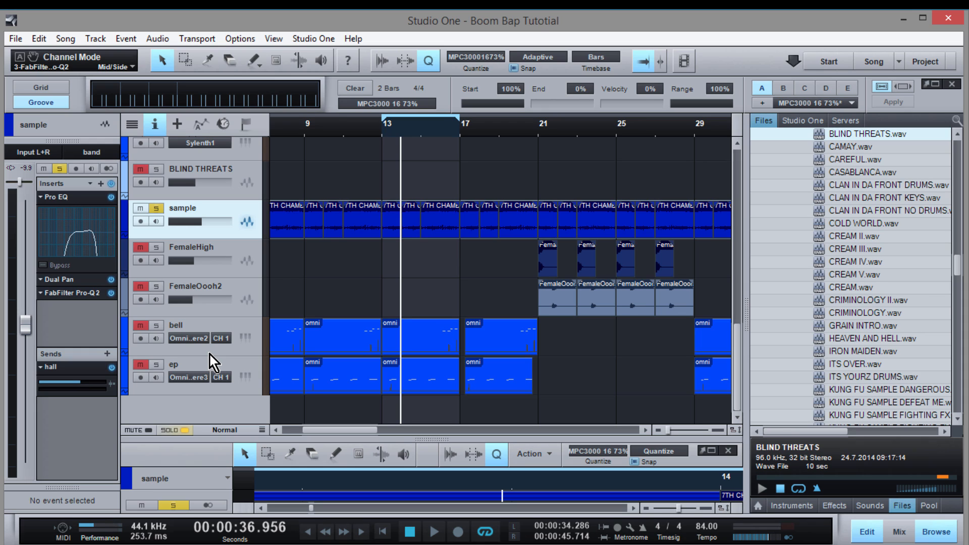
Solo only the ep track, play it through the loop from bar 13, and take it out of solo
{"action": "left_click", "coordinate": [186, 433]}
{"action": "left_click", "coordinate": [163, 364]}
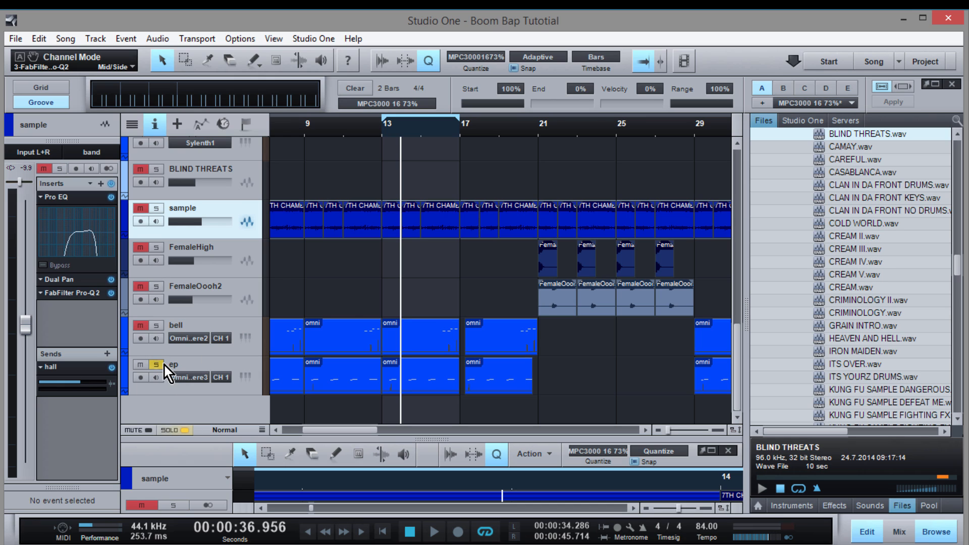
{"action": "left_click", "coordinate": [383, 134]}
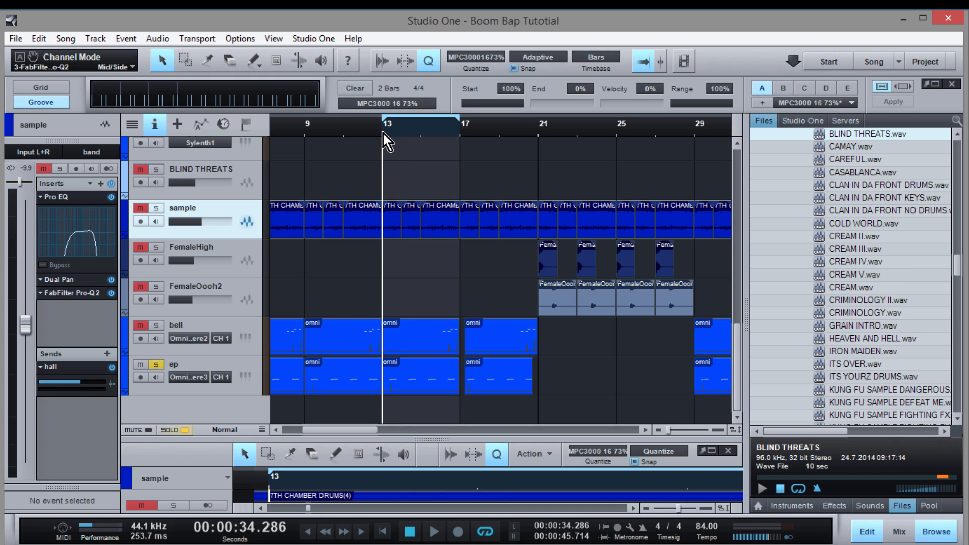
{"action": "key", "text": "space"}
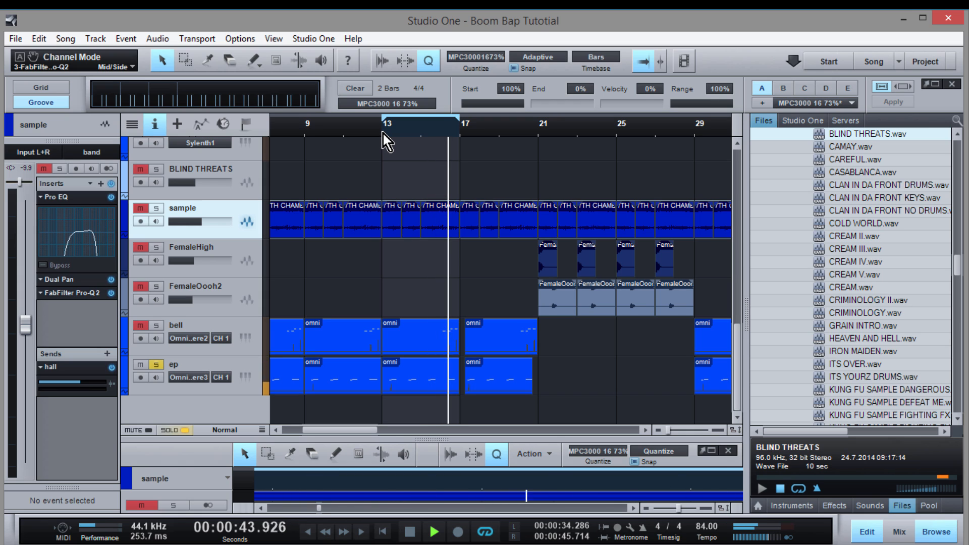
{"action": "key", "text": "space"}
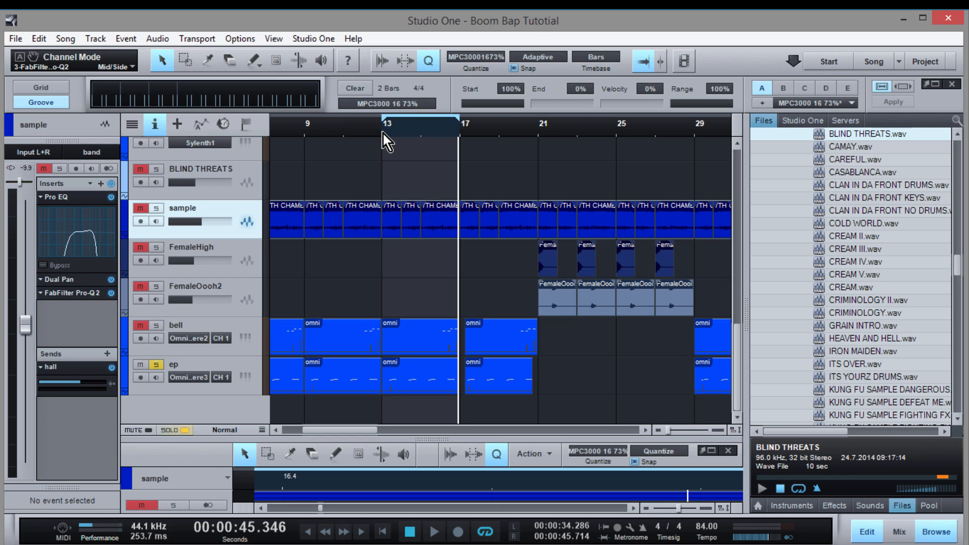
{"action": "left_click", "coordinate": [156, 369]}
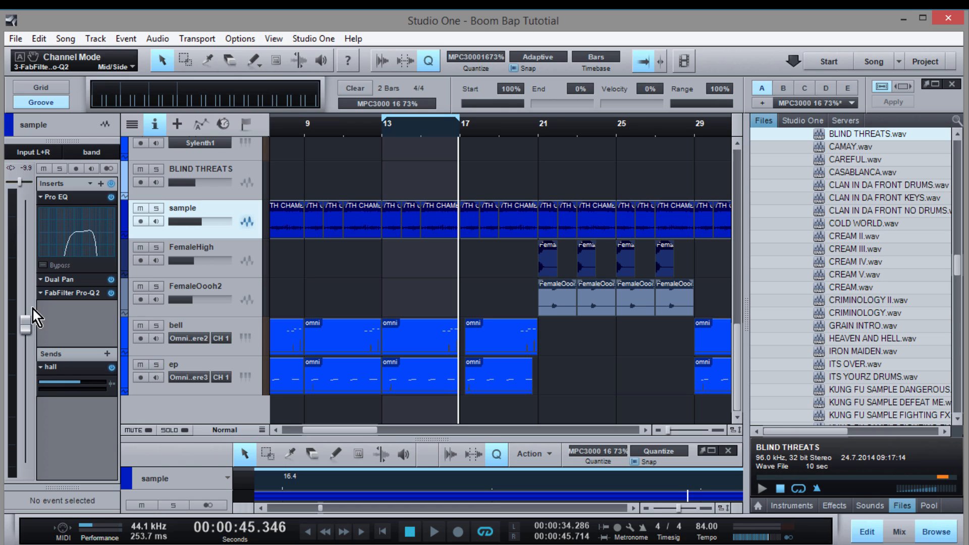
Play all tracks from bar 13 and set the sample track's volume to -8.7
{"action": "left_click_drag", "start_coordinate": [28, 326], "coordinate": [31, 288]}
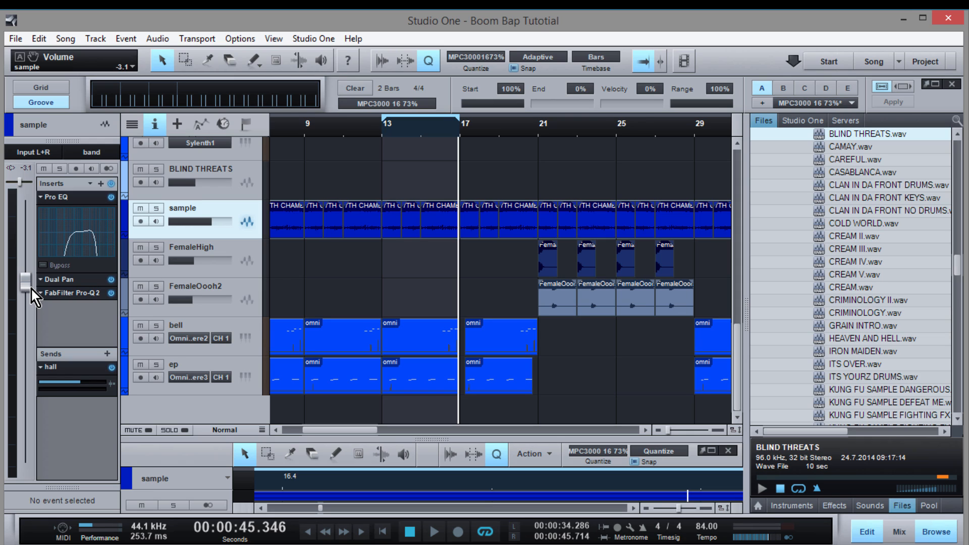
{"action": "left_click", "coordinate": [381, 134]}
{"action": "key", "text": "space"}
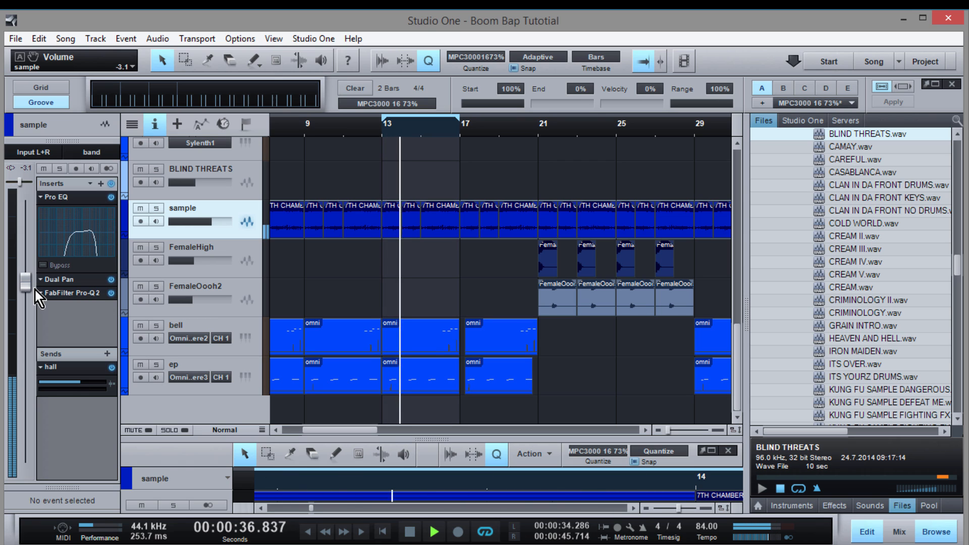
{"action": "left_click_drag", "start_coordinate": [32, 283], "coordinate": [31, 318]}
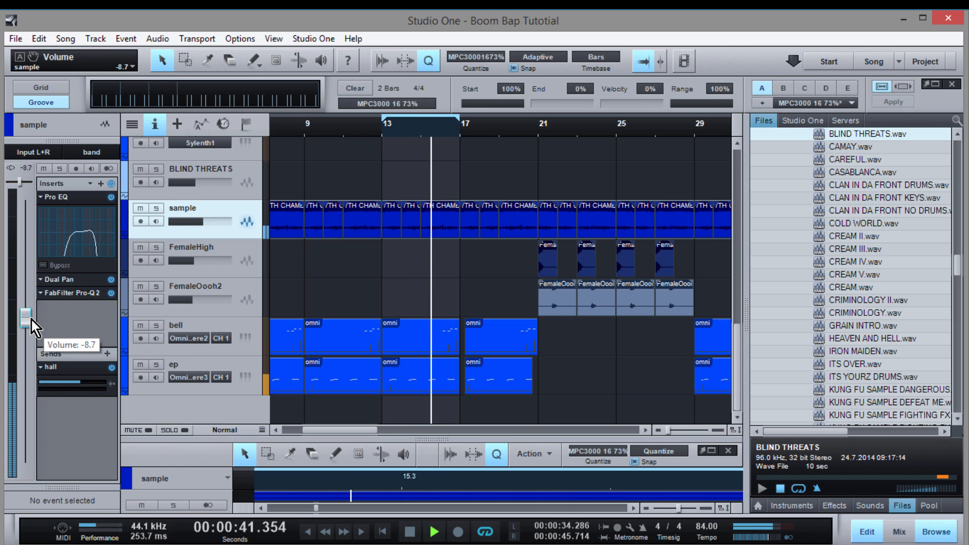
Set the ep track's volume to -4.6 and the bell track's volume to -19.2 while the loop plays
{"action": "left_click", "coordinate": [211, 364]}
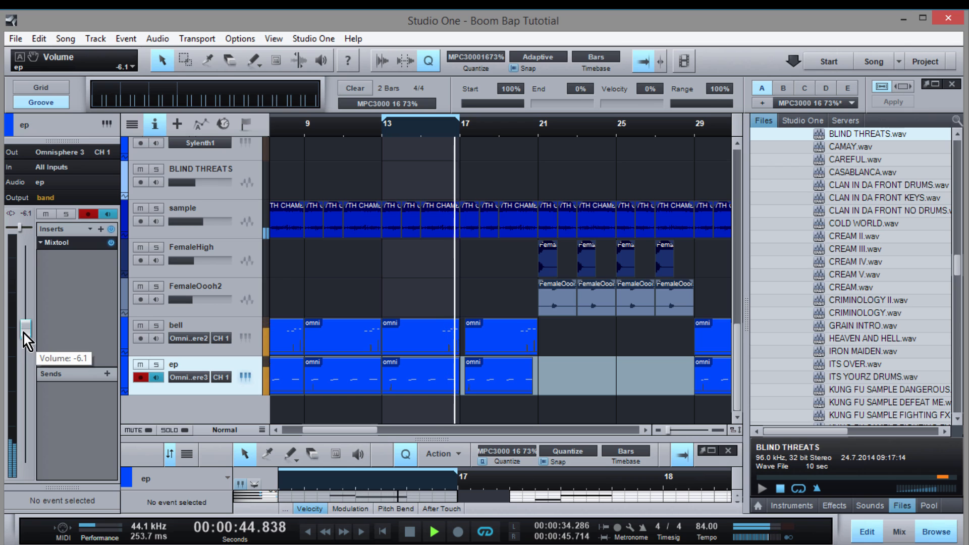
{"action": "mouse_move", "coordinate": [23, 334]}
{"action": "left_mouse_down"}
{"action": "mouse_move", "coordinate": [25, 309]}
{"action": "mouse_move", "coordinate": [24, 326]}
{"action": "left_mouse_up"}
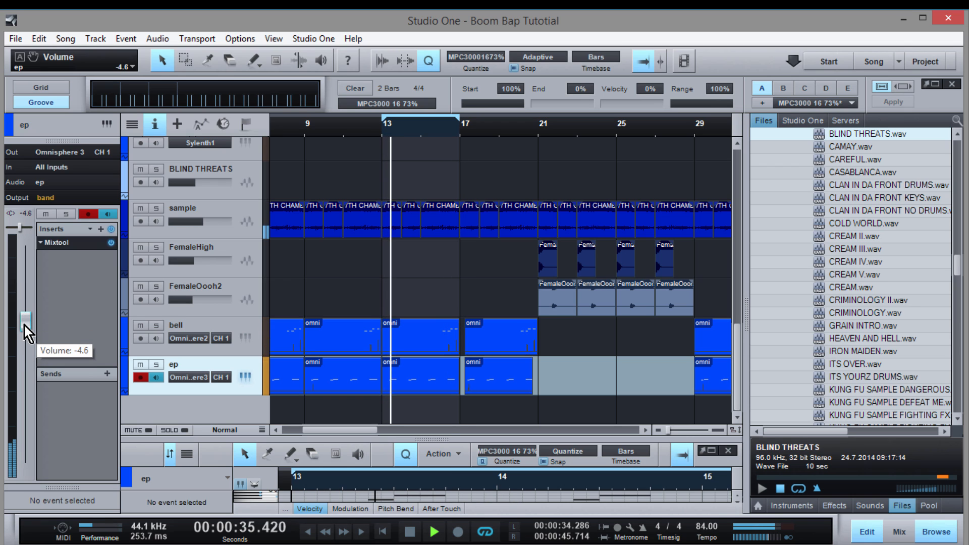
{"action": "left_click", "coordinate": [214, 325]}
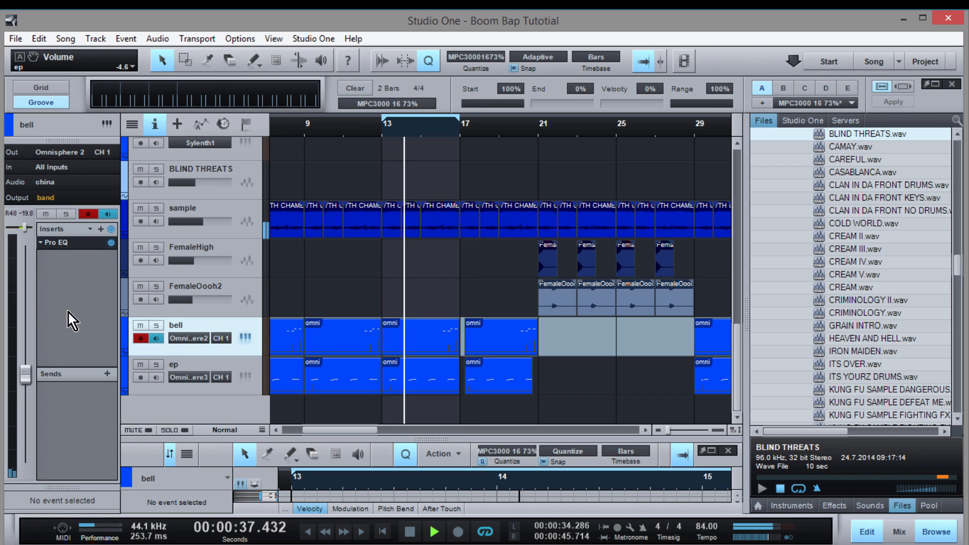
{"action": "mouse_move", "coordinate": [22, 375]}
{"action": "left_mouse_down"}
{"action": "mouse_move", "coordinate": [34, 296]}
{"action": "mouse_move", "coordinate": [32, 374]}
{"action": "left_mouse_up"}
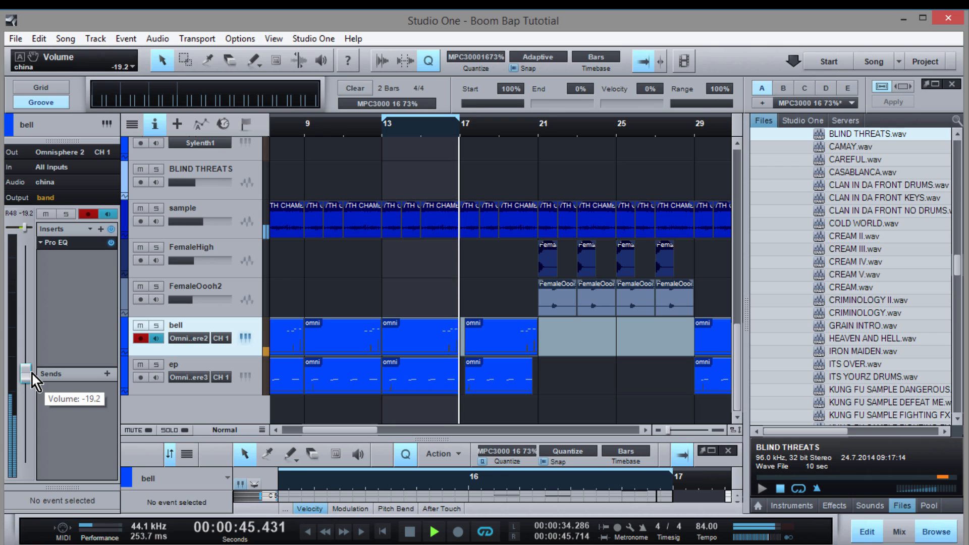
Mute the bell track and replay the loop from just before bar 13 with the ep track selected
{"action": "left_click", "coordinate": [140, 325]}
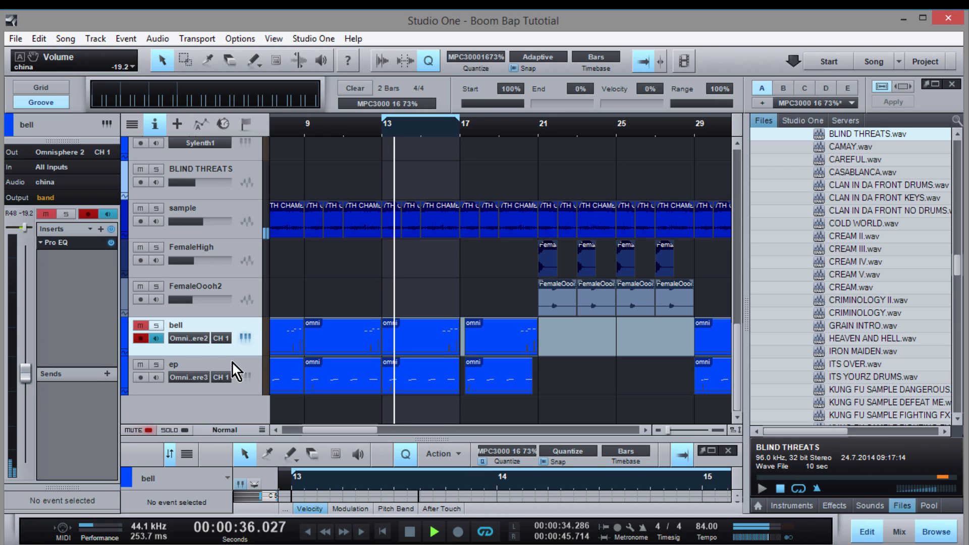
{"action": "left_click", "coordinate": [232, 364]}
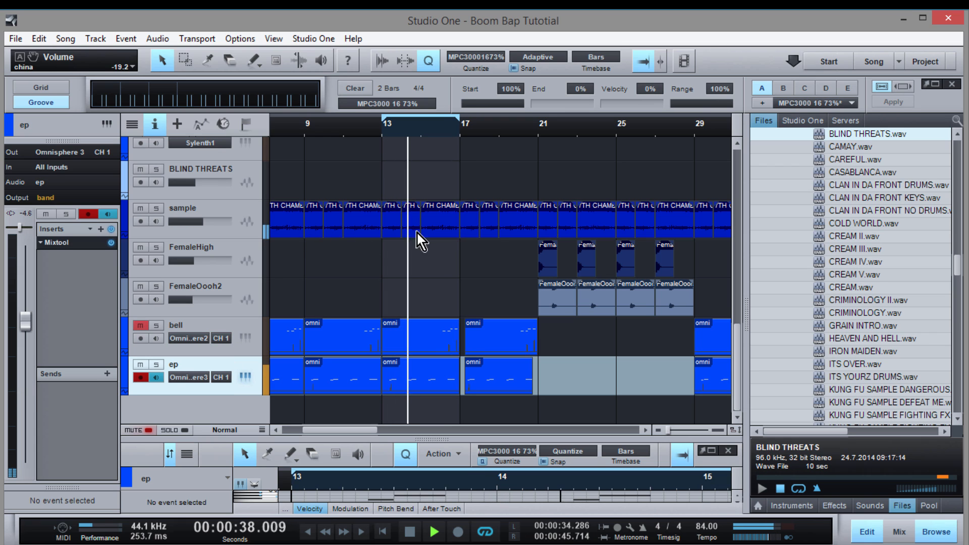
{"action": "key", "text": "space"}
{"action": "left_click", "coordinate": [379, 152]}
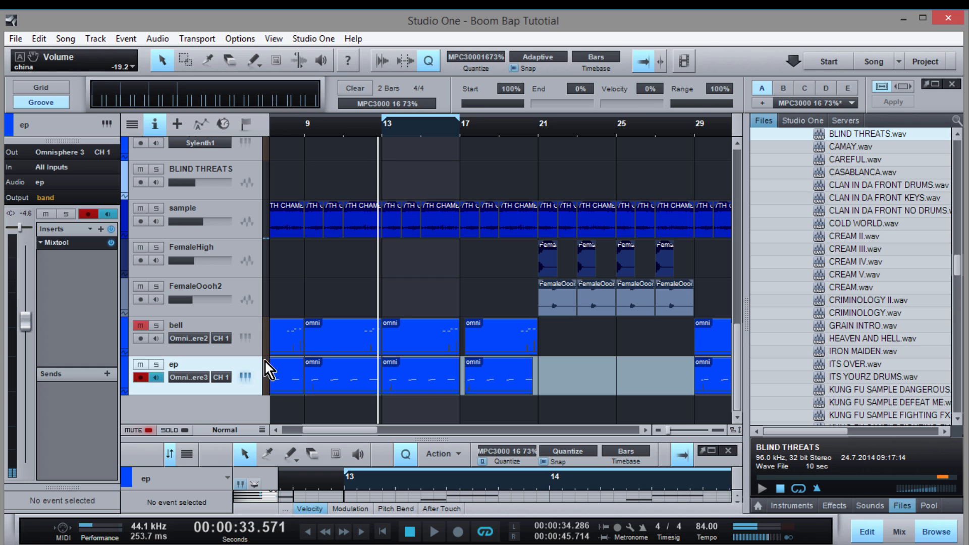
{"action": "key", "text": "space"}
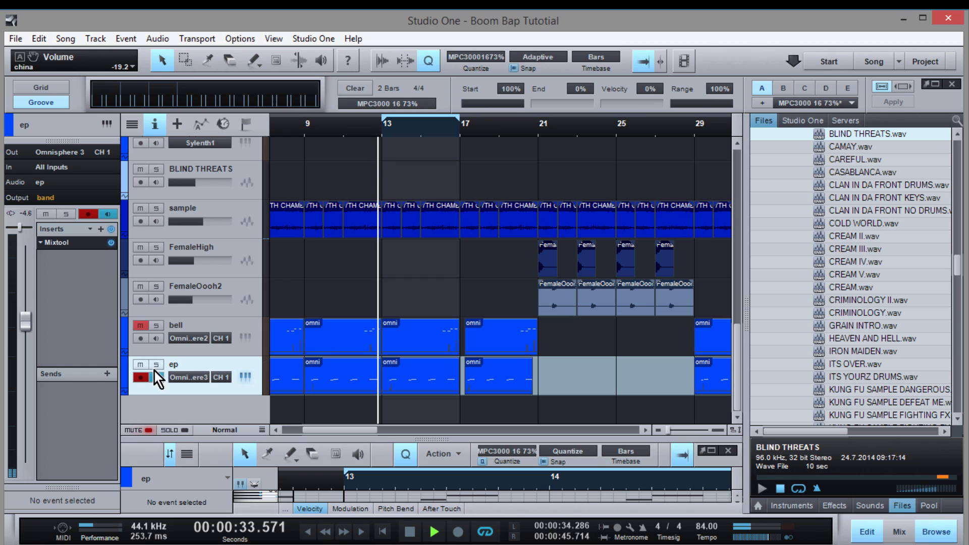
Set the ep track's volume to -3.9 and its Mixtool gain to -16.08 dB
{"action": "double_click", "coordinate": [90, 244]}
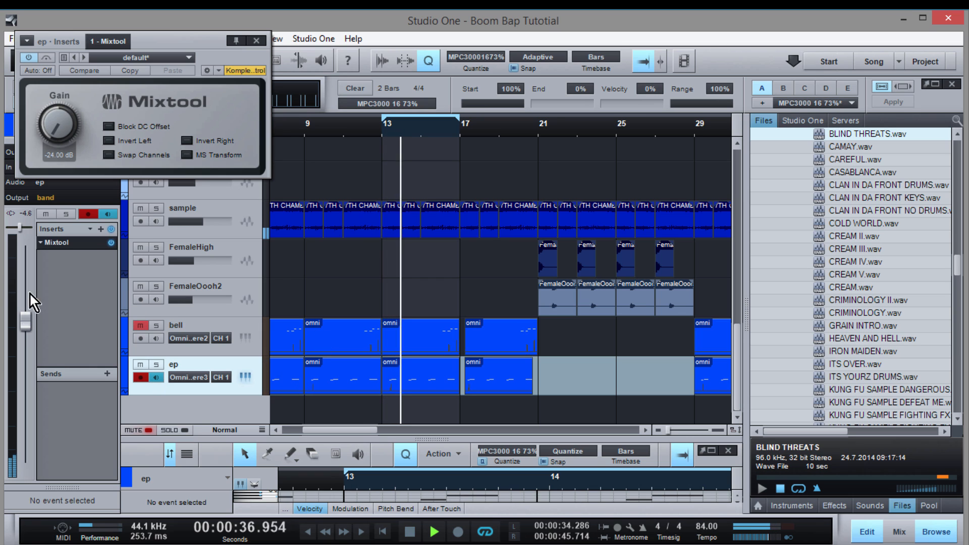
{"action": "mouse_move", "coordinate": [23, 322]}
{"action": "left_mouse_down"}
{"action": "mouse_move", "coordinate": [34, 266]}
{"action": "mouse_move", "coordinate": [29, 317]}
{"action": "left_mouse_up"}
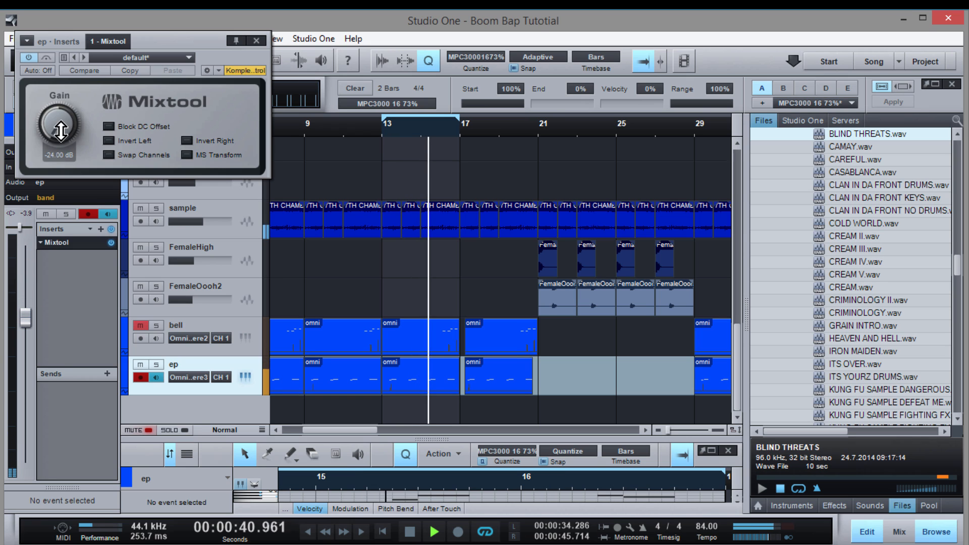
{"action": "mouse_move", "coordinate": [60, 131]}
{"action": "left_mouse_down"}
{"action": "mouse_move", "coordinate": [65, 92]}
{"action": "mouse_move", "coordinate": [65, 115]}
{"action": "left_mouse_up"}
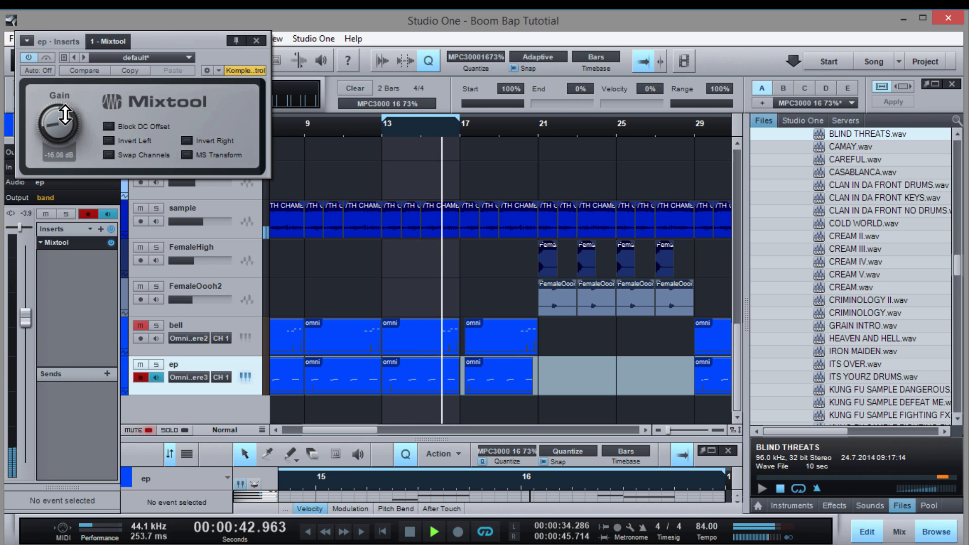
{"action": "key", "text": "space"}
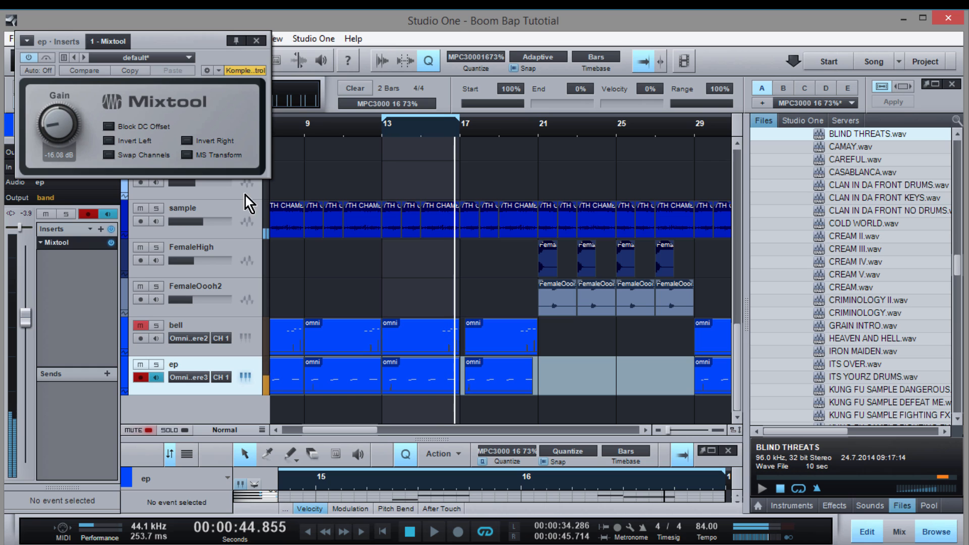
{"action": "left_click", "coordinate": [257, 40]}
Replay the loop, set the ep track's volume to -9.5, and return the stopped playhead to bar 13
{"action": "key", "text": "space"}
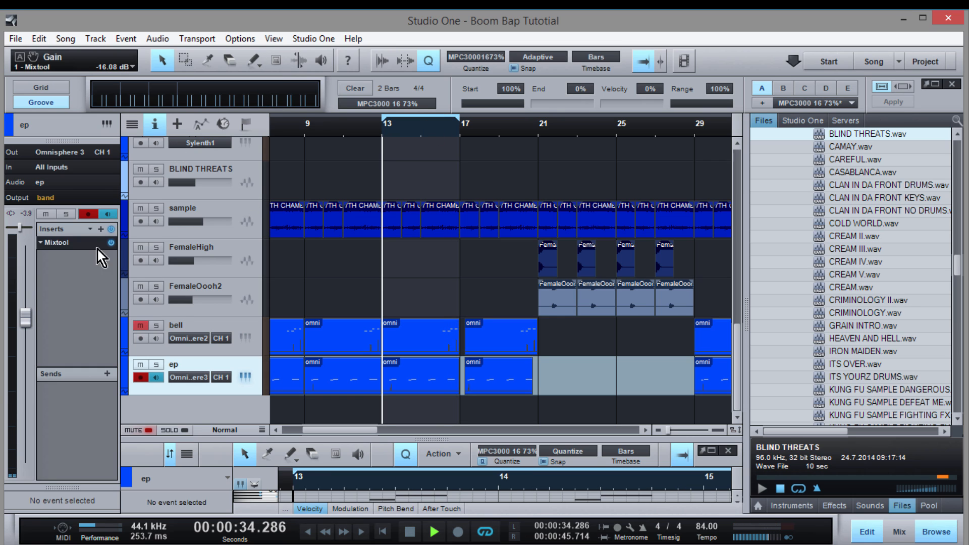
{"action": "left_click_drag", "start_coordinate": [31, 318], "coordinate": [27, 347]}
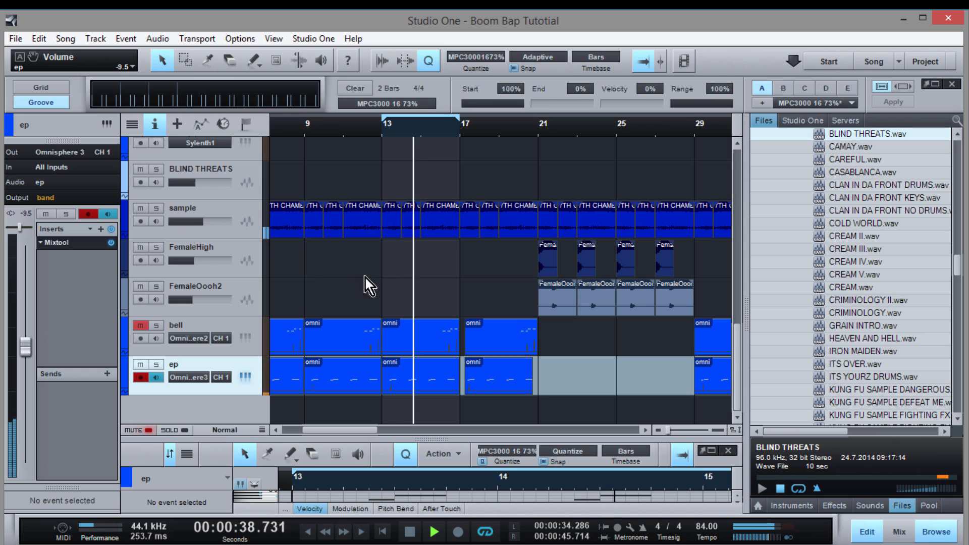
{"action": "key", "text": "space"}
{"action": "left_click", "coordinate": [384, 137]}
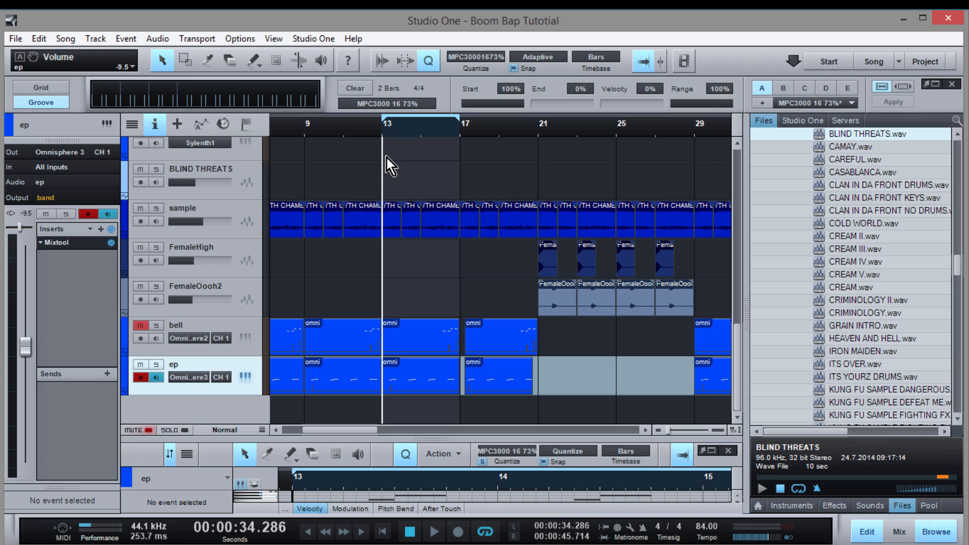
Select the bell part at bar 13 and check which Omnisphere patch its instrument uses
{"action": "left_click", "coordinate": [445, 335]}
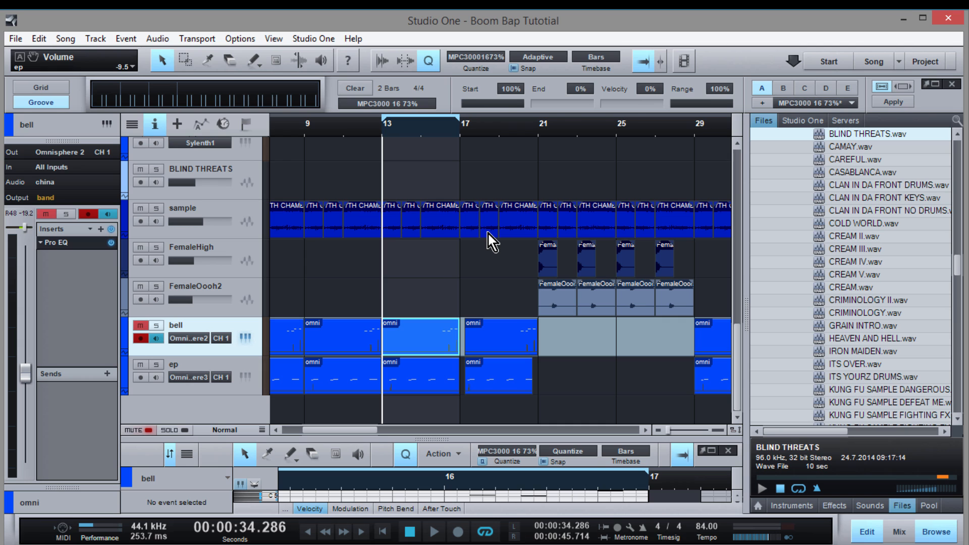
{"action": "left_click", "coordinate": [243, 338]}
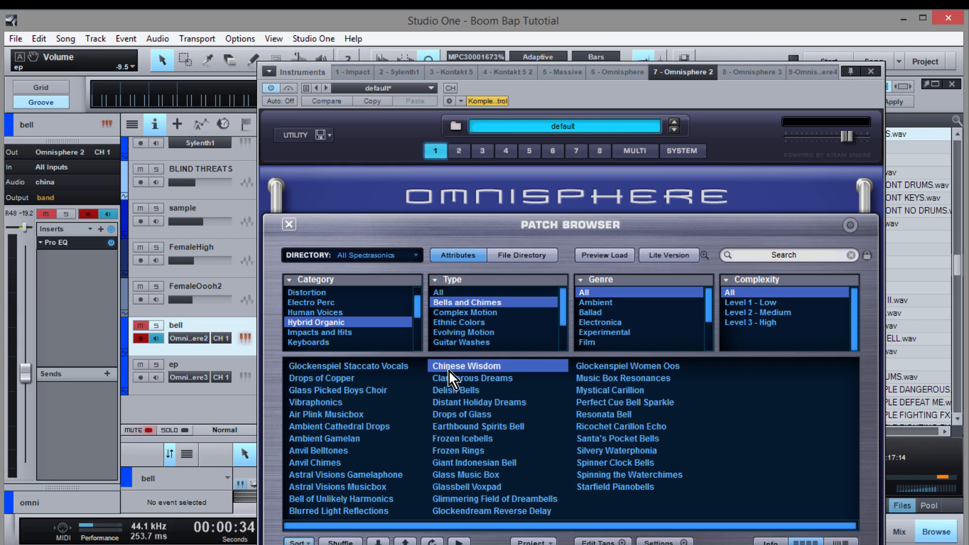
{"action": "left_click", "coordinate": [870, 71]}
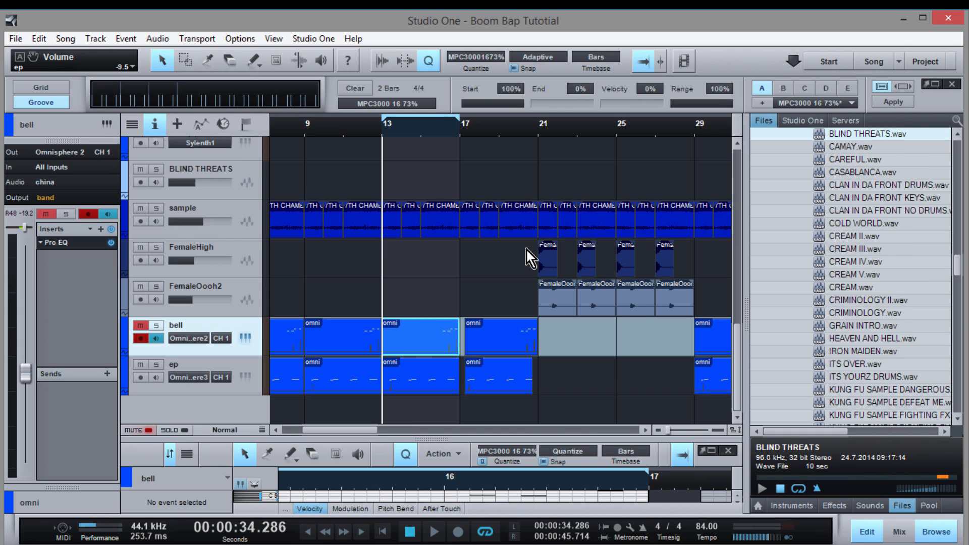
Unmute the bell track and set its volume to -18.3 while playing the loop
{"action": "left_click", "coordinate": [146, 325]}
{"action": "left_click", "coordinate": [438, 132]}
{"action": "key", "text": "space"}
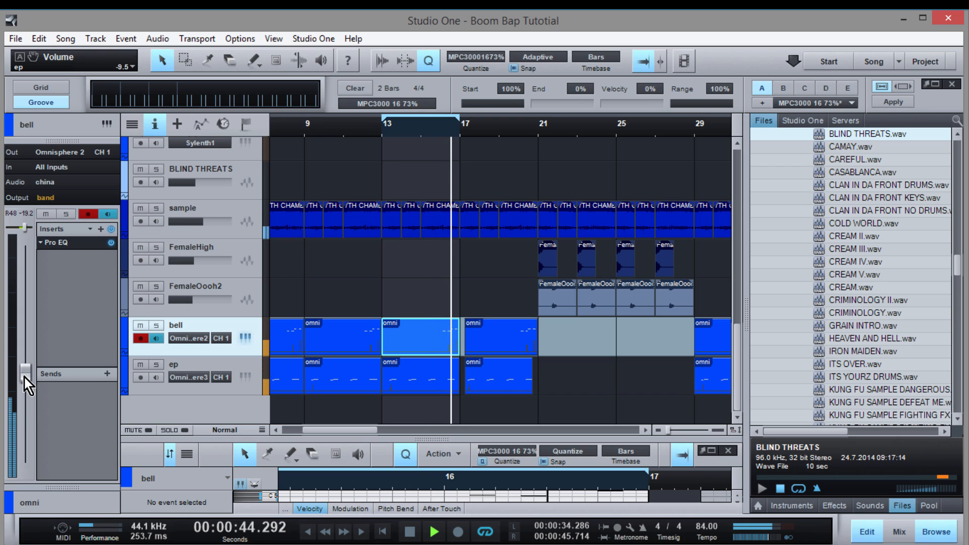
{"action": "mouse_move", "coordinate": [24, 378]}
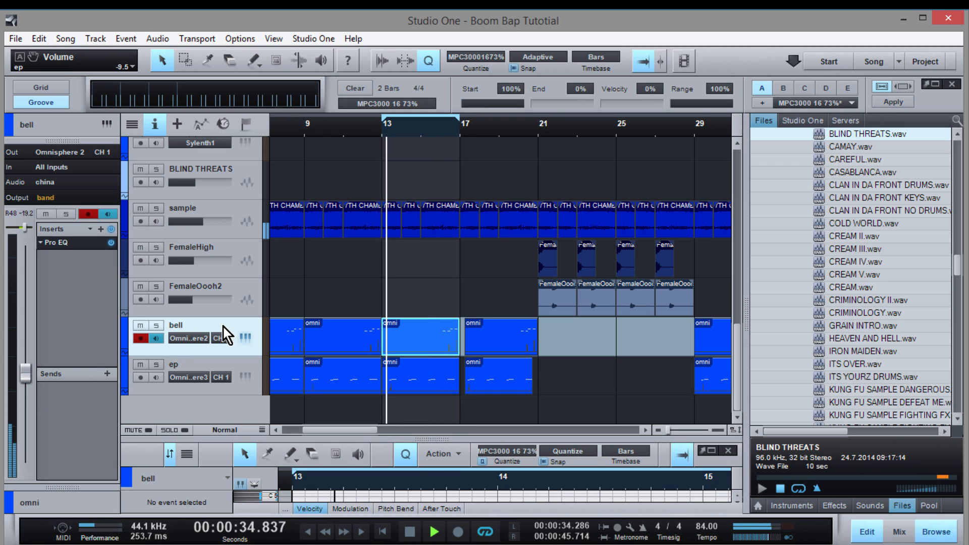
{"action": "left_click_drag", "start_coordinate": [29, 368], "coordinate": [27, 368]}
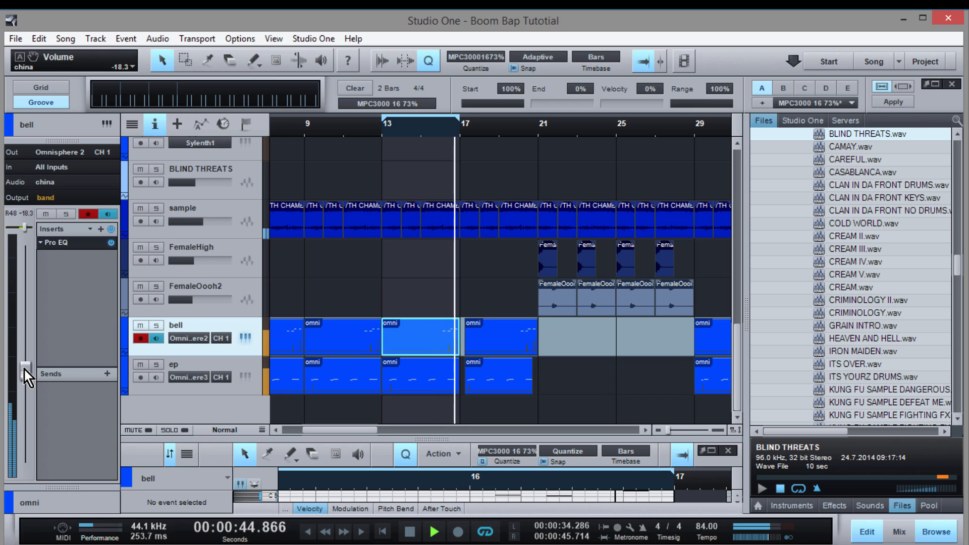
{"action": "key", "text": "space"}
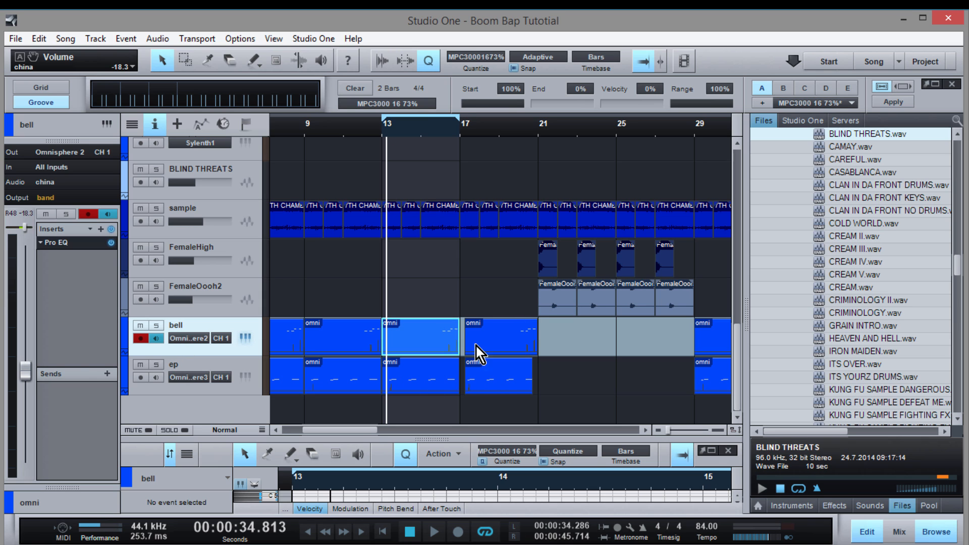
Set the loop range to bars 21 to 29, covering the FemaleHigh and FemaleOooh2 clips
{"action": "scroll", "coordinate": [452, 280], "scroll_direction": "up", "scroll_amount": 7}
{"action": "scroll", "coordinate": [452, 280], "scroll_direction": "down", "scroll_amount": 6}
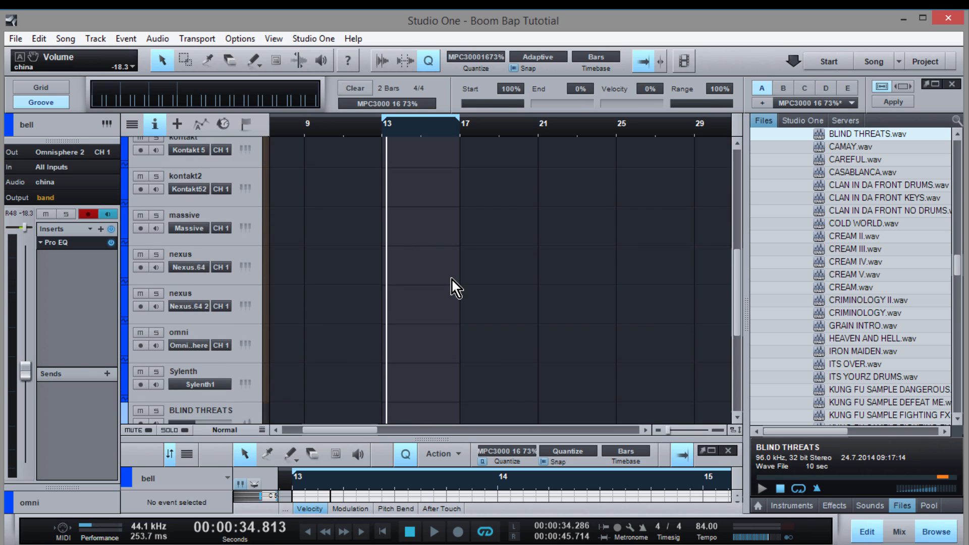
{"action": "scroll", "coordinate": [453, 280], "scroll_direction": "down", "scroll_amount": 1}
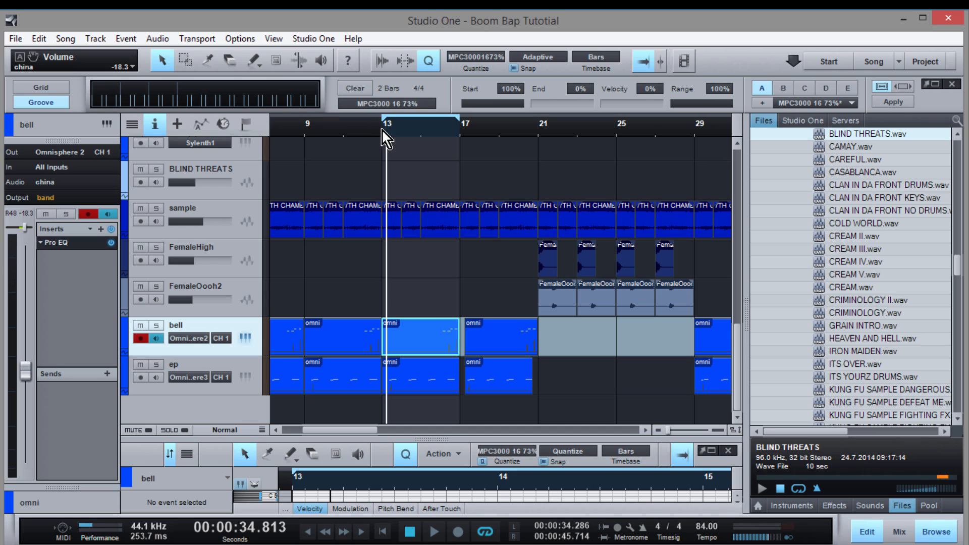
{"action": "left_click_drag", "start_coordinate": [380, 121], "coordinate": [699, 151]}
{"action": "left_click_drag", "start_coordinate": [461, 122], "coordinate": [535, 172]}
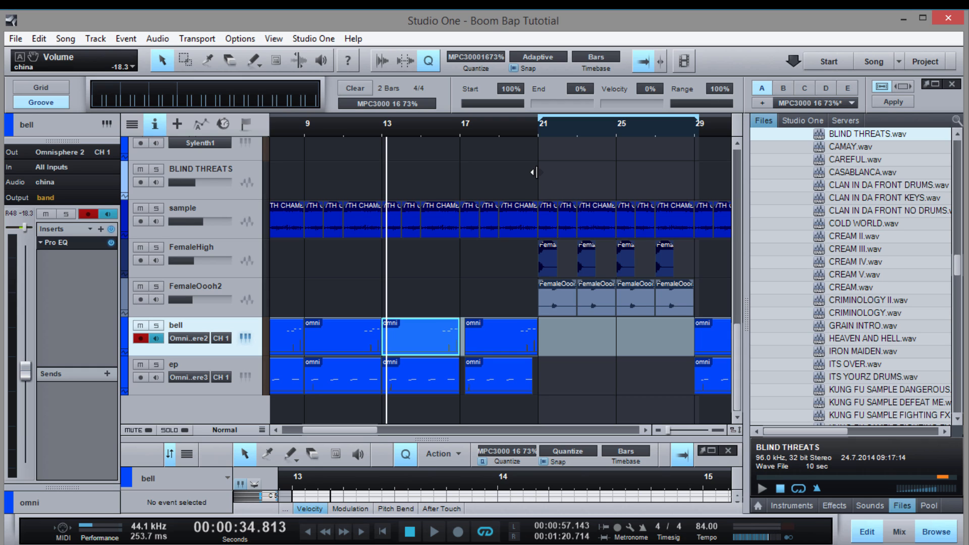
{"action": "left_click_drag", "start_coordinate": [534, 134], "coordinate": [532, 159]}
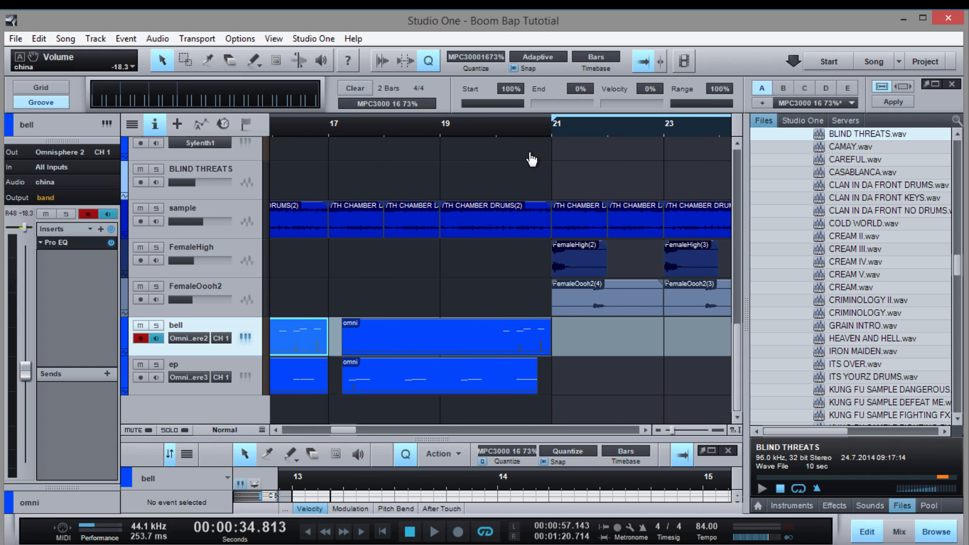
{"action": "left_click_drag", "start_coordinate": [353, 431], "coordinate": [367, 440]}
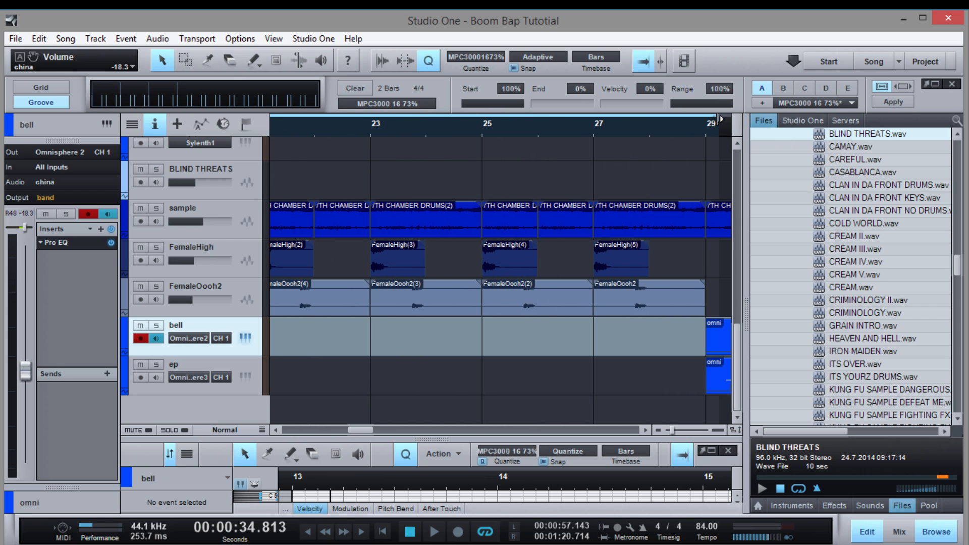
Snap the loop end to bar 29, solo the sample, FemaleHigh and FemaleOooh2 tracks, and play the loop from bar 21
{"action": "left_click_drag", "start_coordinate": [710, 142], "coordinate": [710, 144]}
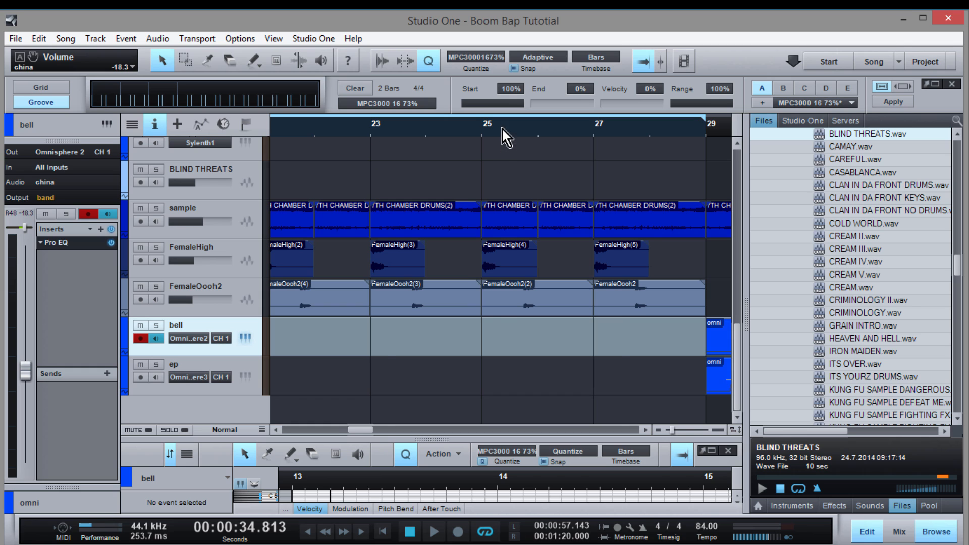
{"action": "left_click_drag", "start_coordinate": [504, 129], "coordinate": [535, 120]}
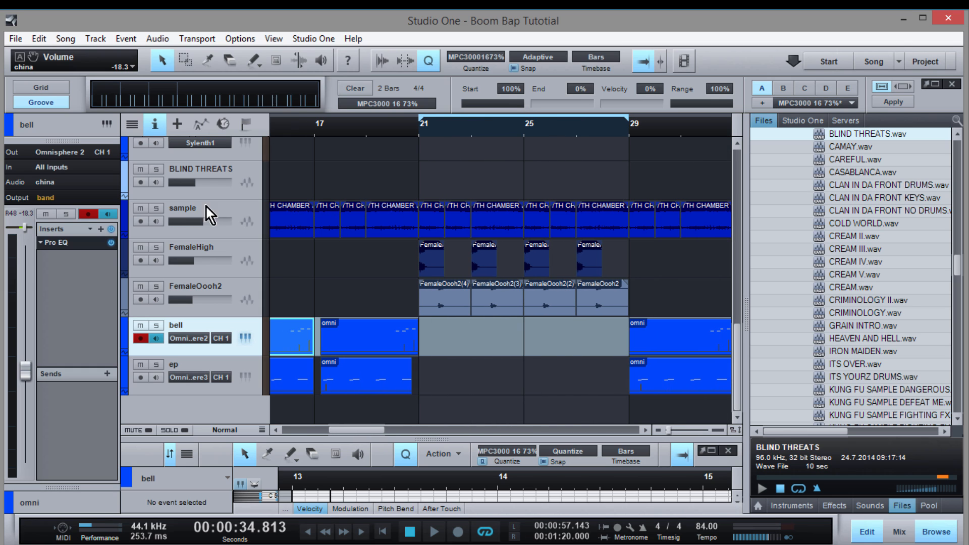
{"action": "left_click", "coordinate": [162, 211]}
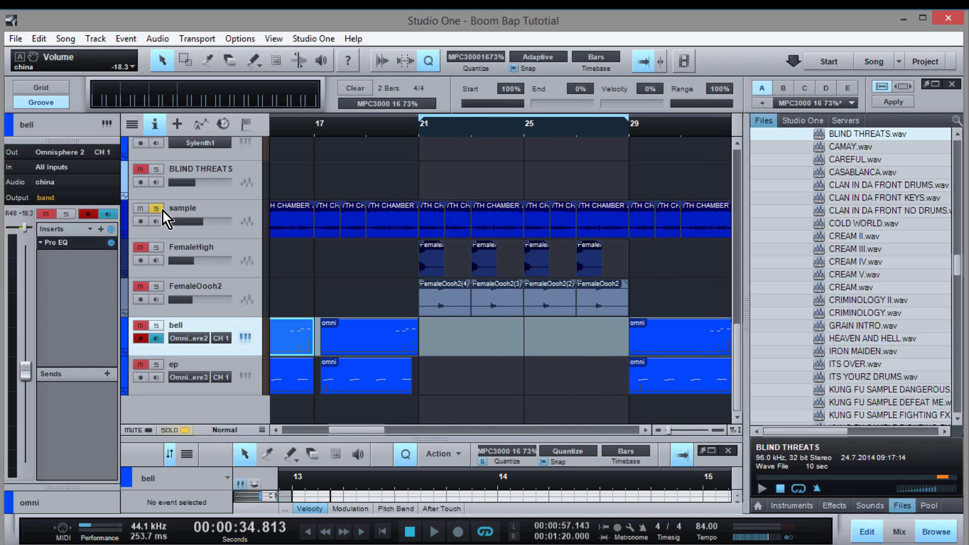
{"action": "left_click", "coordinate": [419, 134]}
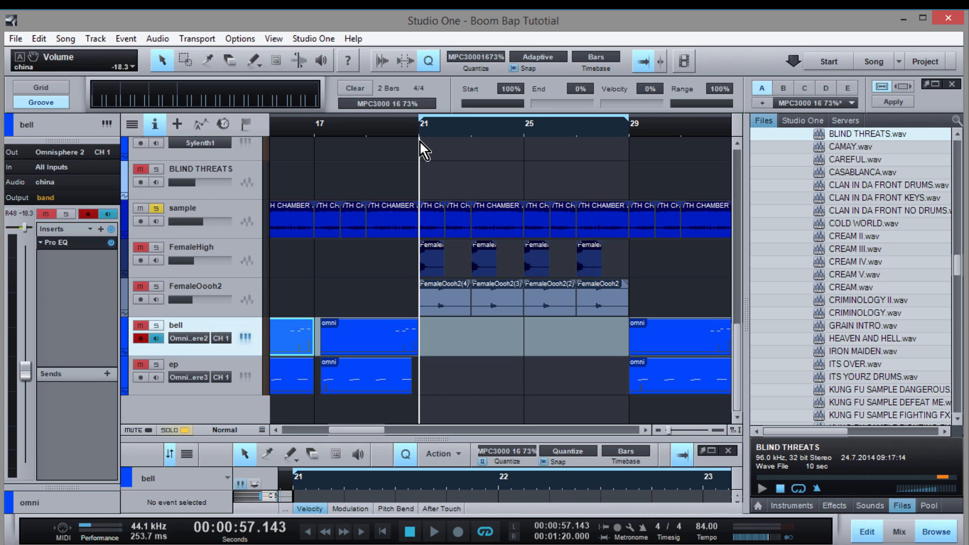
{"action": "key", "text": "space"}
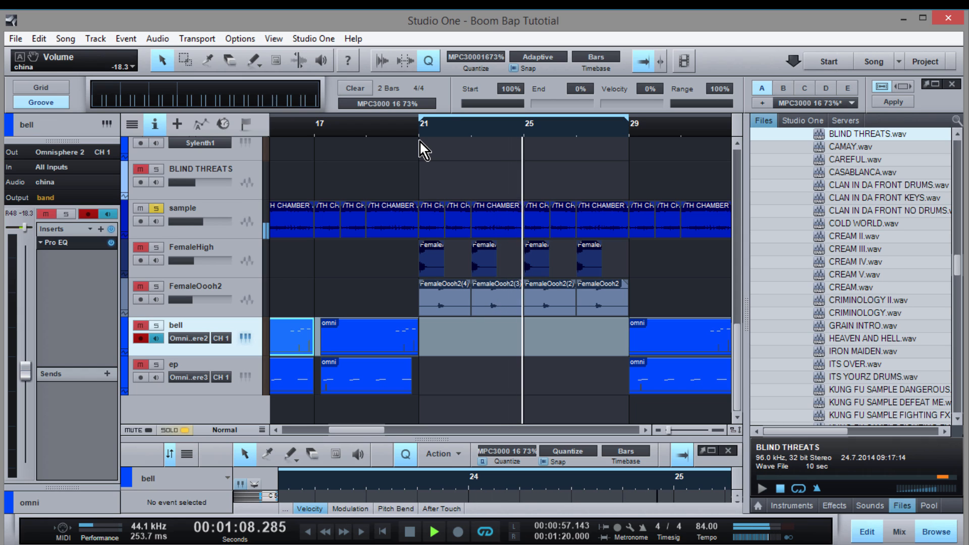
{"action": "key", "text": "space"}
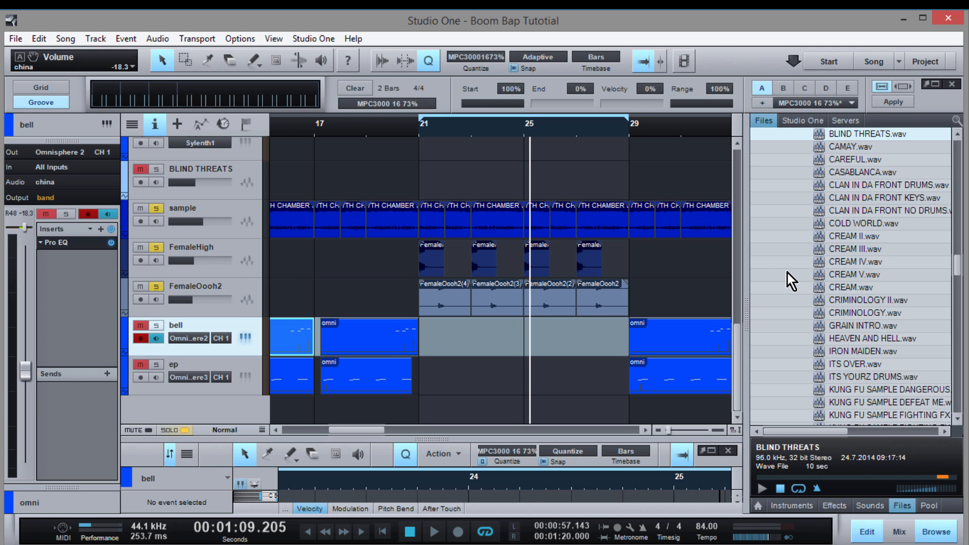
Collapse the LeuNatic - Wu-Tang Clan Samples folder in the file browser and replay the soloed tracks from bar 21
{"action": "scroll", "coordinate": [787, 276], "scroll_direction": "up", "scroll_amount": 8}
{"action": "left_click", "coordinate": [798, 301]}
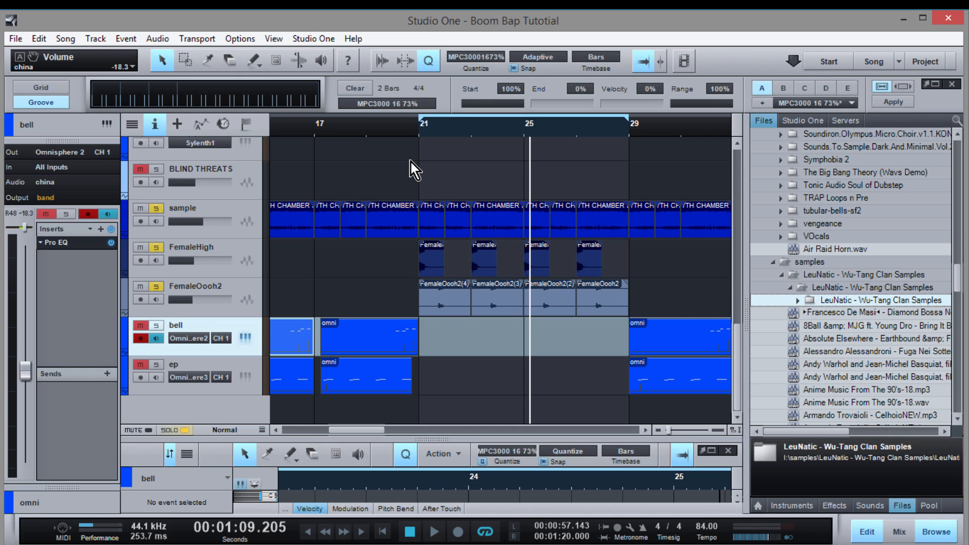
{"action": "left_click", "coordinate": [421, 136]}
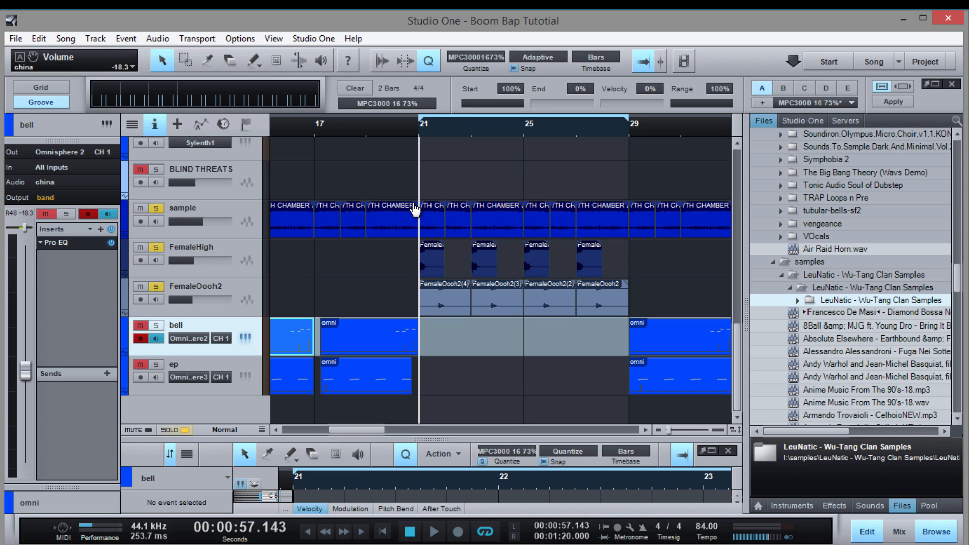
{"action": "key", "text": "space"}
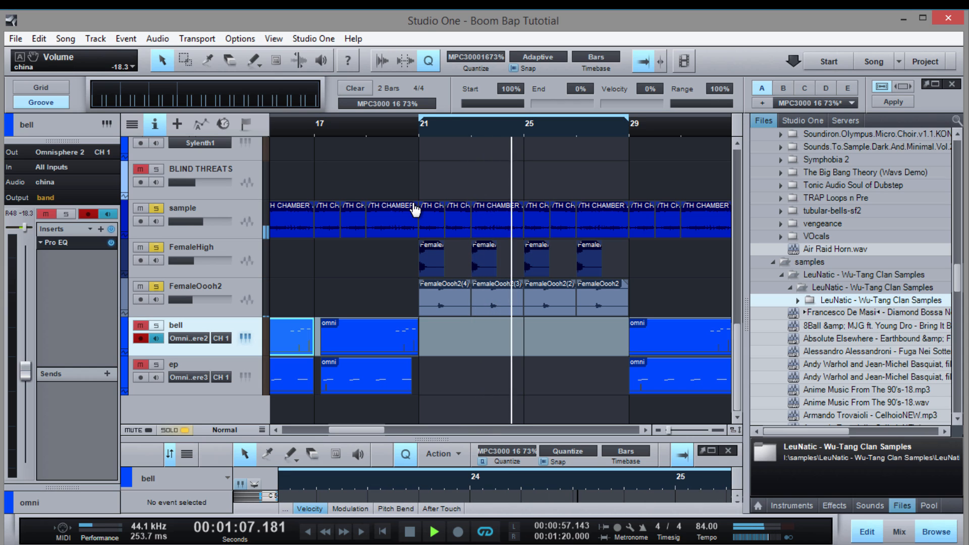
{"action": "key", "text": "space"}
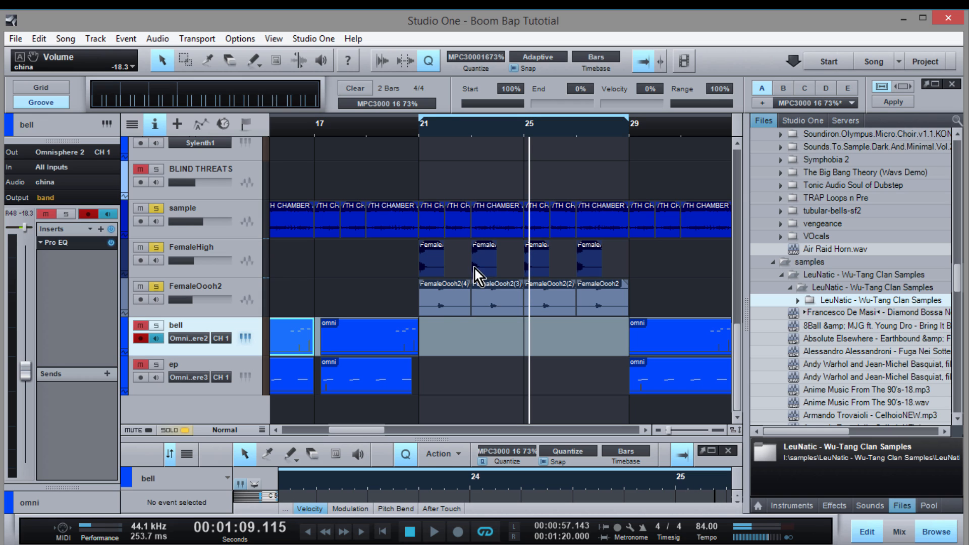
Check the inserts and effect sends of the FemaleHigh and FemaleOooh2 tracks
{"action": "left_click", "coordinate": [240, 250]}
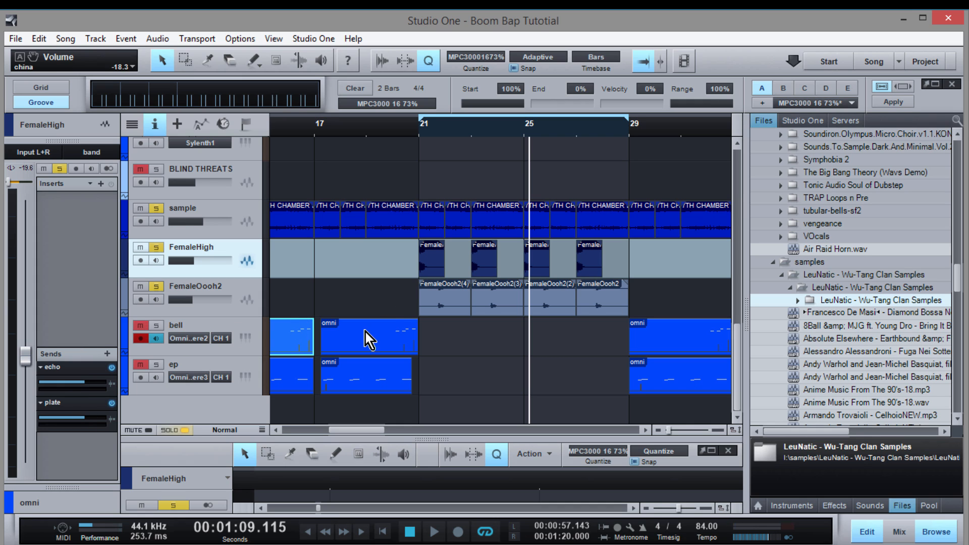
{"action": "left_click", "coordinate": [237, 294]}
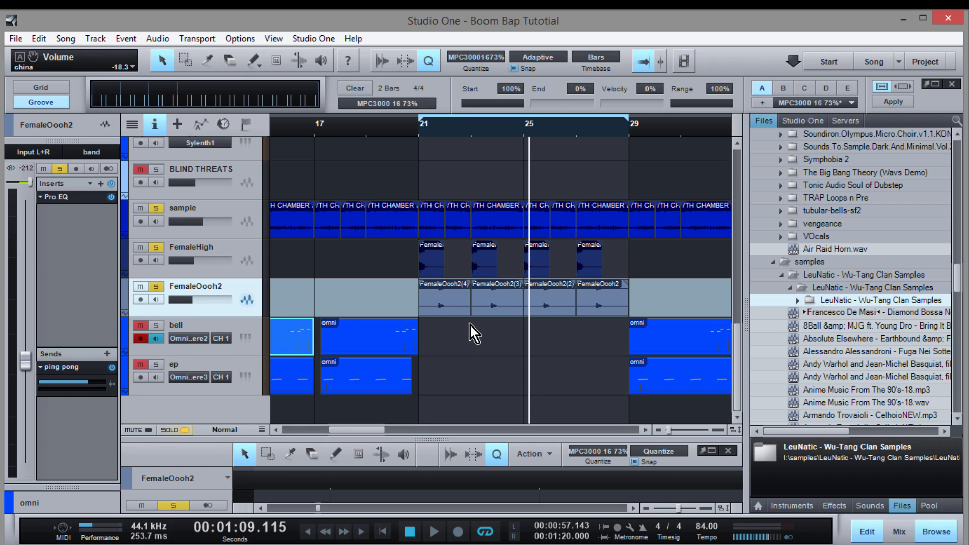
{"action": "left_click", "coordinate": [450, 336]}
Show the KICK GRITTY 3 clip at bar 21 in an enlarged note editor and place the playhead at bar 21
{"action": "scroll", "coordinate": [450, 369], "scroll_direction": "up", "scroll_amount": 5}
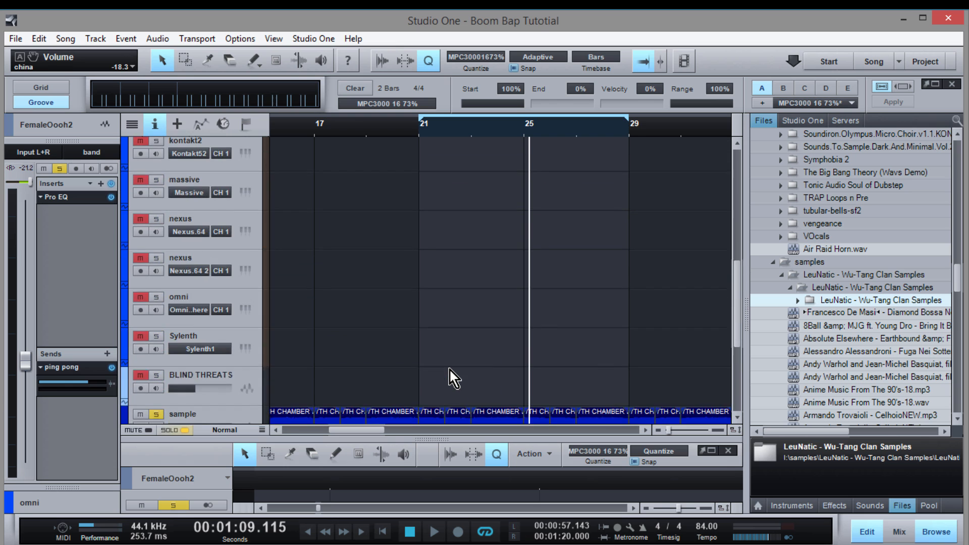
{"action": "scroll", "coordinate": [449, 369], "scroll_direction": "down", "scroll_amount": 4}
{"action": "scroll", "coordinate": [449, 368], "scroll_direction": "up", "scroll_amount": 12}
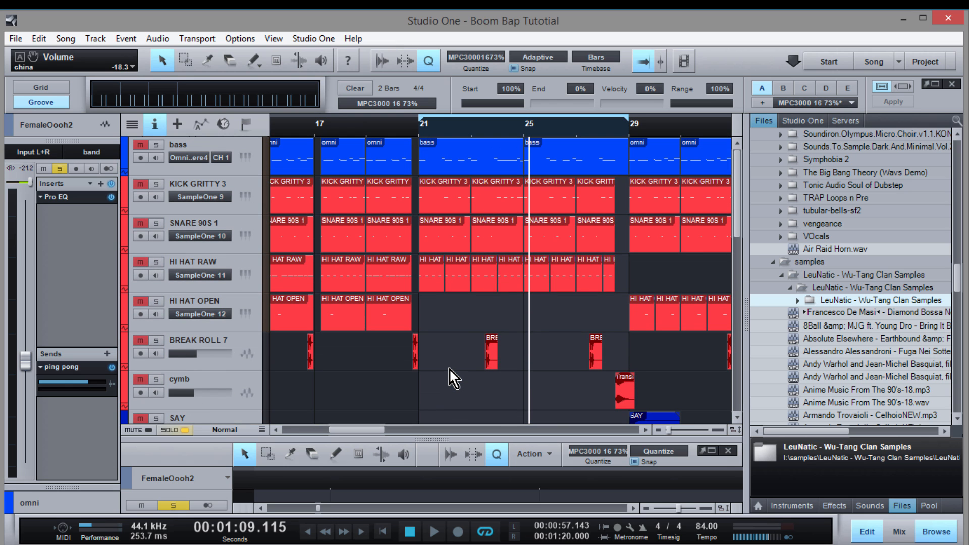
{"action": "left_click", "coordinate": [434, 195]}
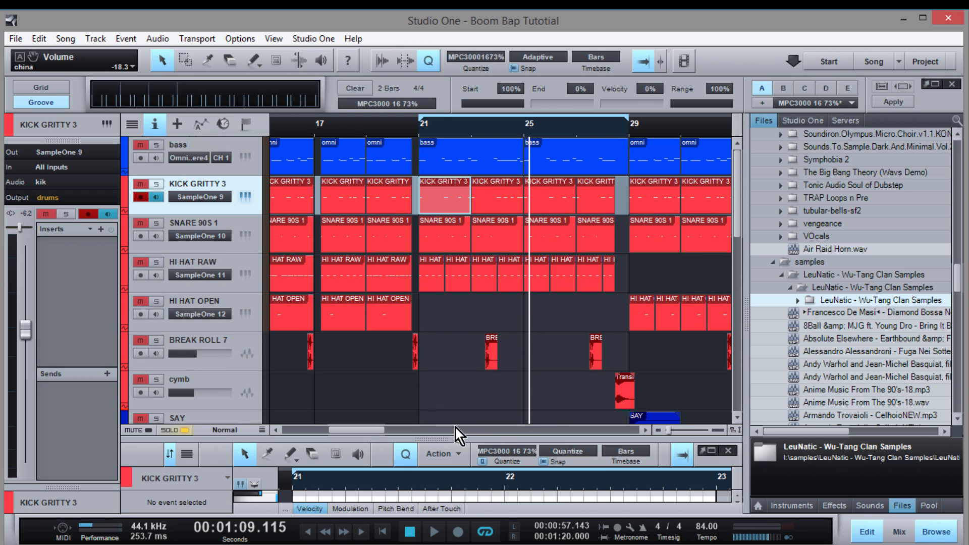
{"action": "left_click_drag", "start_coordinate": [458, 435], "coordinate": [457, 285]}
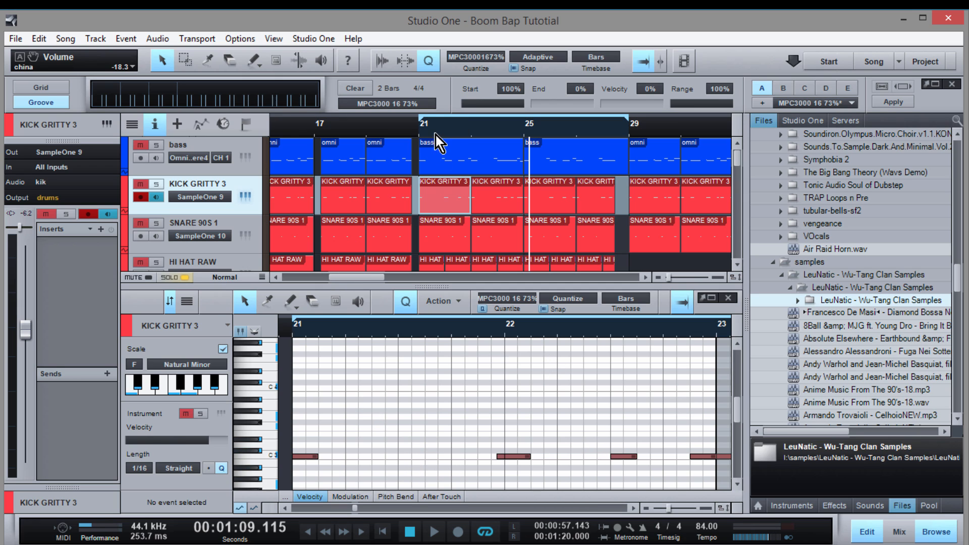
{"action": "left_click", "coordinate": [415, 133]}
{"action": "scroll", "coordinate": [463, 200], "scroll_direction": "down", "scroll_amount": 1}
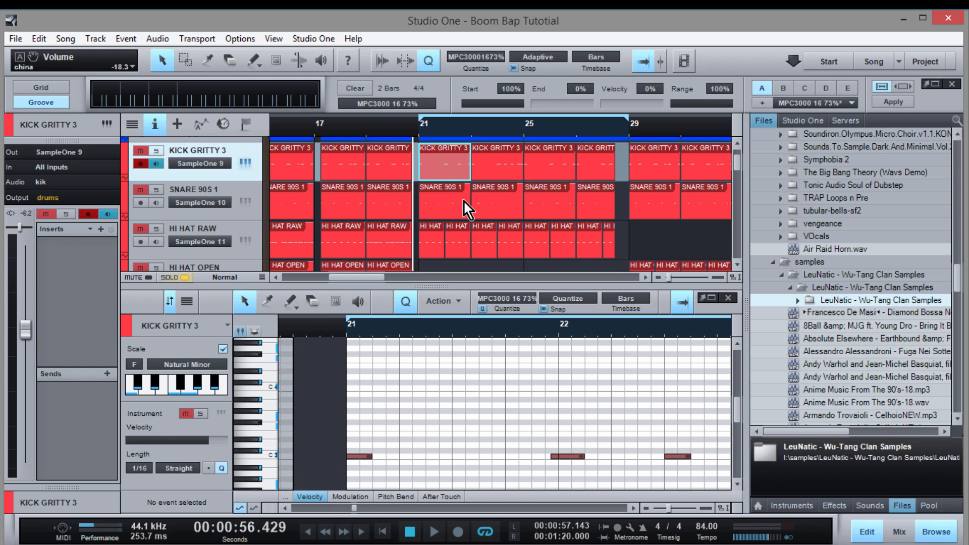
{"action": "left_click", "coordinate": [417, 141]}
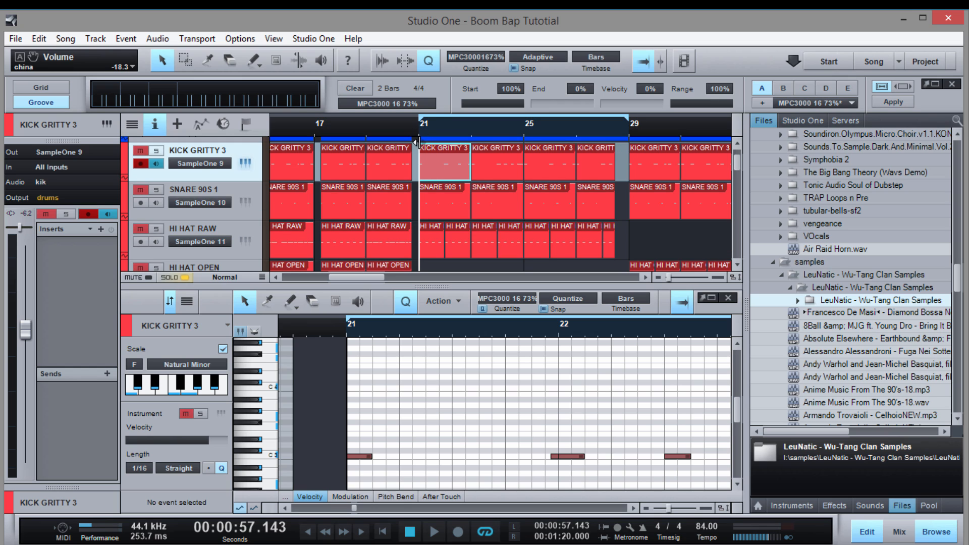
Examine the note pattern of the HI HAT RAW clip at bar 21 against its neighbouring clips
{"action": "left_click", "coordinate": [423, 235]}
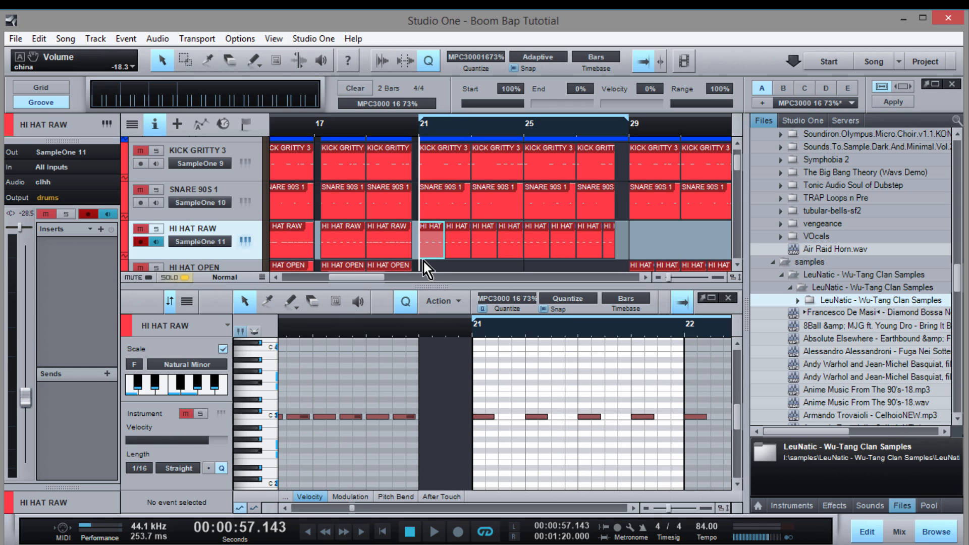
{"action": "scroll", "coordinate": [526, 332], "scroll_direction": "down", "scroll_amount": 2}
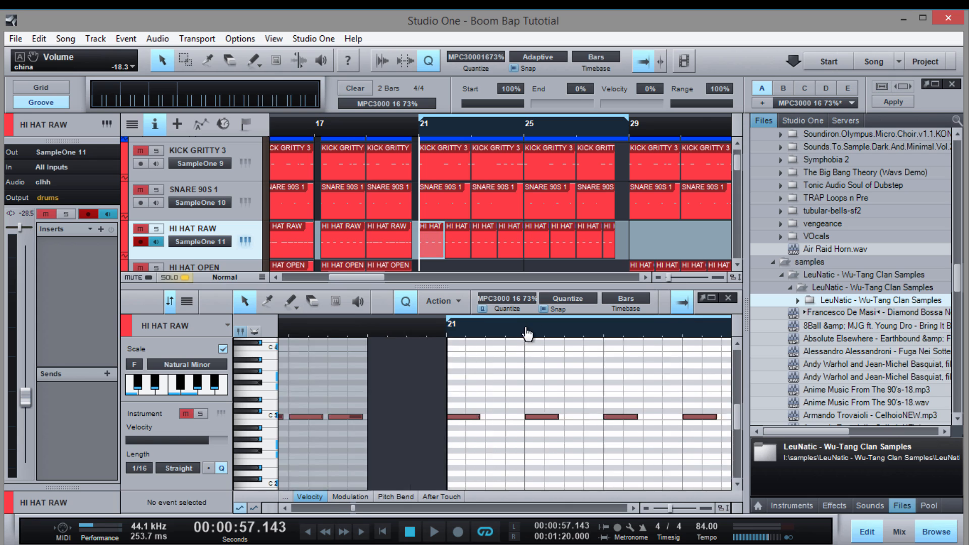
{"action": "left_click_drag", "start_coordinate": [526, 324], "coordinate": [526, 309]}
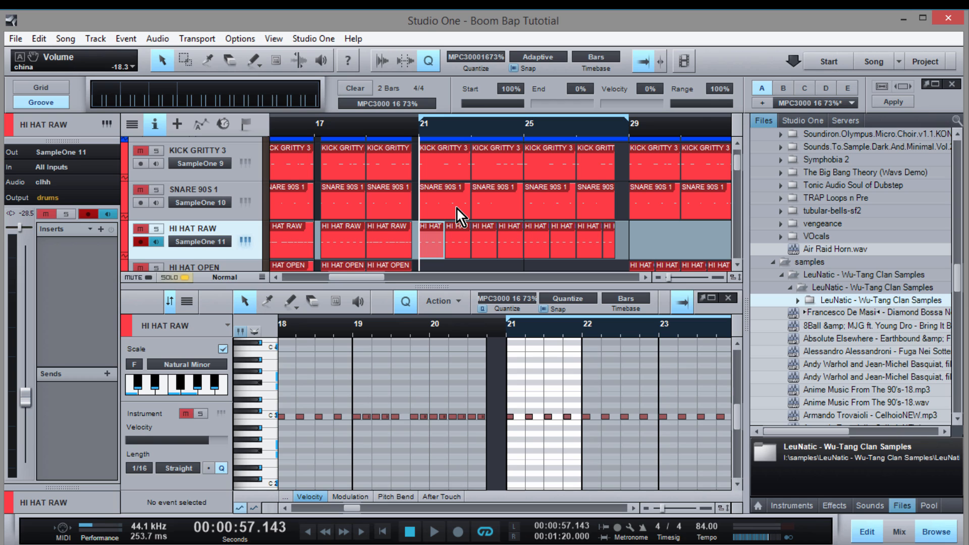
Play the loop and add the HI HAT RAW, KICK GRITTY 3 and SNARE 90S 1 tracks to the solo
{"action": "key", "text": "space"}
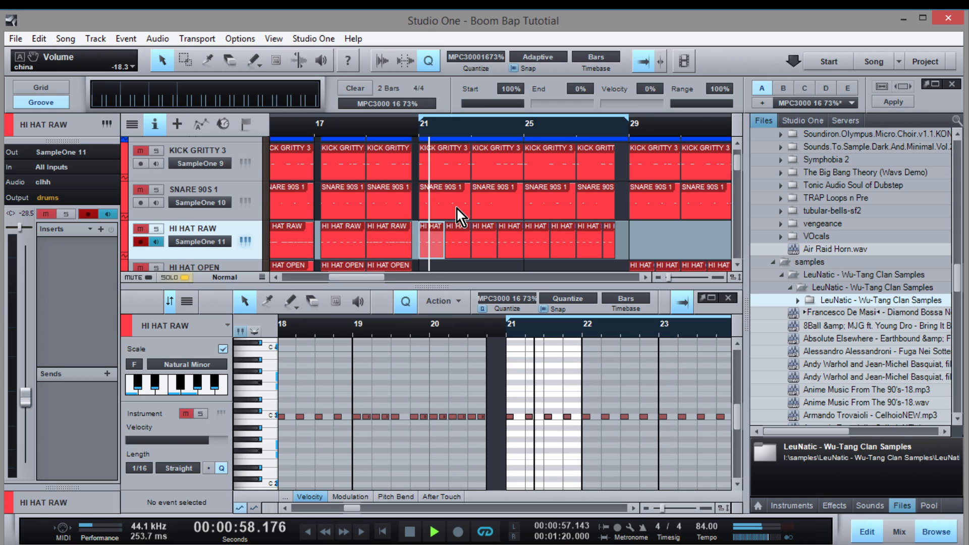
{"action": "left_click", "coordinate": [157, 229]}
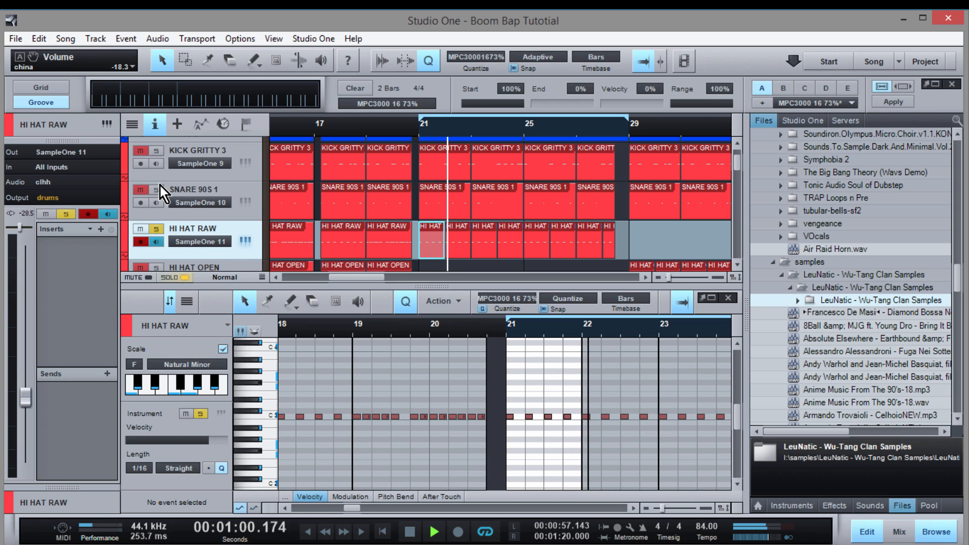
{"action": "left_click", "coordinate": [160, 185]}
{"action": "left_click", "coordinate": [157, 152]}
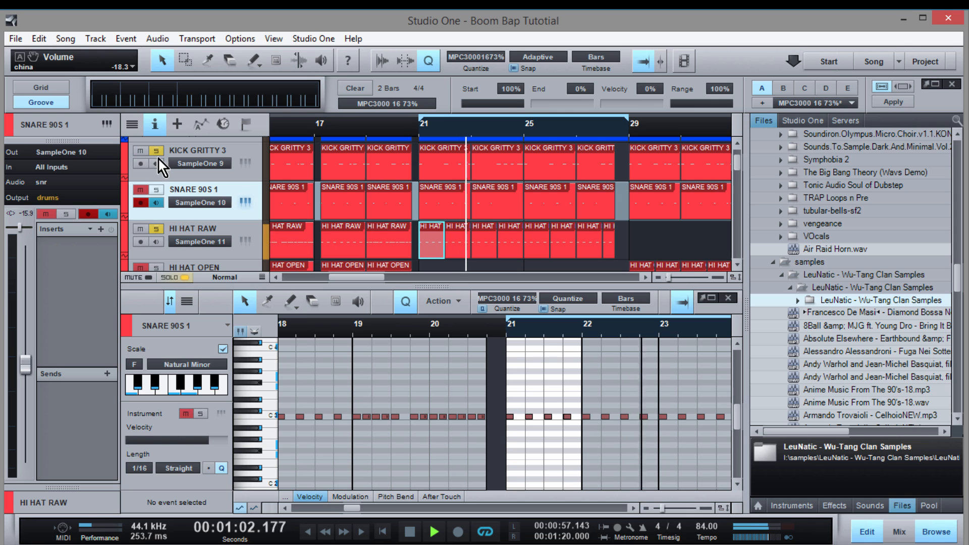
{"action": "left_click", "coordinate": [158, 191]}
{"action": "scroll", "coordinate": [183, 205], "scroll_direction": "up", "scroll_amount": 4}
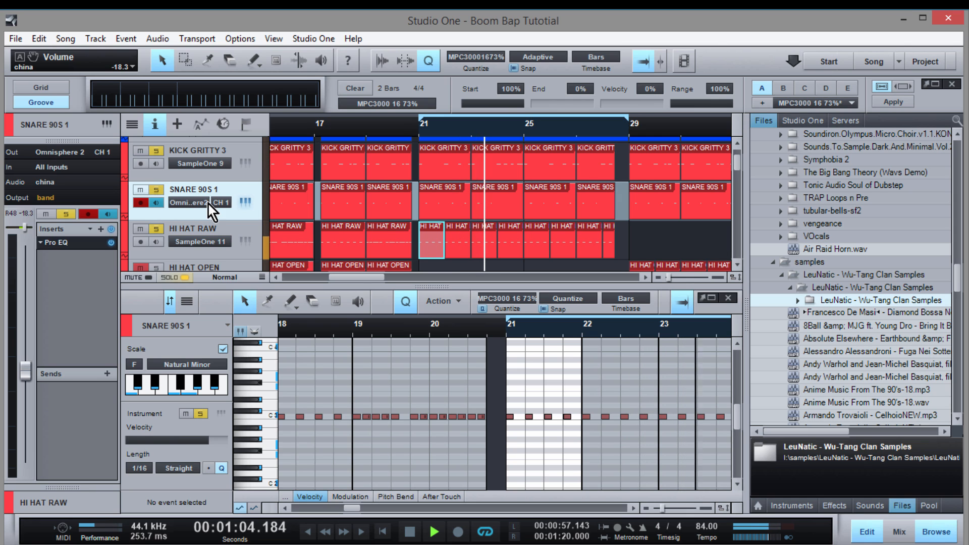
{"action": "scroll", "coordinate": [197, 205], "scroll_direction": "down", "scroll_amount": 5}
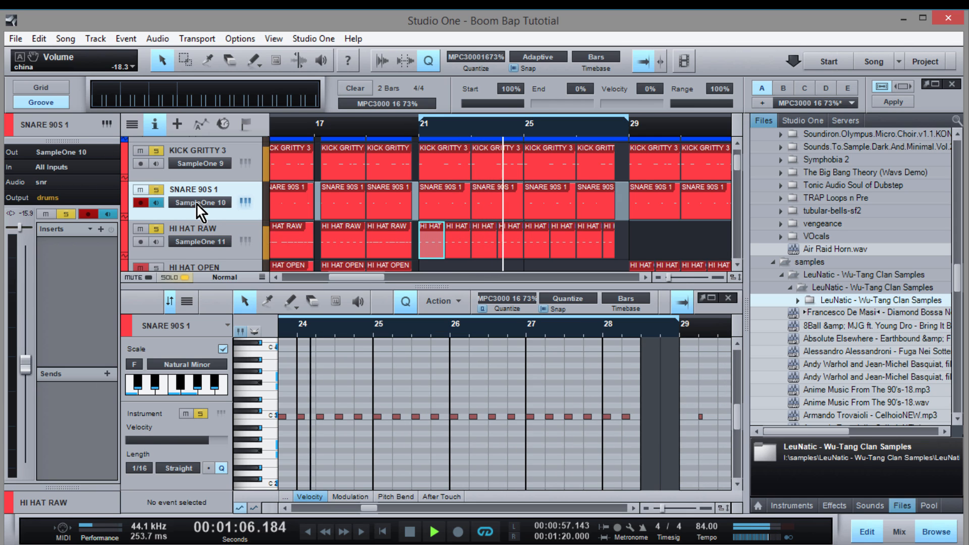
{"action": "scroll", "coordinate": [196, 205], "scroll_direction": "up", "scroll_amount": 1}
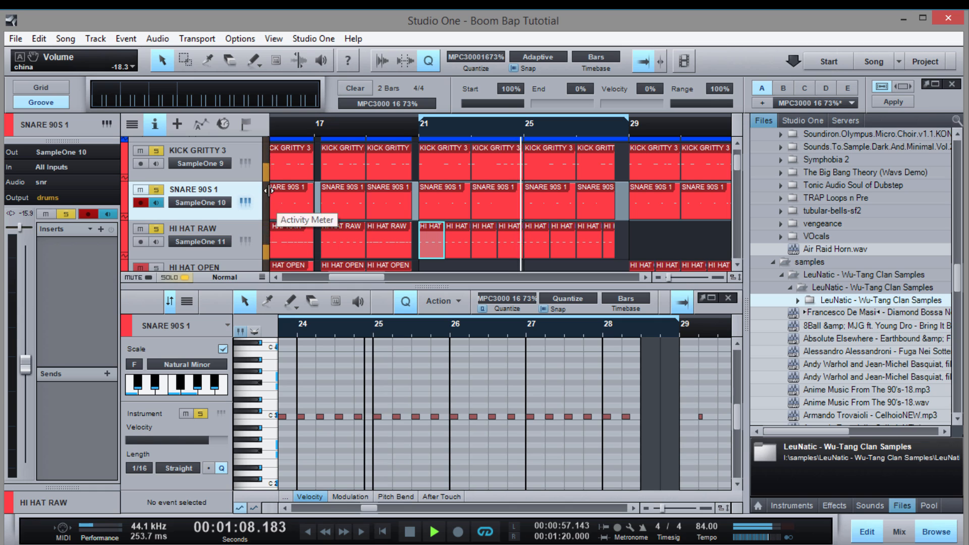
Solo the bass and BREAK ROLL 7 tracks as well while the loop plays
{"action": "left_click", "coordinate": [240, 154]}
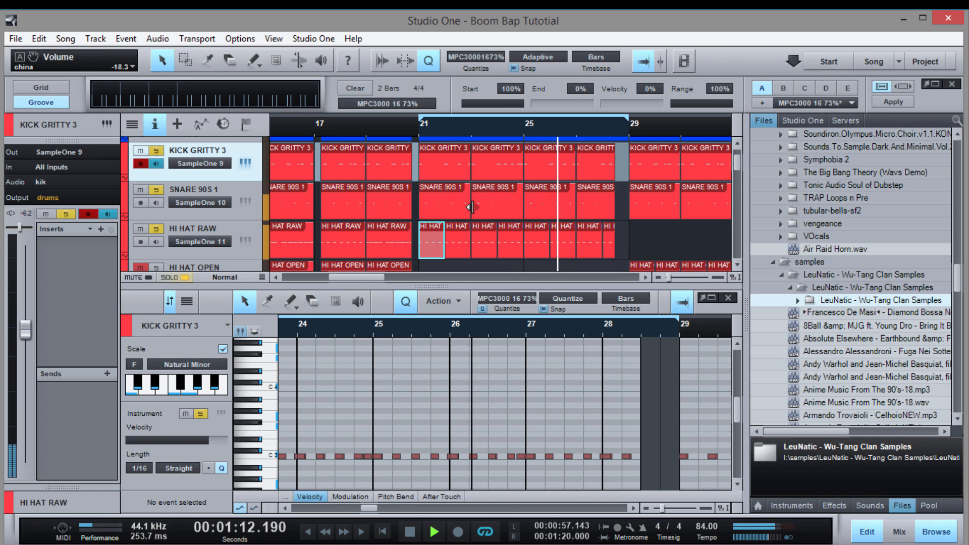
{"action": "scroll", "coordinate": [659, 243], "scroll_direction": "up", "scroll_amount": 1}
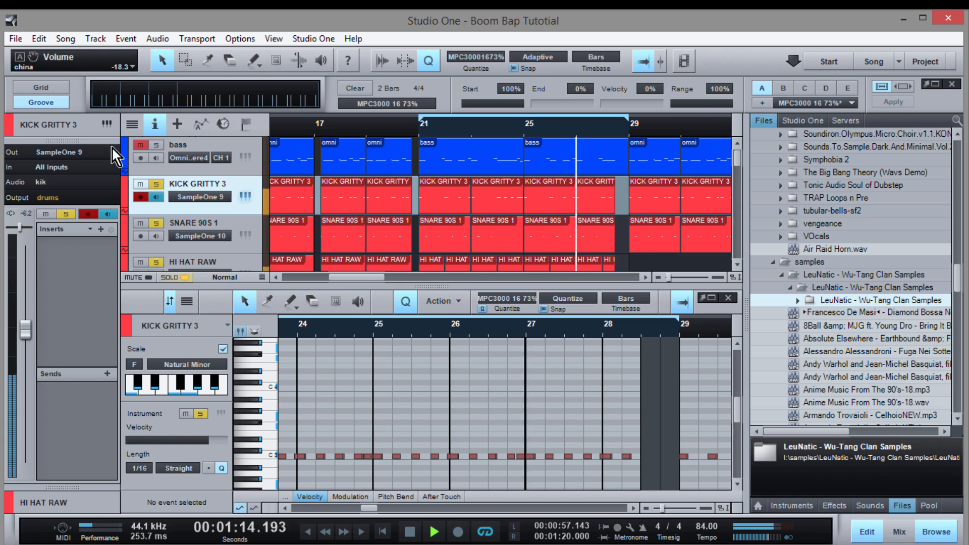
{"action": "left_click", "coordinate": [154, 145]}
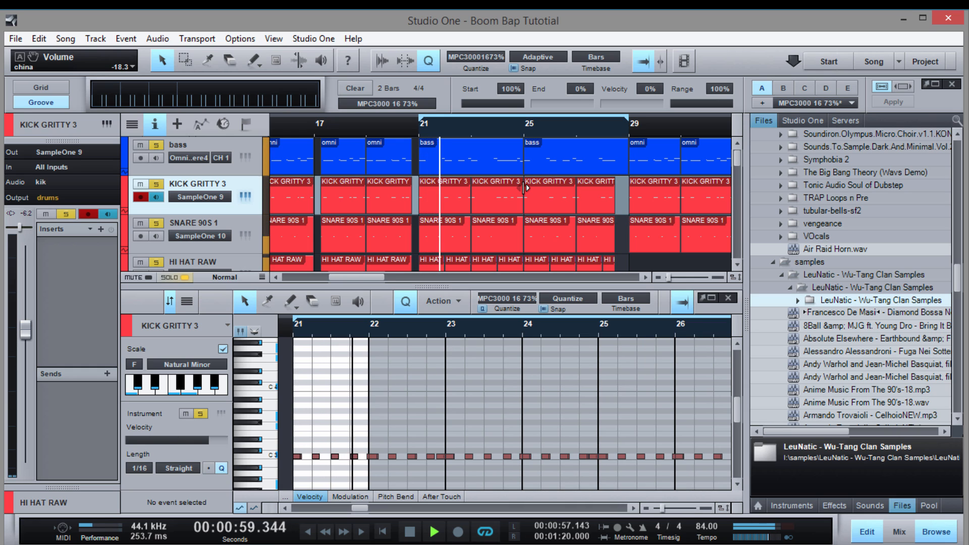
{"action": "scroll", "coordinate": [509, 202], "scroll_direction": "down", "scroll_amount": 5}
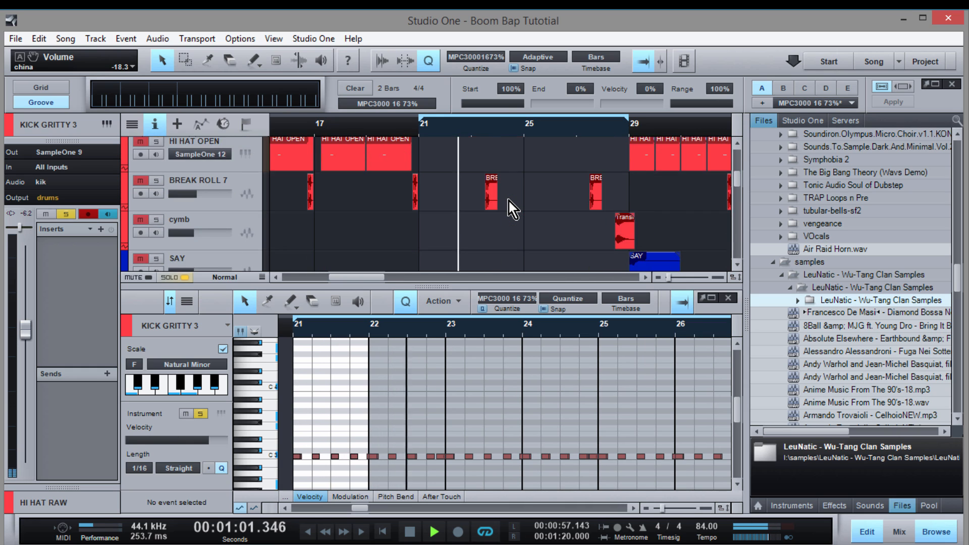
{"action": "left_click", "coordinate": [140, 146]}
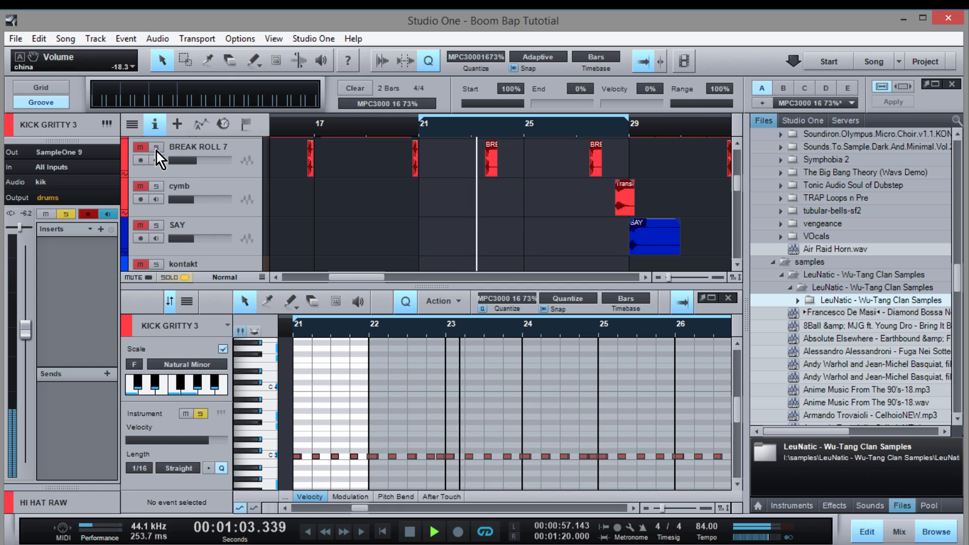
{"action": "left_click", "coordinate": [156, 147]}
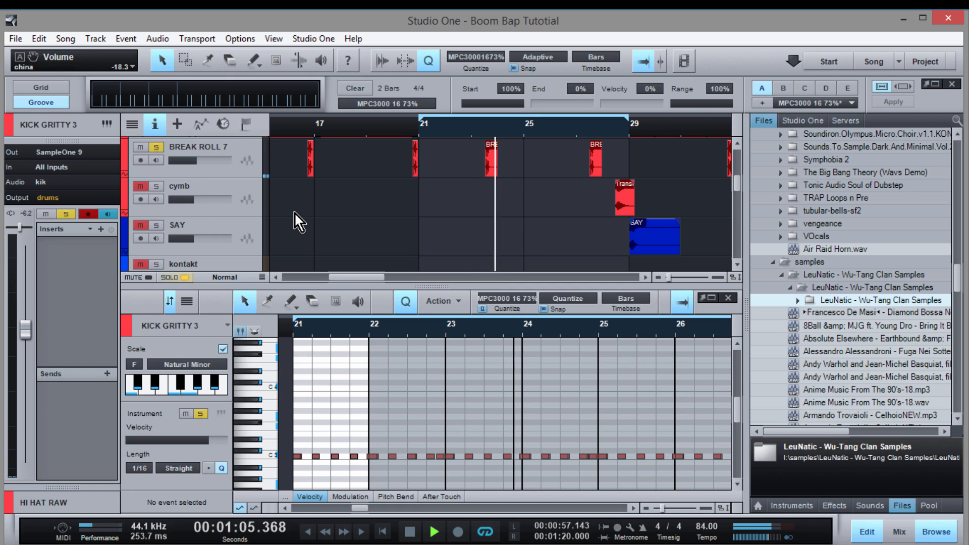
Add a send to the plate effect channel on the BREAK ROLL 7 track
{"action": "left_click", "coordinate": [214, 147]}
{"action": "left_click", "coordinate": [107, 353]}
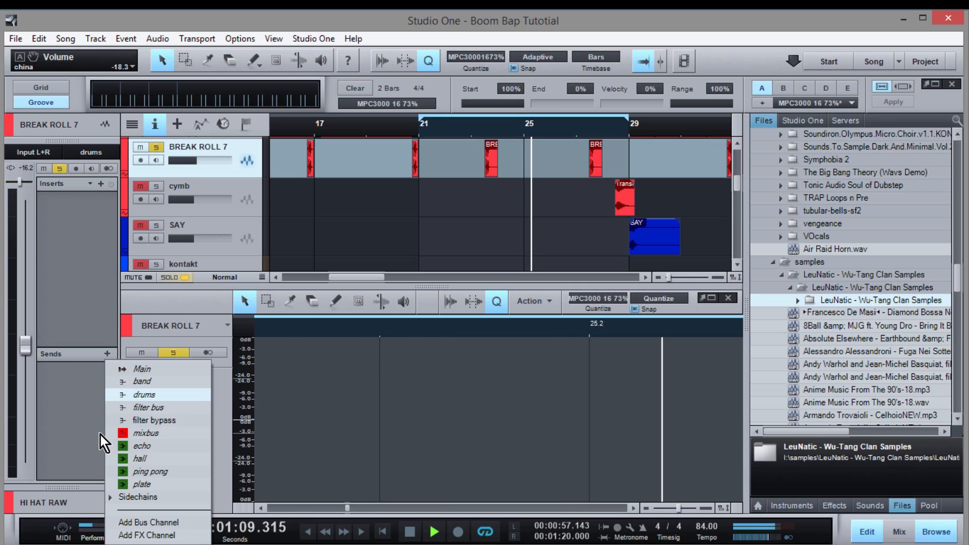
{"action": "left_click", "coordinate": [159, 480]}
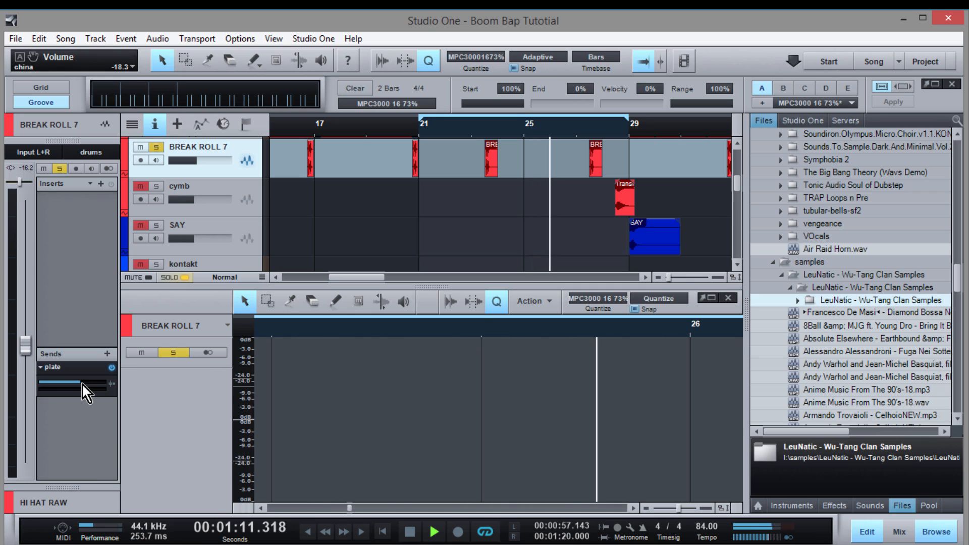
Lower the plate send level on the BREAK ROLL 7 track to -16.5 and stop playback
{"action": "left_click_drag", "start_coordinate": [81, 385], "coordinate": [68, 389]}
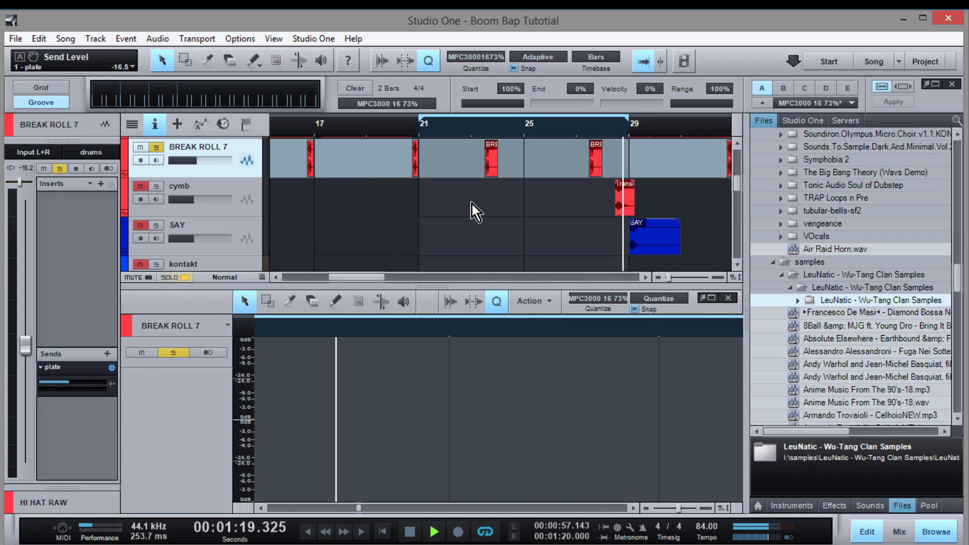
{"action": "key", "text": "space"}
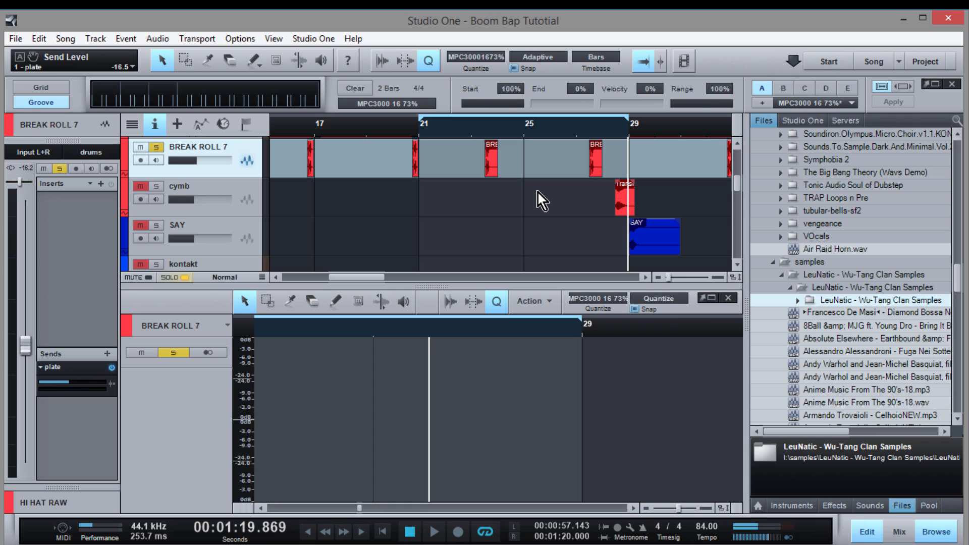
Check the drum dropout before bar 29 and add the cymb track to the solo
{"action": "scroll", "coordinate": [628, 180], "scroll_direction": "up", "scroll_amount": 5}
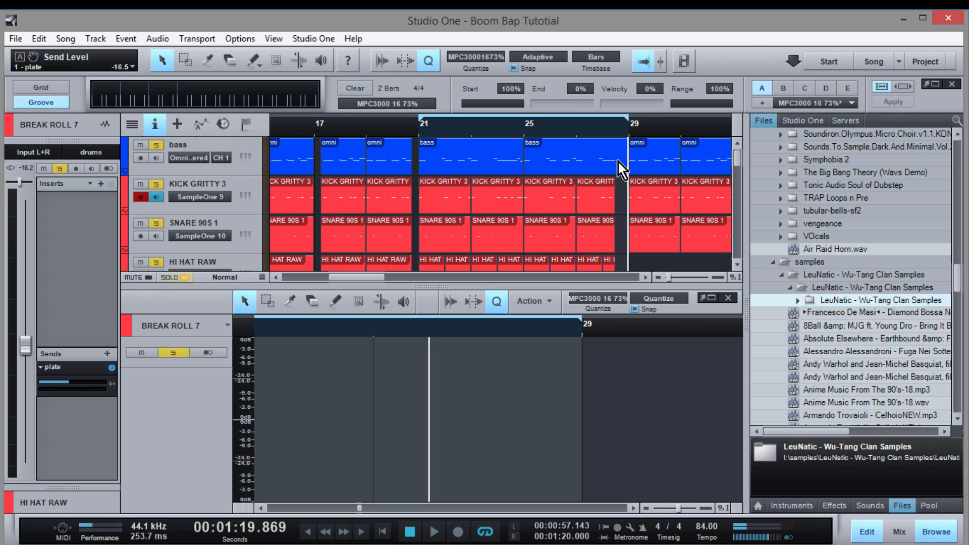
{"action": "scroll", "coordinate": [621, 135], "scroll_direction": "up", "scroll_amount": 5}
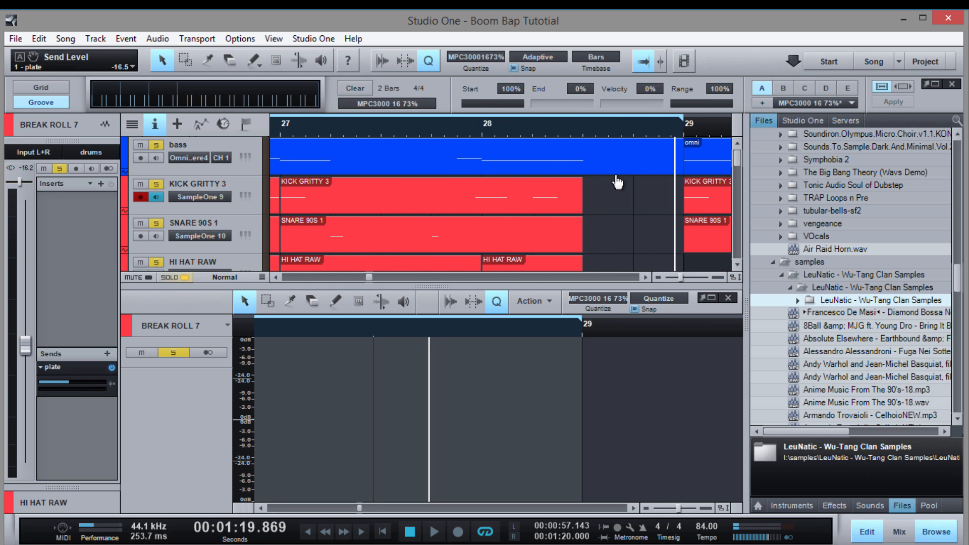
{"action": "scroll", "coordinate": [592, 162], "scroll_direction": "down", "scroll_amount": 5}
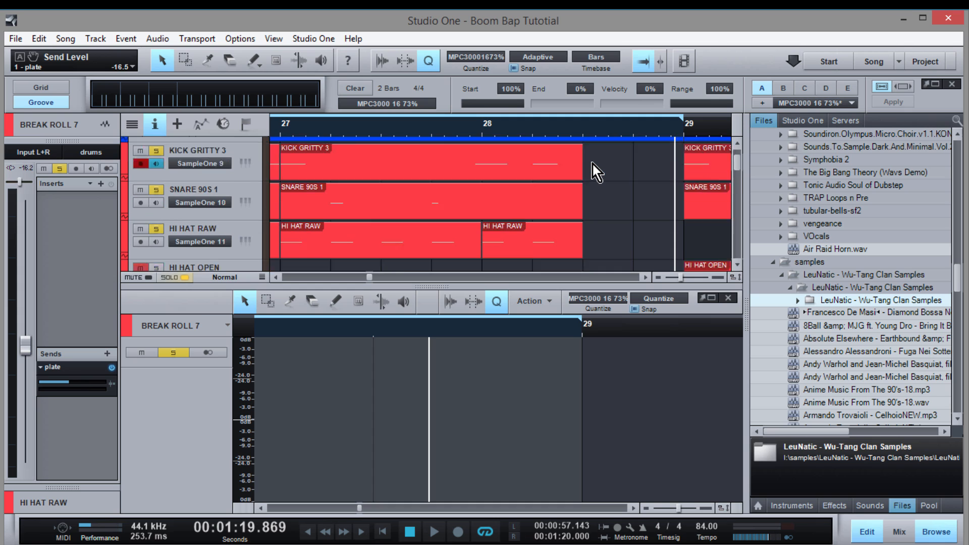
{"action": "scroll", "coordinate": [591, 187], "scroll_direction": "up", "scroll_amount": 1}
{"action": "scroll", "coordinate": [590, 212], "scroll_direction": "down", "scroll_amount": 1}
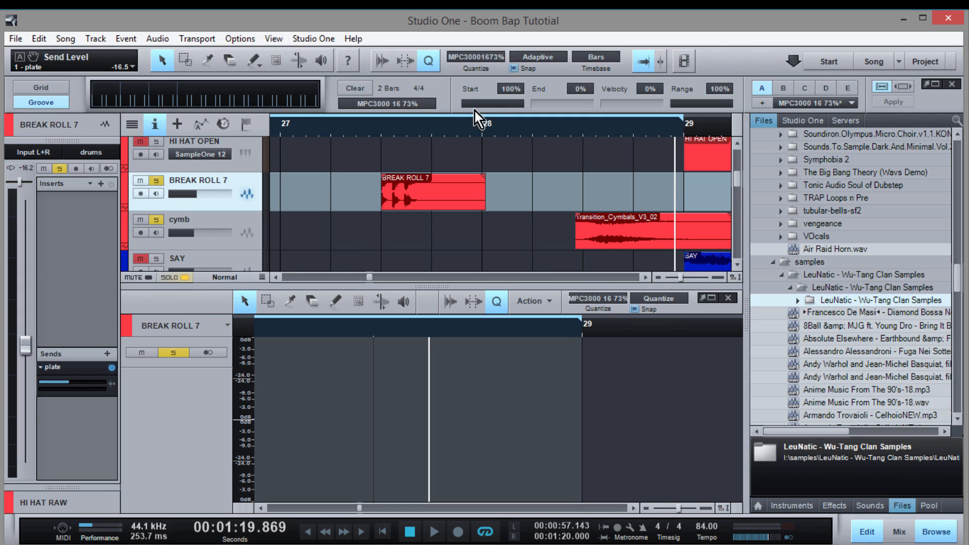
{"action": "left_click_drag", "start_coordinate": [503, 129], "coordinate": [522, 137]}
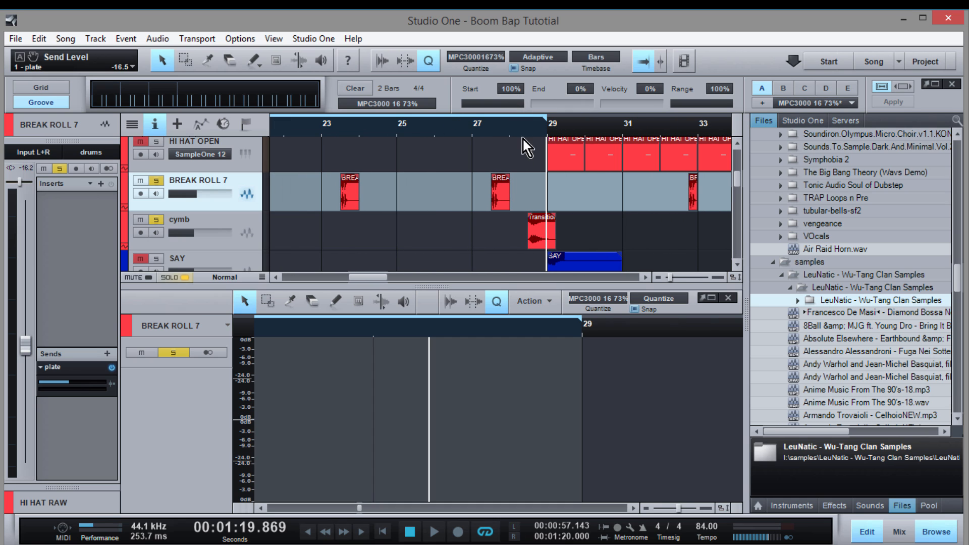
{"action": "left_click", "coordinate": [498, 129]}
{"action": "key", "text": "space"}
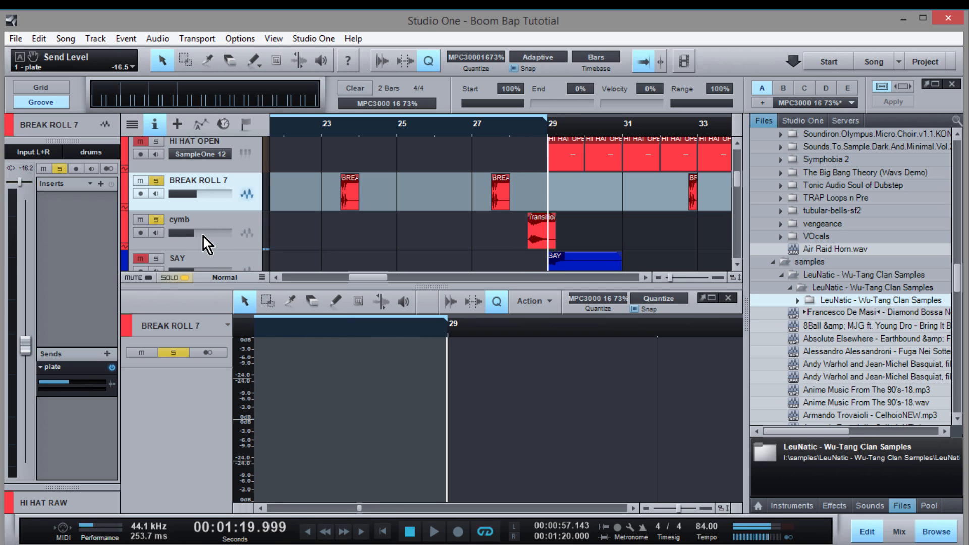
Play the transition into bar 29 and set the cymb track's volume to -12.0
{"action": "scroll", "coordinate": [204, 238], "scroll_direction": "up", "scroll_amount": 3}
{"action": "left_click", "coordinate": [521, 136]}
{"action": "key", "text": "space"}
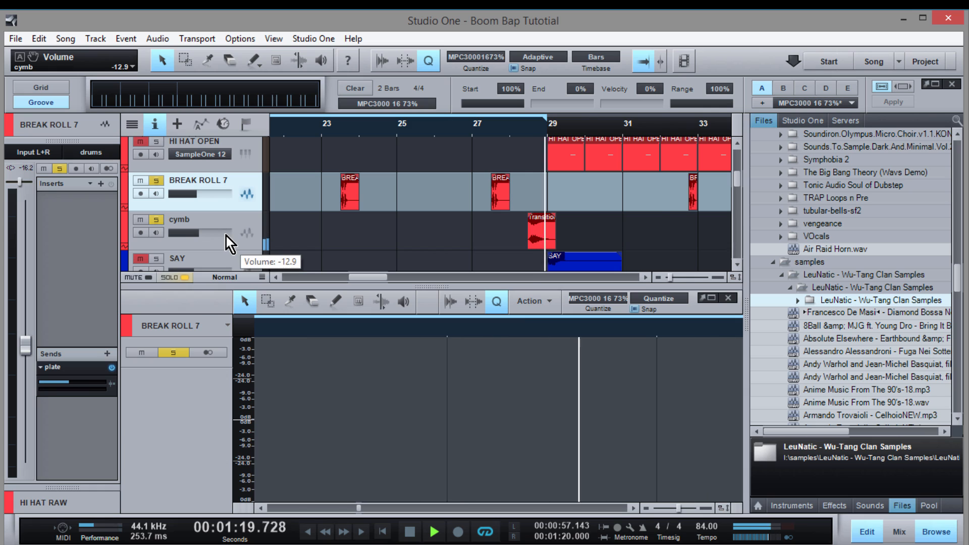
{"action": "scroll", "coordinate": [227, 237], "scroll_direction": "up", "scroll_amount": 1}
{"action": "key", "text": "space"}
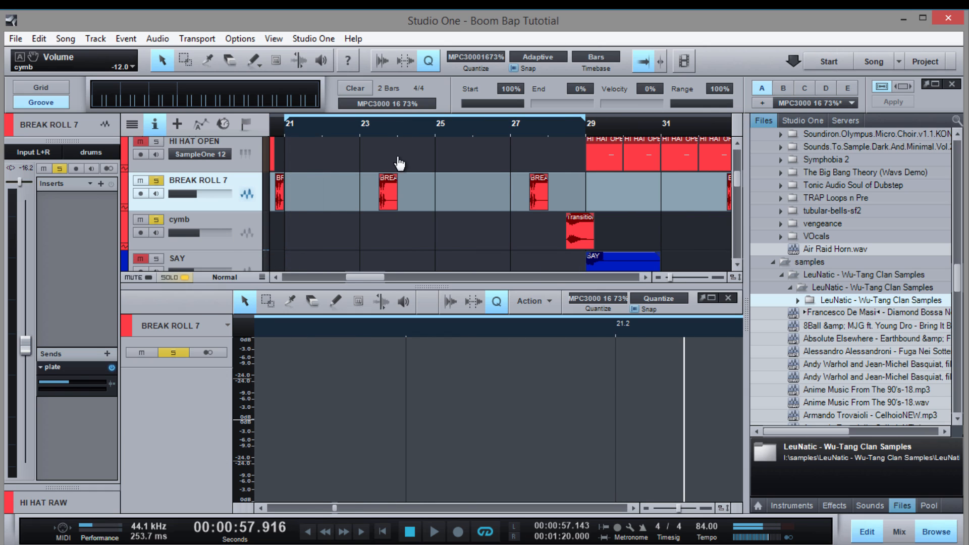
Set the loop range to run from bar 5 to bar 21
{"action": "left_click_drag", "start_coordinate": [425, 128], "coordinate": [305, 194]}
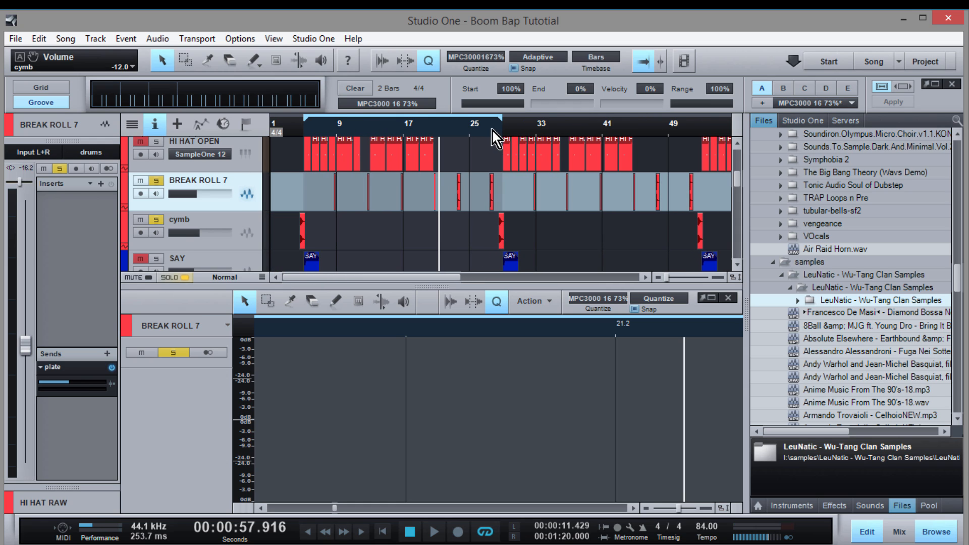
{"action": "left_click_drag", "start_coordinate": [500, 131], "coordinate": [434, 151]}
{"action": "scroll", "coordinate": [323, 207], "scroll_direction": "down", "scroll_amount": 5}
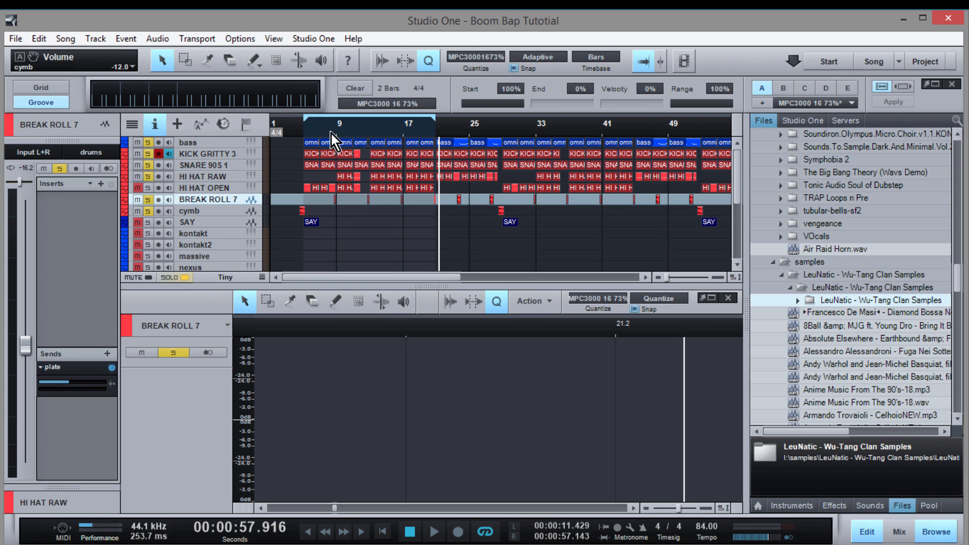
Close the audio editor and frame the full track list from bar 5 onward in the arrangement
{"action": "left_click_drag", "start_coordinate": [330, 131], "coordinate": [324, 171]}
{"action": "scroll", "coordinate": [334, 220], "scroll_direction": "up", "scroll_amount": 5}
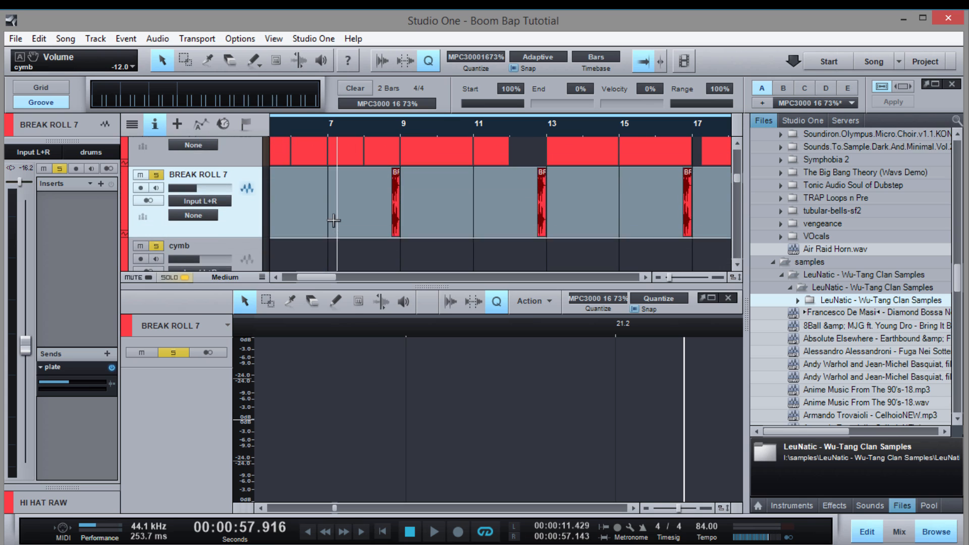
{"action": "scroll", "coordinate": [380, 219], "scroll_direction": "up", "scroll_amount": 2}
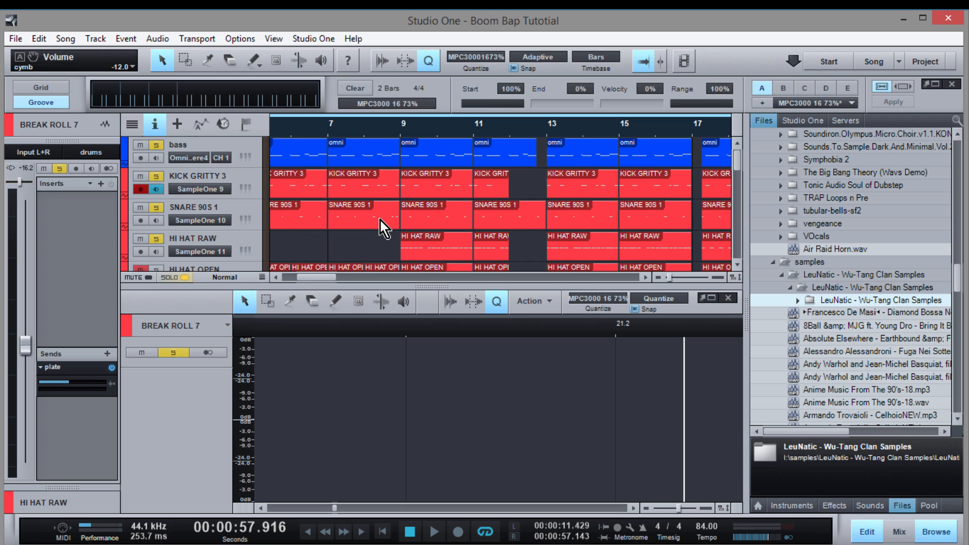
{"action": "mouse_move", "coordinate": [331, 279]}
{"action": "left_mouse_down"}
{"action": "mouse_move", "coordinate": [291, 278]}
{"action": "mouse_move", "coordinate": [329, 275]}
{"action": "left_mouse_up"}
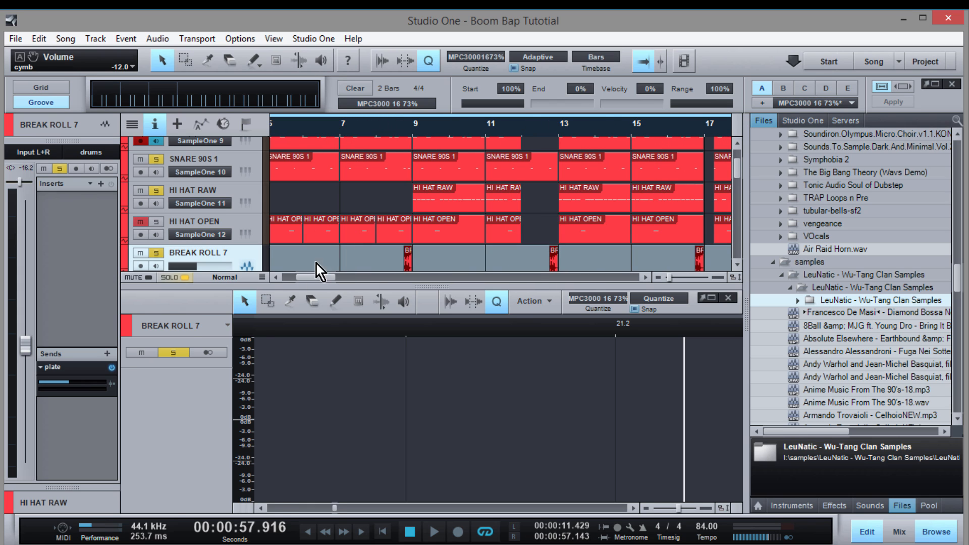
{"action": "key", "text": "F2"}
{"action": "scroll", "coordinate": [333, 263], "scroll_direction": "up", "scroll_amount": 3}
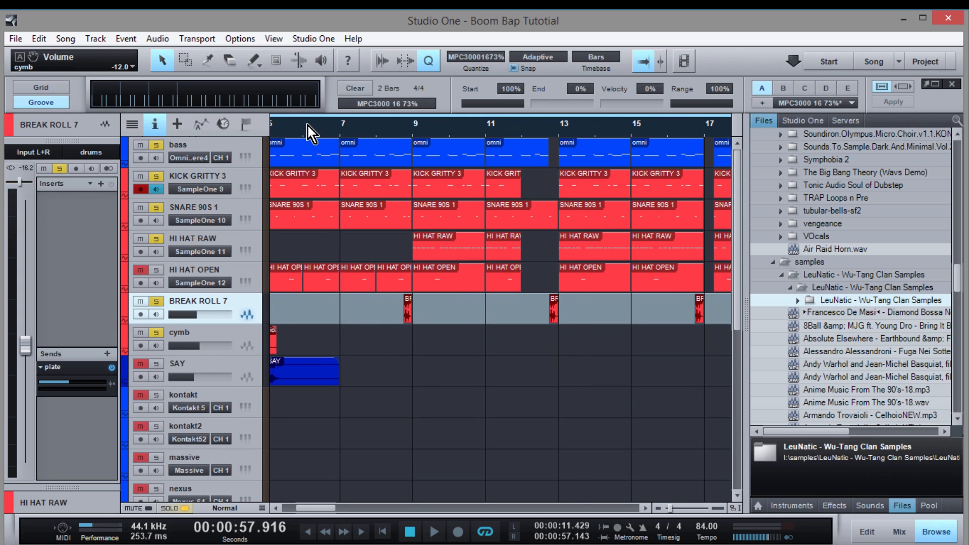
{"action": "left_click_drag", "start_coordinate": [308, 127], "coordinate": [308, 129]}
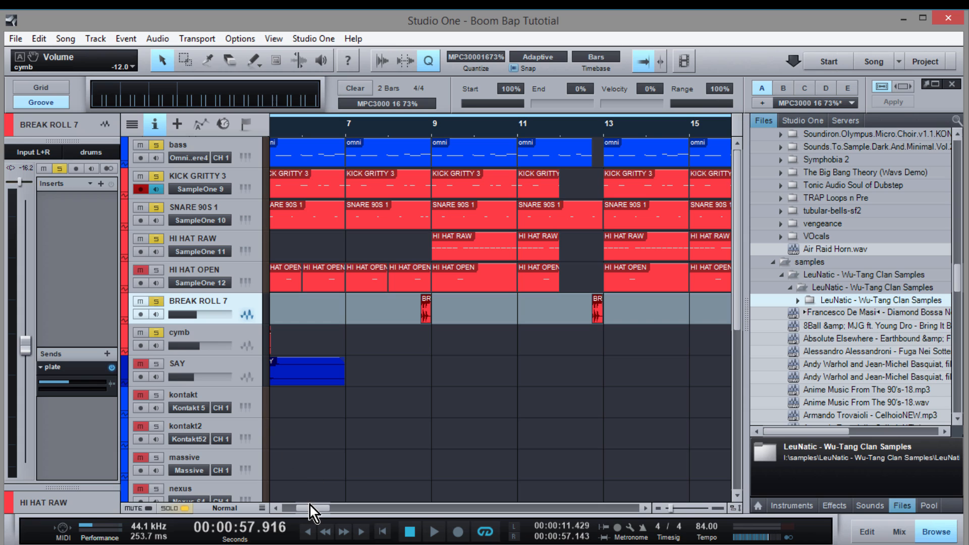
{"action": "left_click_drag", "start_coordinate": [310, 506], "coordinate": [309, 519]}
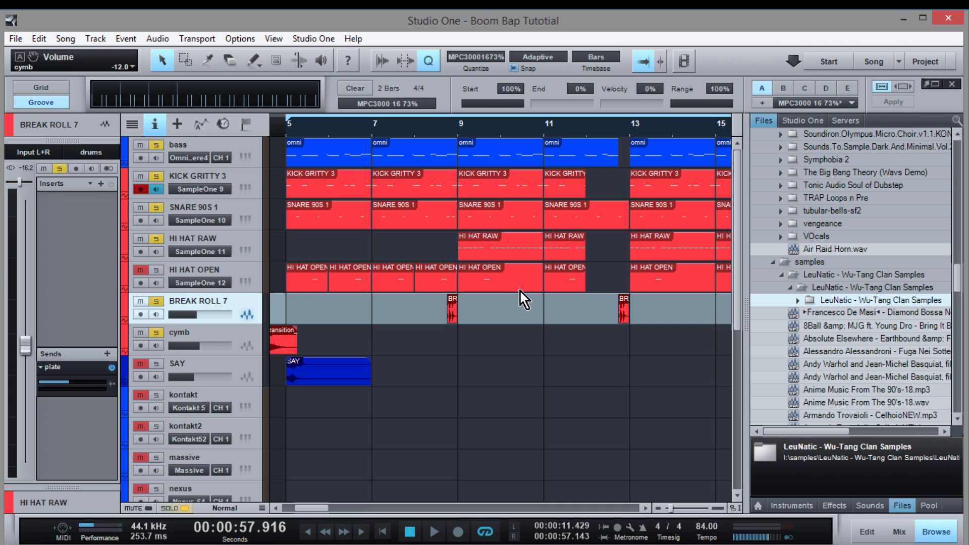
Play the section from bar 5 and add the HI HAT OPEN track to the solo
{"action": "left_click", "coordinate": [285, 133]}
{"action": "scroll", "coordinate": [348, 225], "scroll_direction": "down", "scroll_amount": 5}
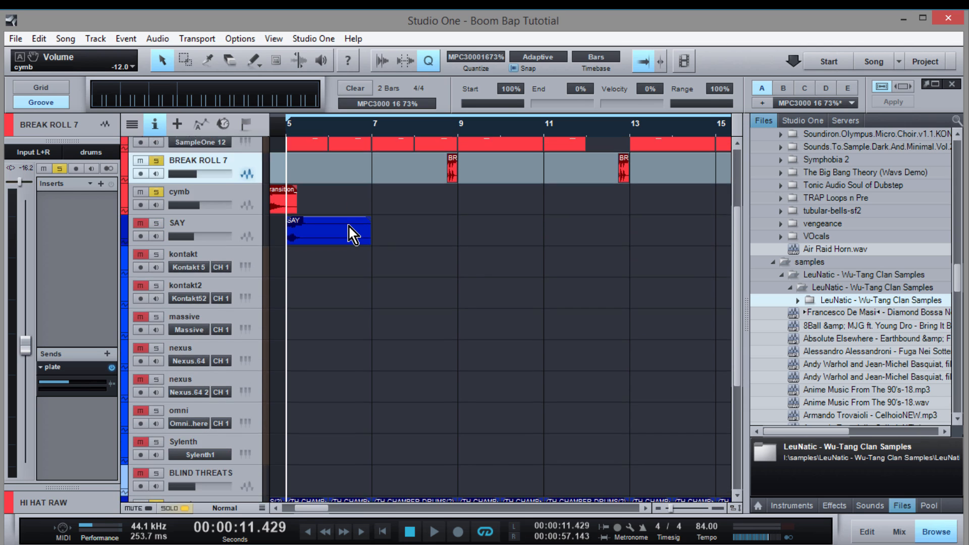
{"action": "scroll", "coordinate": [348, 225], "scroll_direction": "up", "scroll_amount": 5}
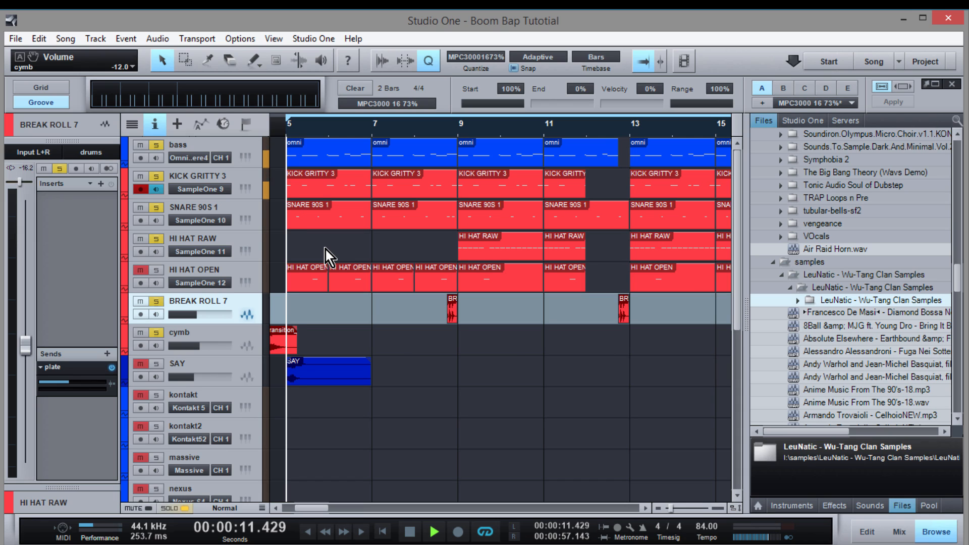
{"action": "key", "text": "space"}
{"action": "left_click", "coordinate": [157, 271]}
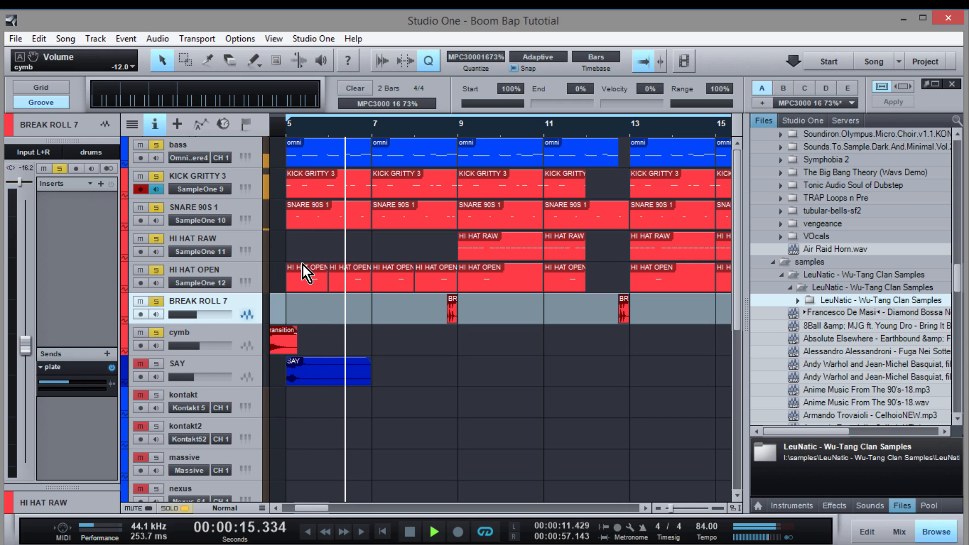
{"action": "key", "text": "space"}
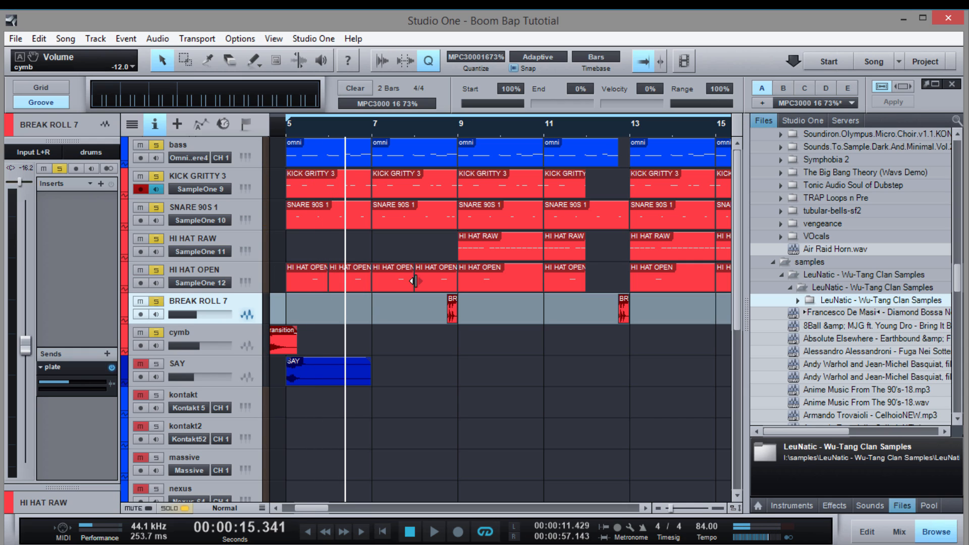
Replay from bar 5 and set the clhh channel's volume to -21.8 in the mixer
{"action": "left_click", "coordinate": [285, 134]}
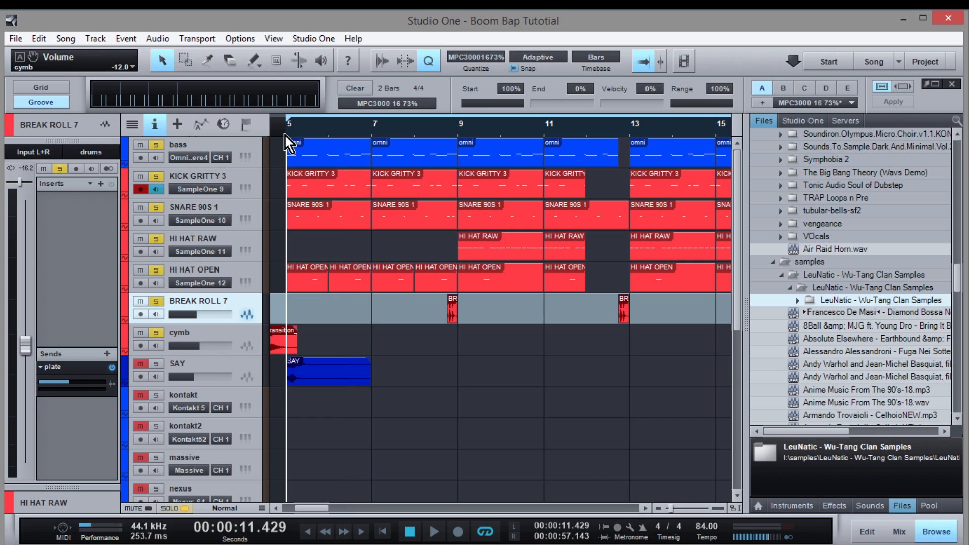
{"action": "key", "text": "space"}
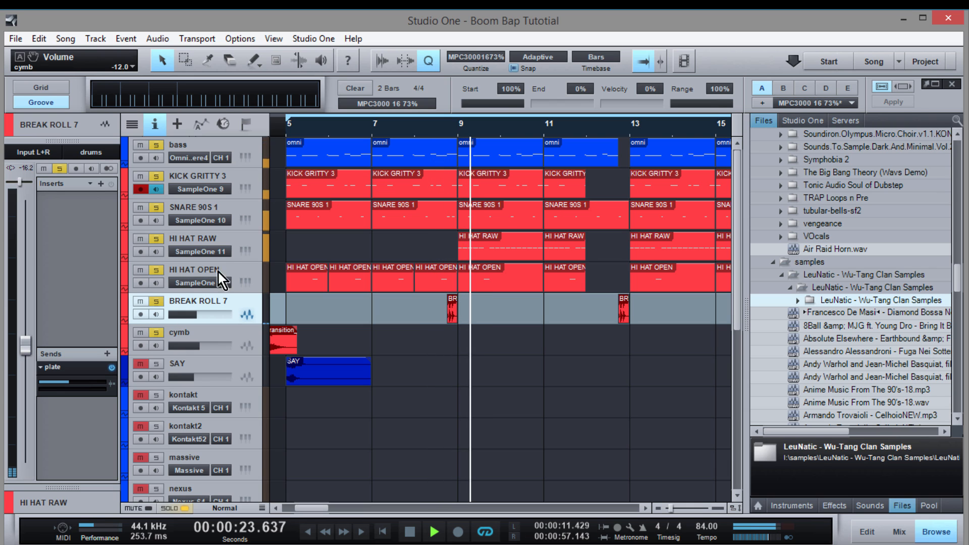
{"action": "key", "text": "F3"}
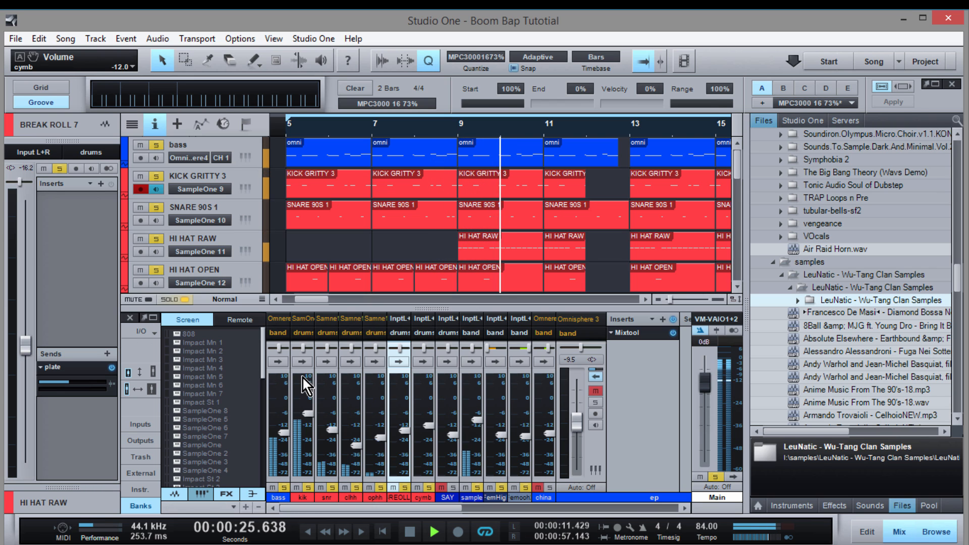
{"action": "scroll", "coordinate": [356, 445], "scroll_direction": "up", "scroll_amount": 5}
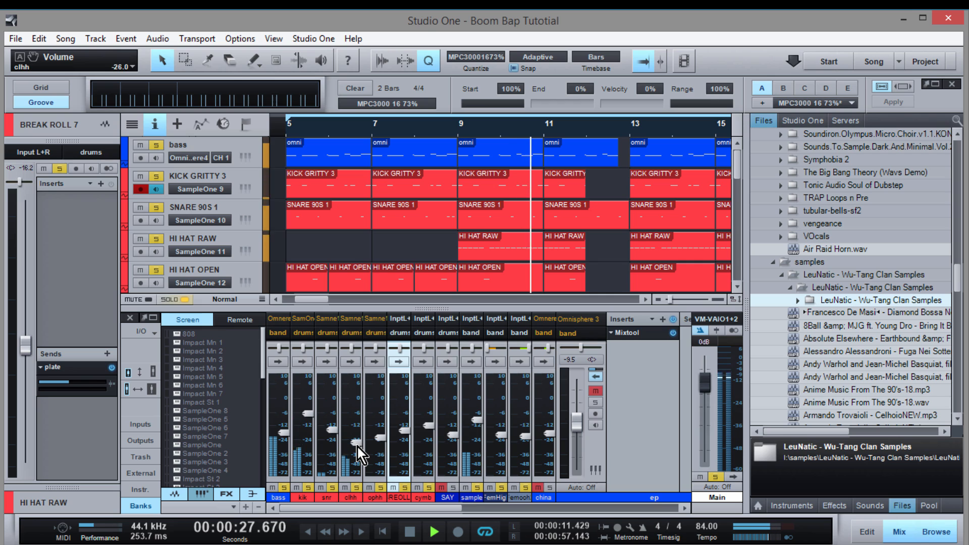
{"action": "key", "text": "space"}
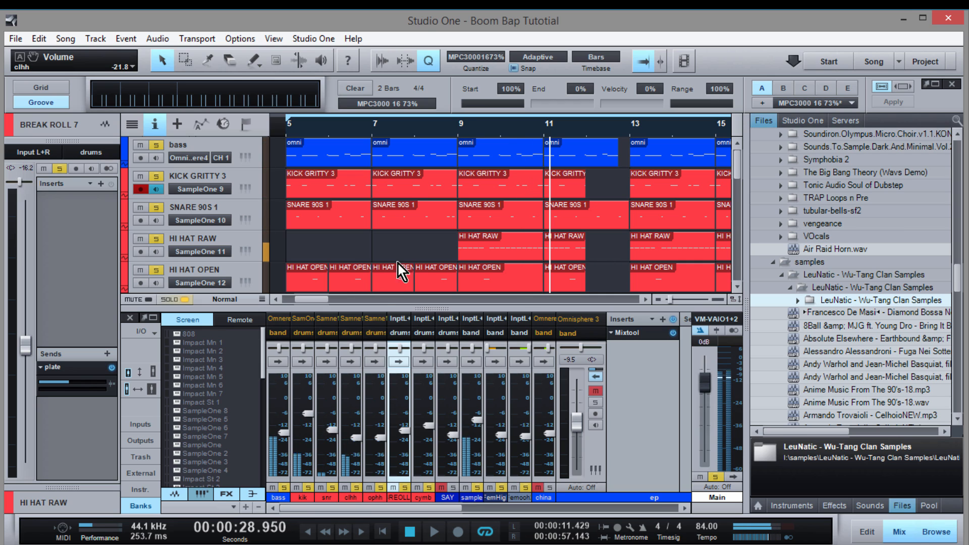
Place the playhead at bar 9 and examine the drum and bass dropouts and break rolls before bars 13 and 17
{"action": "left_click", "coordinate": [457, 133]}
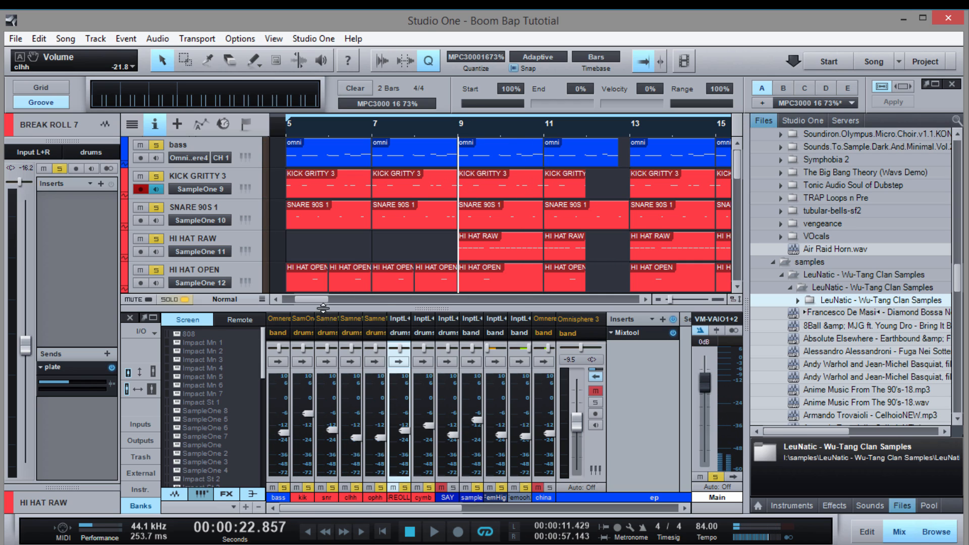
{"action": "left_click_drag", "start_coordinate": [320, 298], "coordinate": [331, 304]}
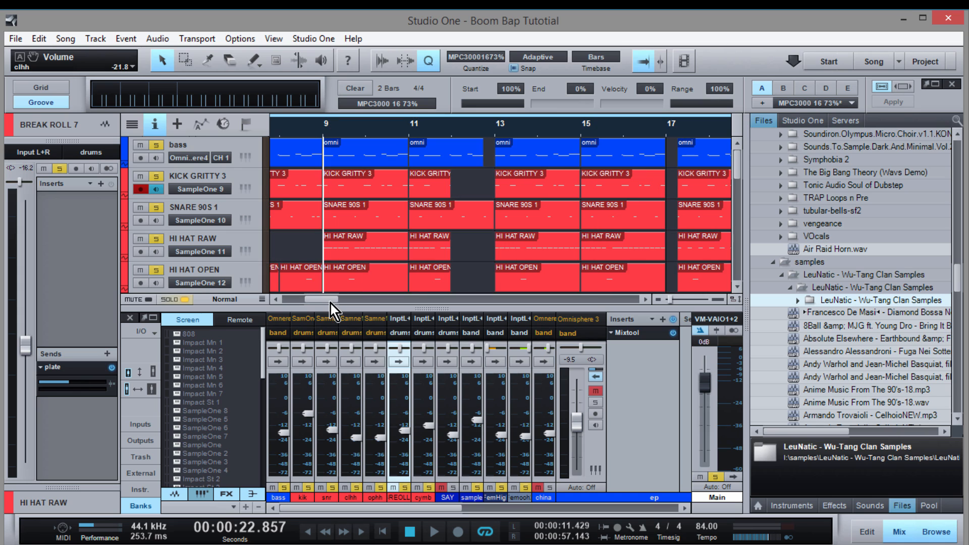
{"action": "scroll", "coordinate": [435, 193], "scroll_direction": "down", "scroll_amount": 1}
{"action": "scroll", "coordinate": [462, 210], "scroll_direction": "down", "scroll_amount": 3}
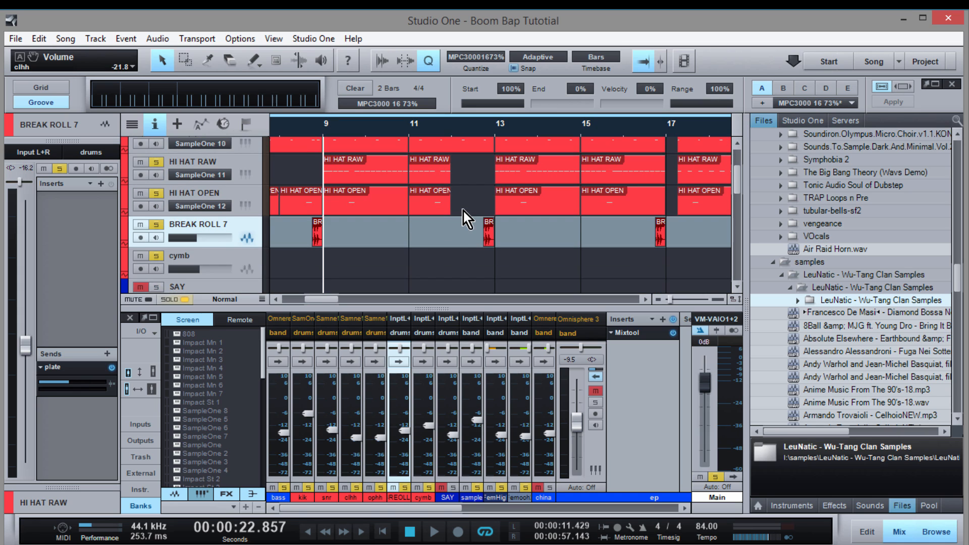
{"action": "scroll", "coordinate": [463, 211], "scroll_direction": "up", "scroll_amount": 4}
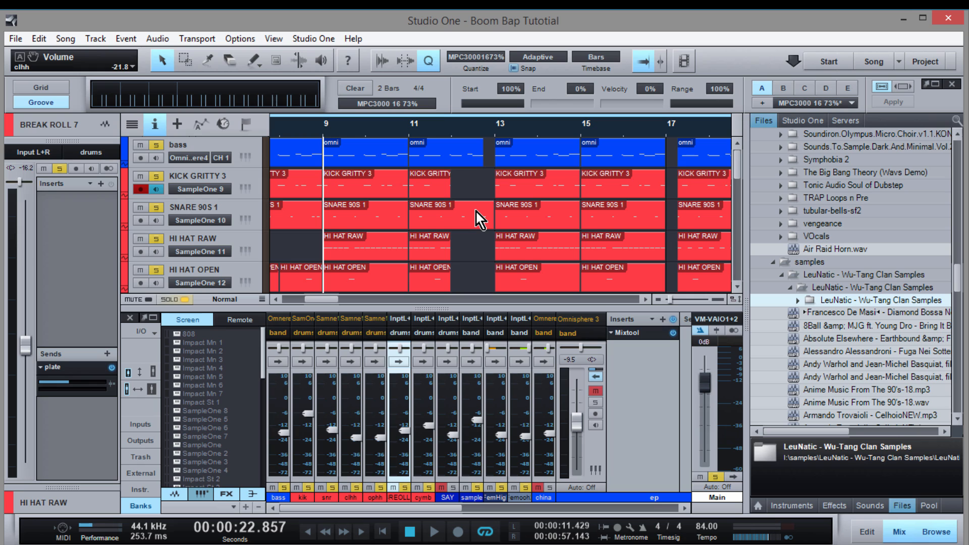
{"action": "scroll", "coordinate": [476, 216], "scroll_direction": "down", "scroll_amount": 1}
{"action": "scroll", "coordinate": [465, 196], "scroll_direction": "down", "scroll_amount": 3}
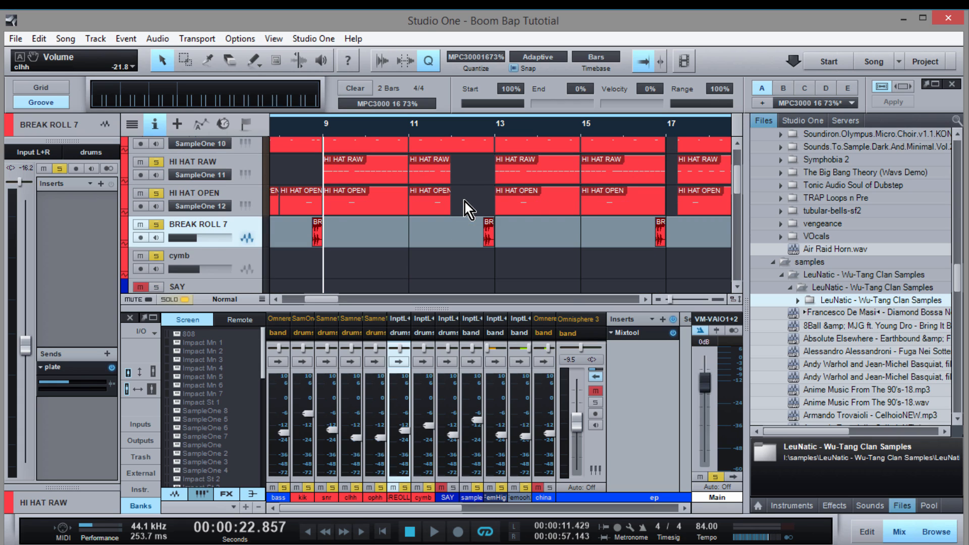
{"action": "scroll", "coordinate": [465, 207], "scroll_direction": "up", "scroll_amount": 3}
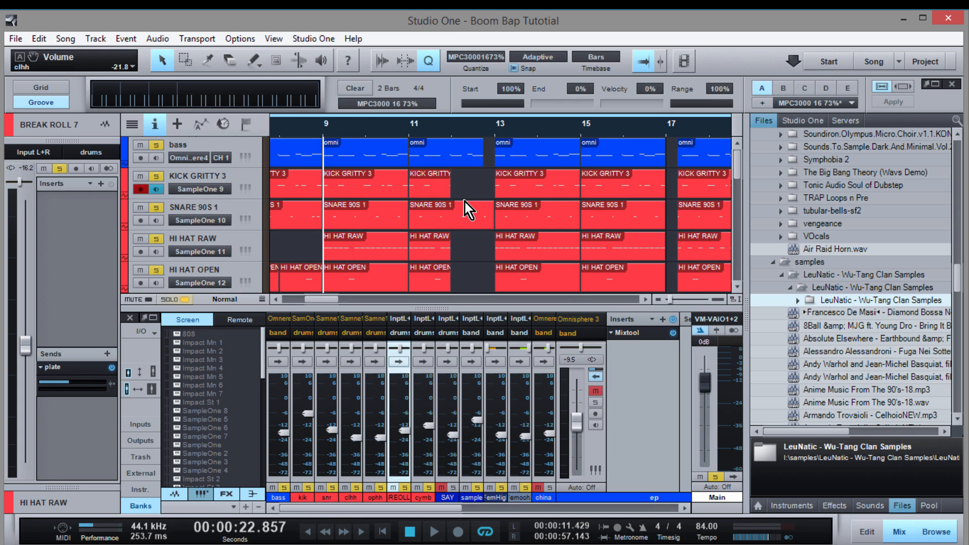
Shorten the SNARE 90S 1 clip at bar 11 so it ends with the bass clip just before bar 13
{"action": "left_click", "coordinate": [491, 213]}
{"action": "left_click_drag", "start_coordinate": [490, 213], "coordinate": [482, 213]}
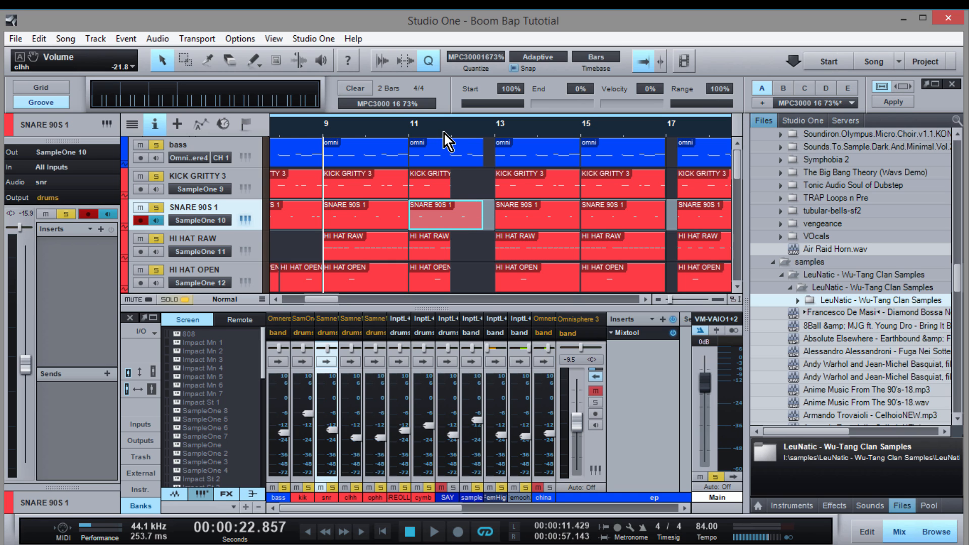
{"action": "mouse_move", "coordinate": [444, 135]}
{"action": "left_mouse_down"}
{"action": "mouse_move", "coordinate": [452, 165]}
{"action": "mouse_move", "coordinate": [457, 132]}
{"action": "left_mouse_up"}
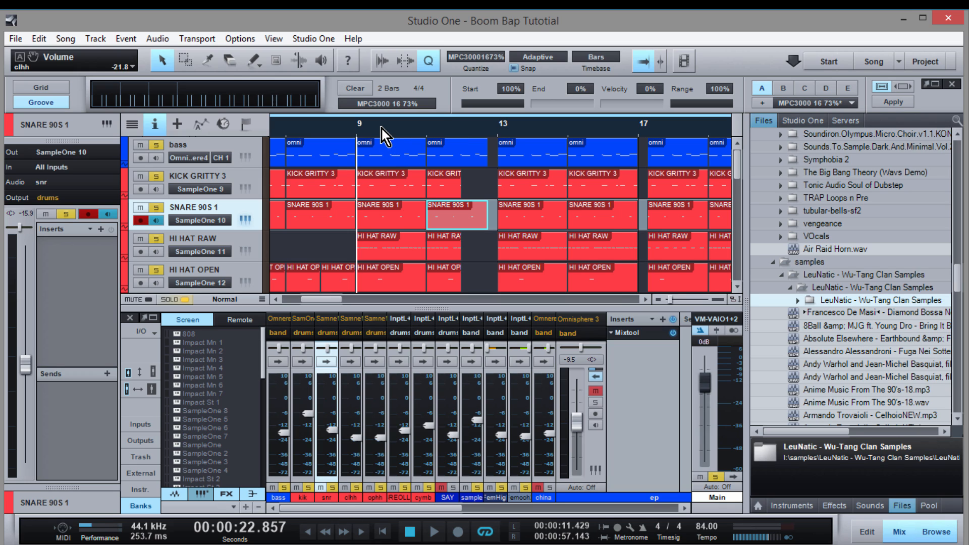
Save the song and play from bar 9 through the drum and bass dropout before bar 13
{"action": "key", "text": "ctrl+s"}
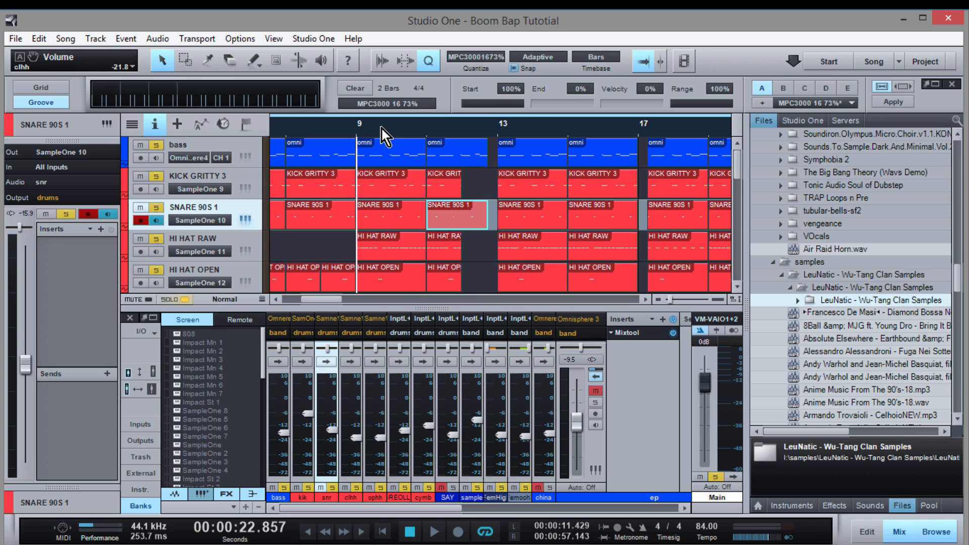
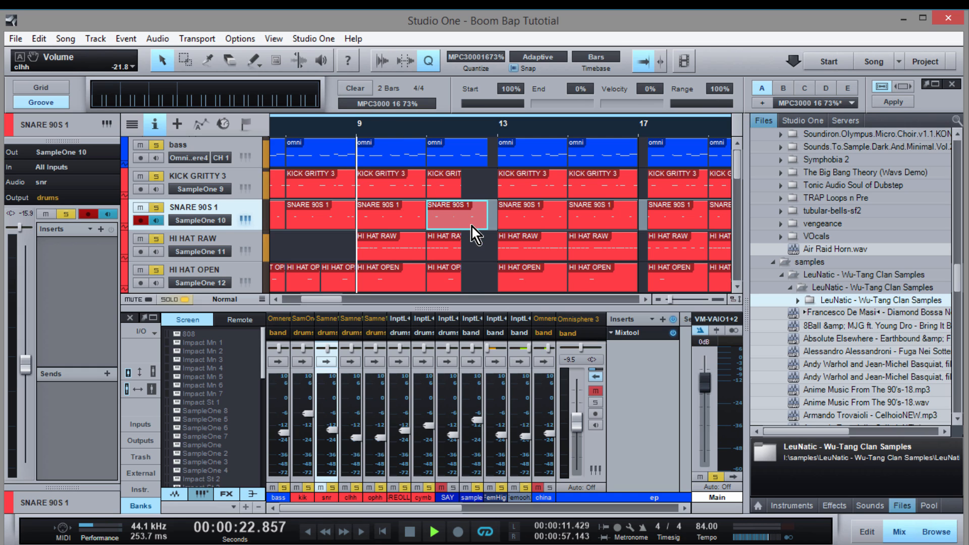
{"action": "key", "text": "space"}
{"action": "scroll", "coordinate": [545, 233], "scroll_direction": "down", "scroll_amount": 2}
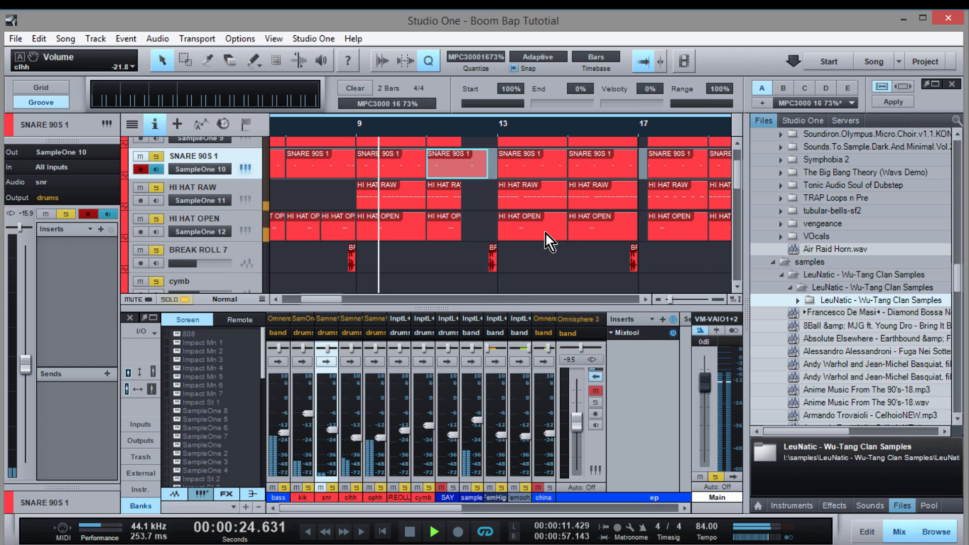
{"action": "scroll", "coordinate": [545, 232], "scroll_direction": "up", "scroll_amount": 1}
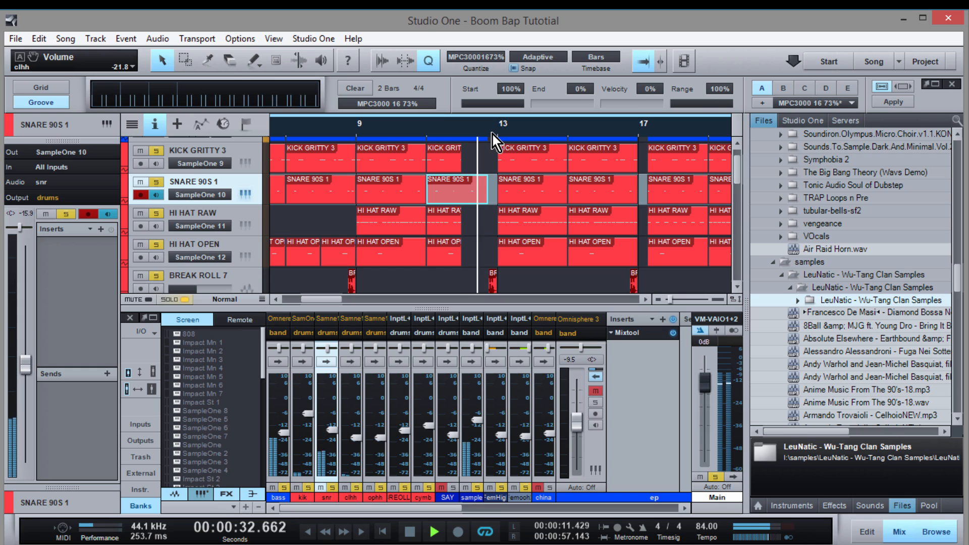
{"action": "key", "text": "space"}
Examine the bass, kick, snare, hi-hat and break roll clips from bar 13 to bar 25
{"action": "left_click", "coordinate": [644, 298]}
{"action": "left_click", "coordinate": [644, 298]}
{"action": "left_click", "coordinate": [645, 298]}
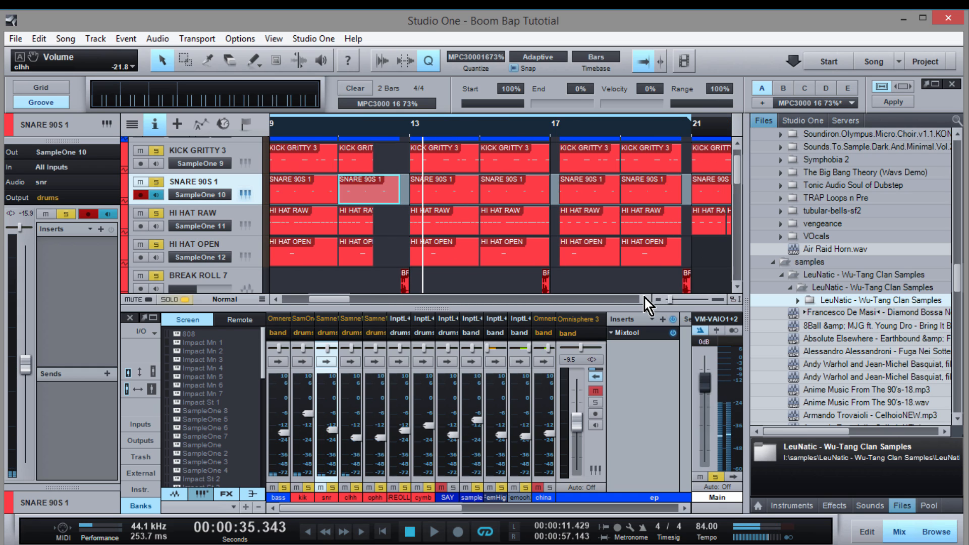
{"action": "left_click", "coordinate": [644, 298]}
{"action": "left_click", "coordinate": [645, 298]}
{"action": "left_click", "coordinate": [645, 298]}
{"action": "left_click", "coordinate": [645, 299]}
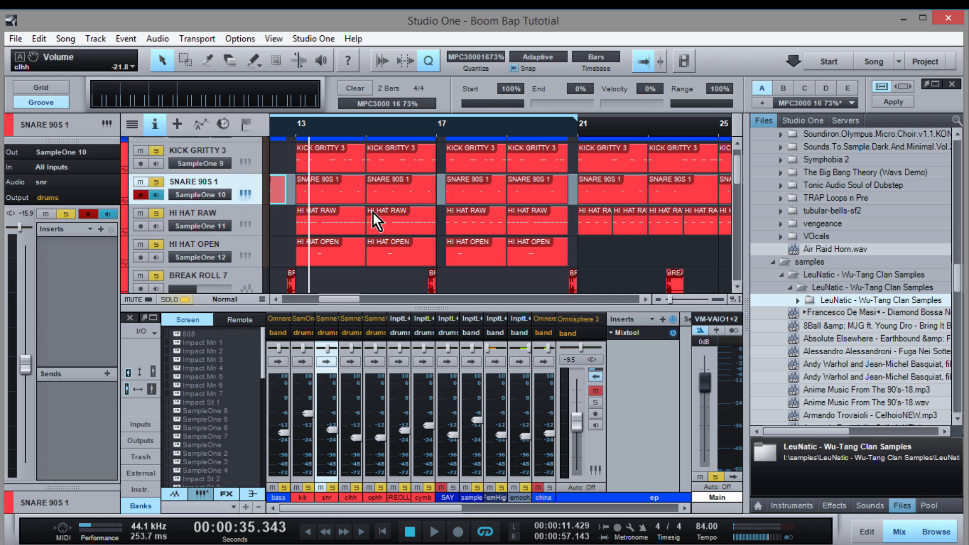
{"action": "scroll", "coordinate": [373, 211], "scroll_direction": "up", "scroll_amount": 3}
{"action": "scroll", "coordinate": [373, 211], "scroll_direction": "down", "scroll_amount": 2}
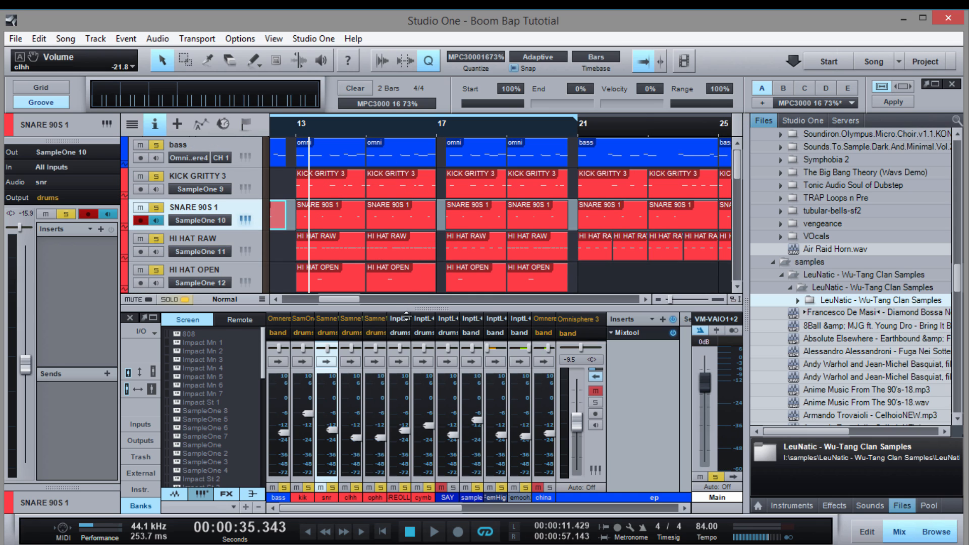
{"action": "scroll", "coordinate": [373, 207], "scroll_direction": "down", "scroll_amount": 3}
{"action": "scroll", "coordinate": [375, 217], "scroll_direction": "up", "scroll_amount": 2}
{"action": "scroll", "coordinate": [375, 217], "scroll_direction": "up", "scroll_amount": 2}
Play from bar 13 into the dropout at bar 17, hiding the mixer to show more tracks
{"action": "left_click", "coordinate": [296, 132]}
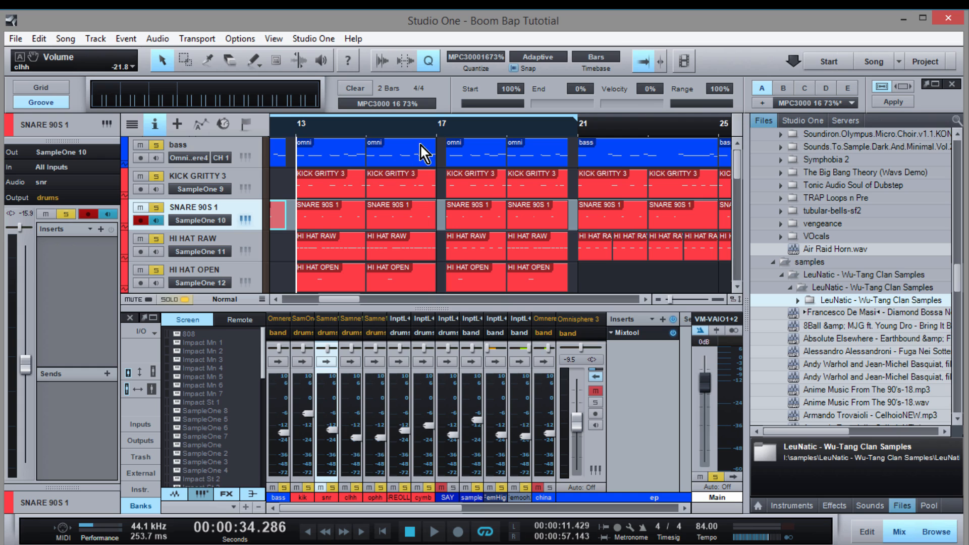
{"action": "key", "text": "space"}
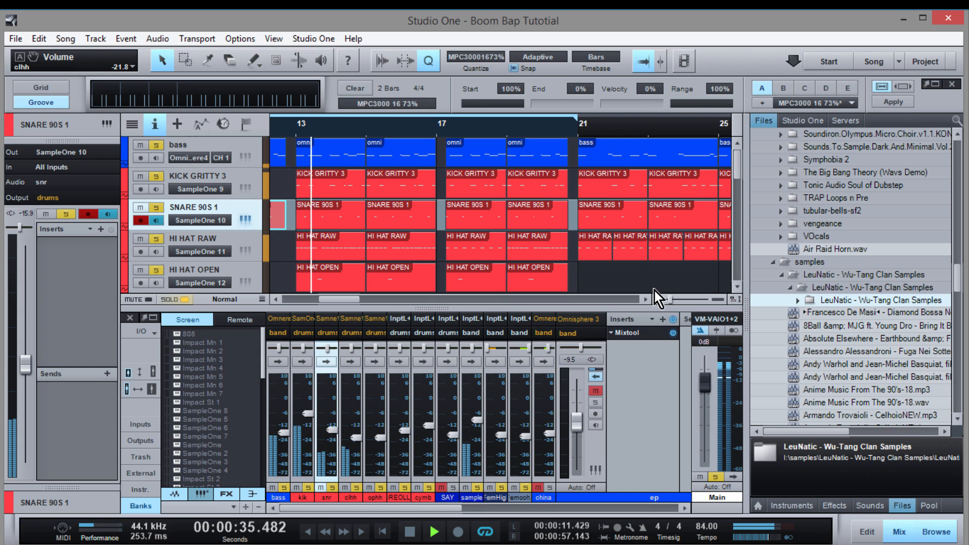
{"action": "scroll", "coordinate": [597, 183], "scroll_direction": "down", "scroll_amount": 1}
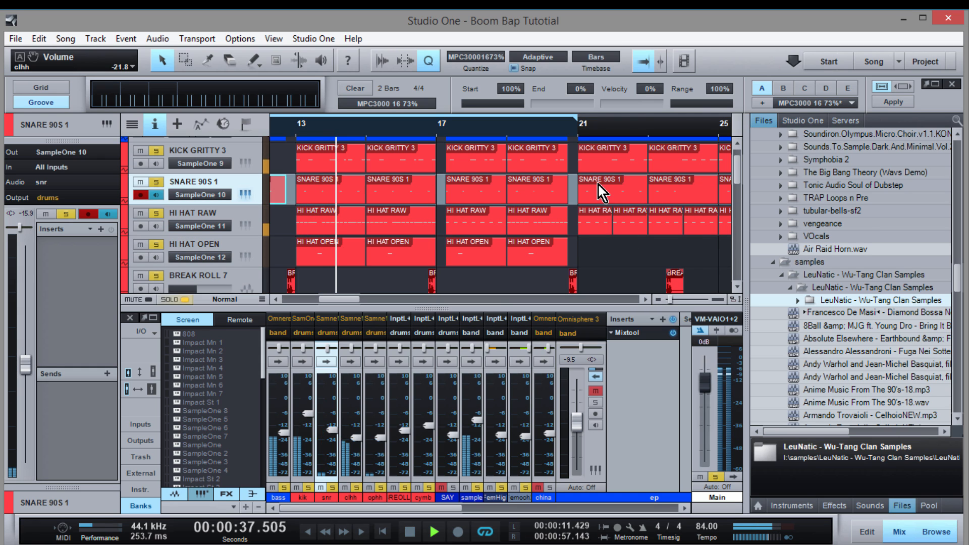
{"action": "scroll", "coordinate": [572, 166], "scroll_direction": "up", "scroll_amount": 1}
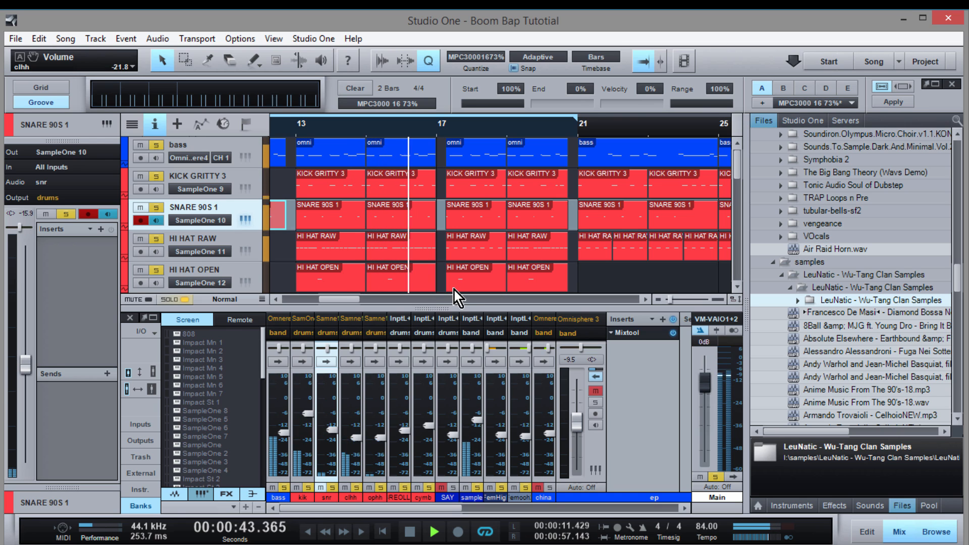
{"action": "key", "text": "F3"}
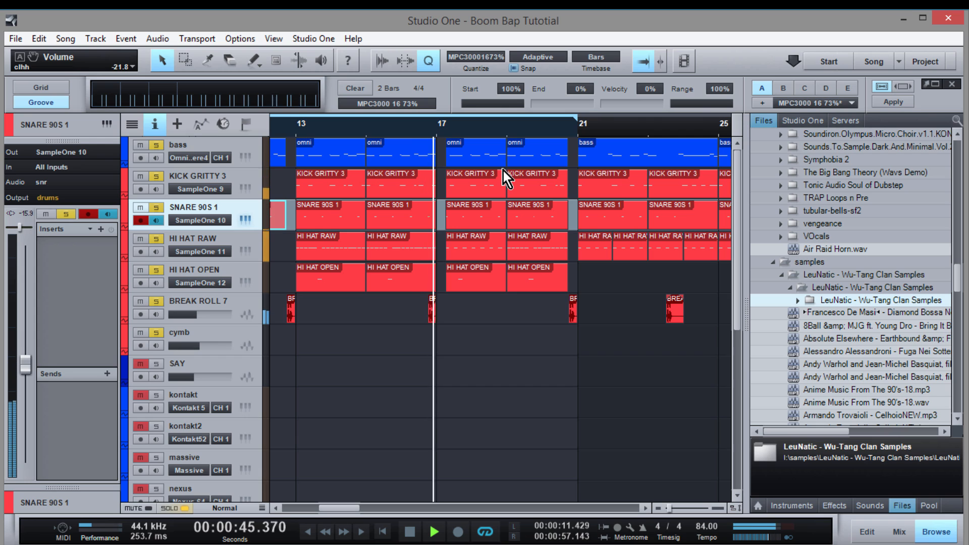
{"action": "key", "text": "space"}
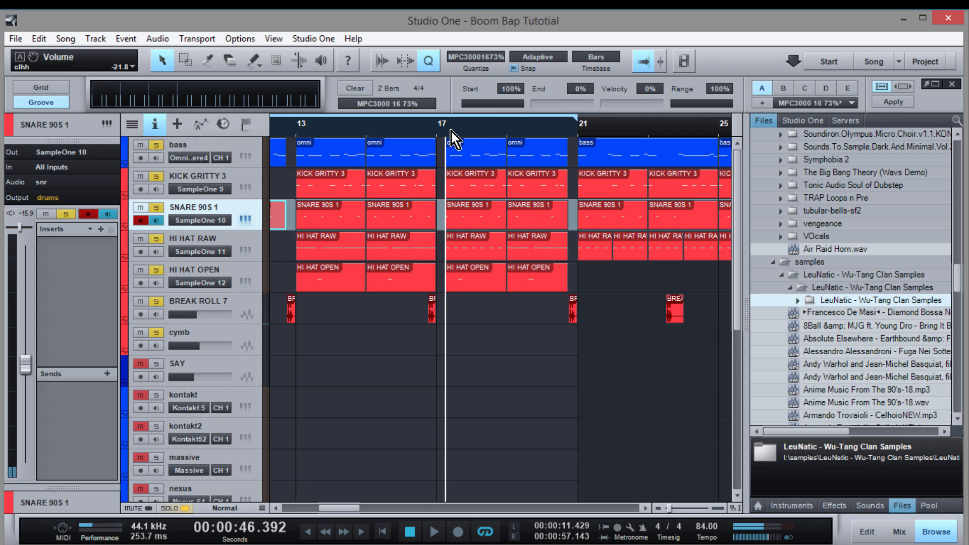
Examine the gap at bar 17 closely in the bass, drum, sample, bell and ep tracks
{"action": "mouse_move", "coordinate": [462, 130]}
{"action": "left_mouse_down"}
{"action": "mouse_move", "coordinate": [464, 148]}
{"action": "mouse_move", "coordinate": [462, 133]}
{"action": "left_mouse_up"}
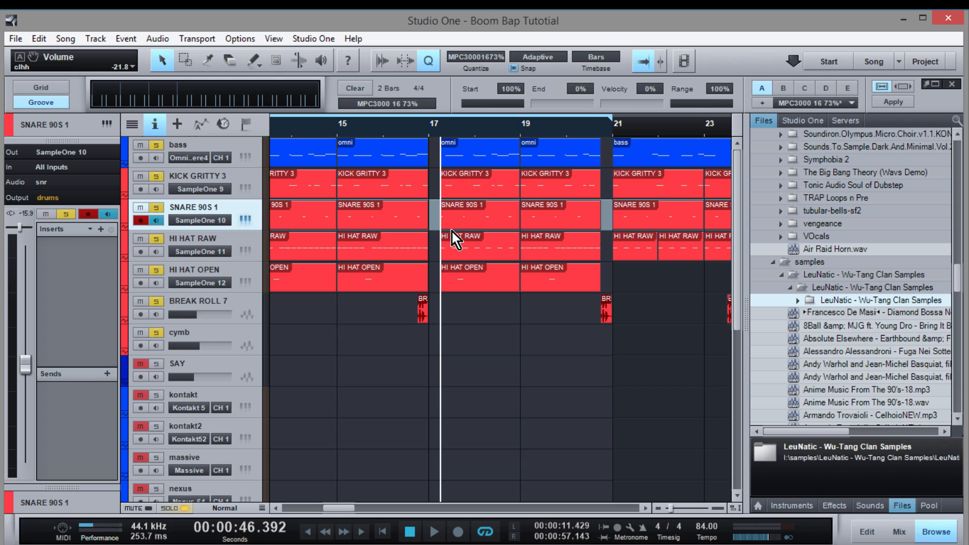
{"action": "scroll", "coordinate": [451, 231], "scroll_direction": "down", "scroll_amount": 8}
{"action": "scroll", "coordinate": [451, 231], "scroll_direction": "up", "scroll_amount": 7}
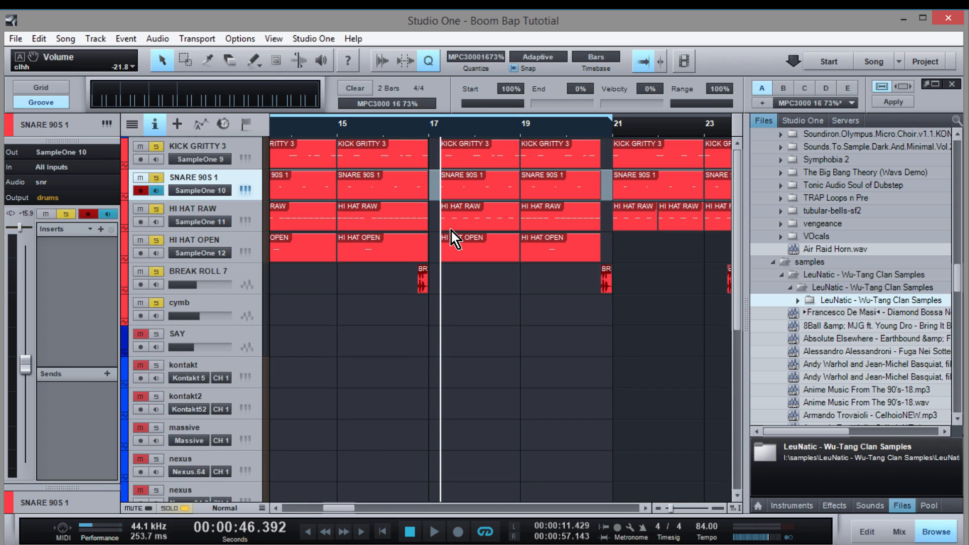
{"action": "scroll", "coordinate": [451, 231], "scroll_direction": "up", "scroll_amount": 1}
{"action": "scroll", "coordinate": [436, 287], "scroll_direction": "up", "scroll_amount": 5}
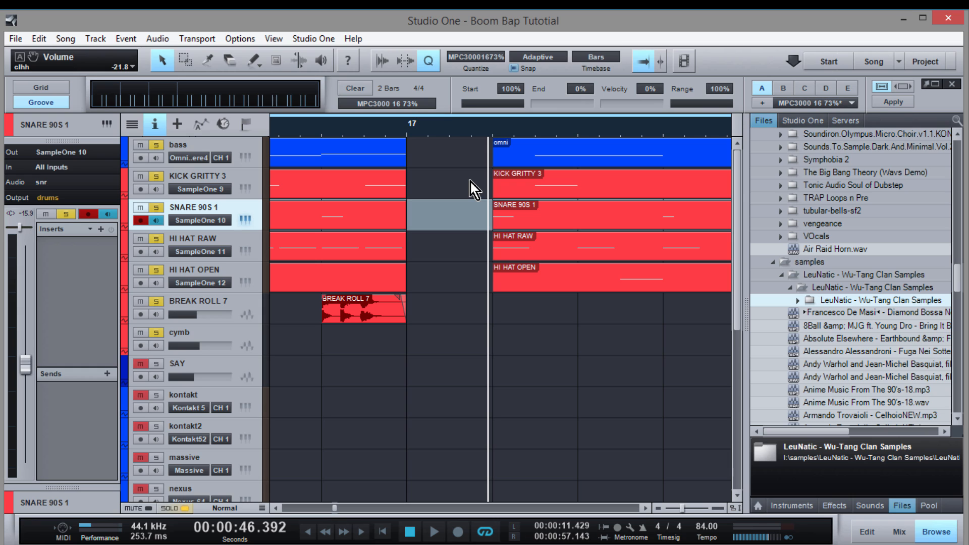
{"action": "scroll", "coordinate": [472, 260], "scroll_direction": "down", "scroll_amount": 1}
{"action": "scroll", "coordinate": [472, 260], "scroll_direction": "up", "scroll_amount": 1}
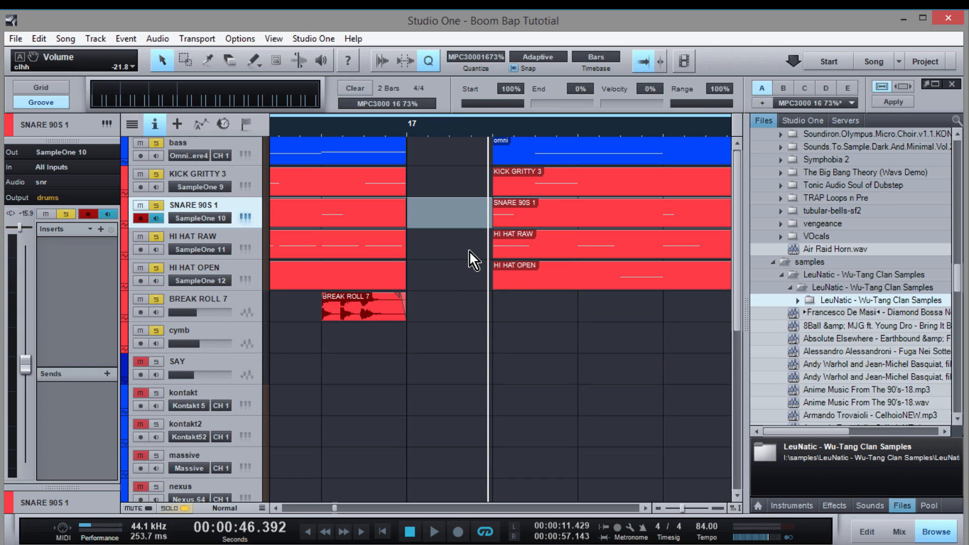
{"action": "scroll", "coordinate": [470, 252], "scroll_direction": "up", "scroll_amount": 1}
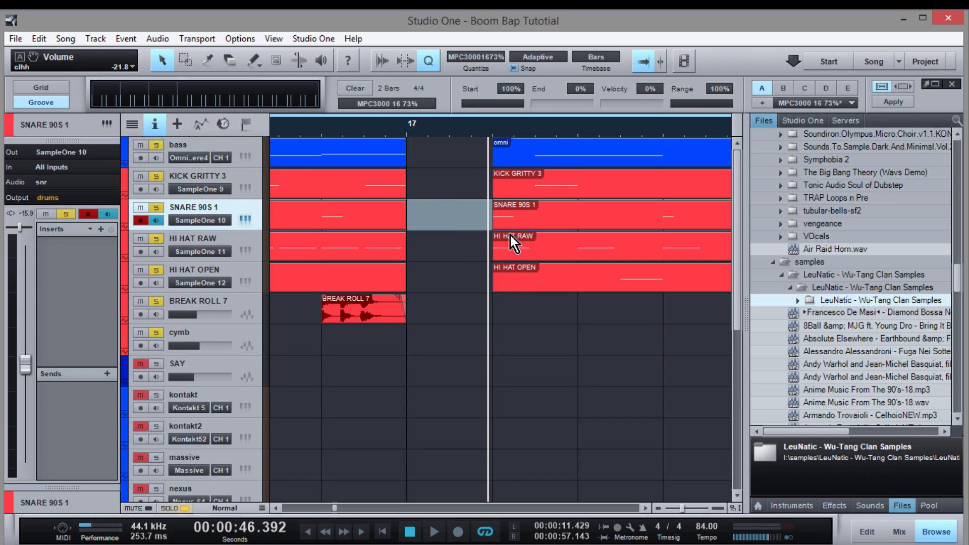
{"action": "left_click_drag", "start_coordinate": [459, 146], "coordinate": [463, 112]}
{"action": "scroll", "coordinate": [460, 254], "scroll_direction": "down", "scroll_amount": 2}
{"action": "scroll", "coordinate": [459, 253], "scroll_direction": "down", "scroll_amount": 8}
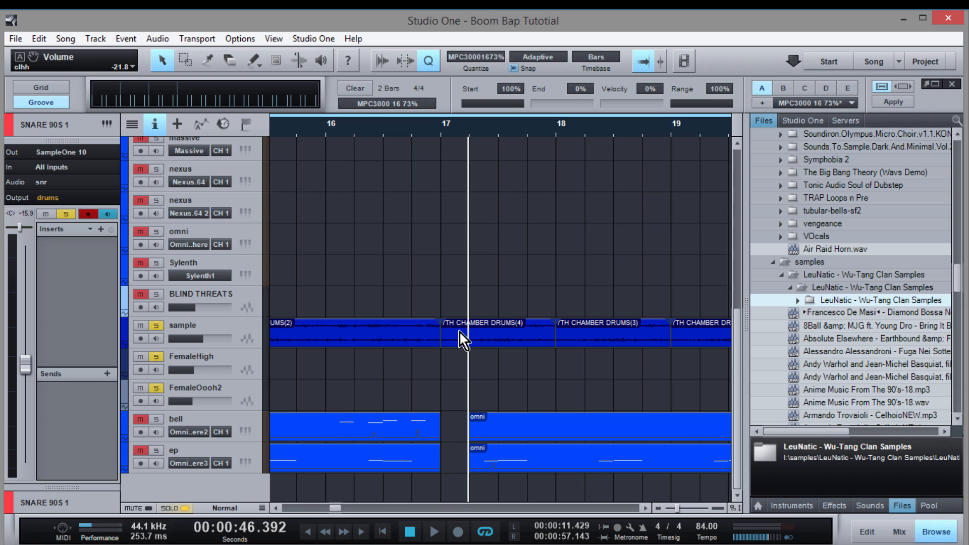
{"action": "scroll", "coordinate": [465, 407], "scroll_direction": "up", "scroll_amount": 10}
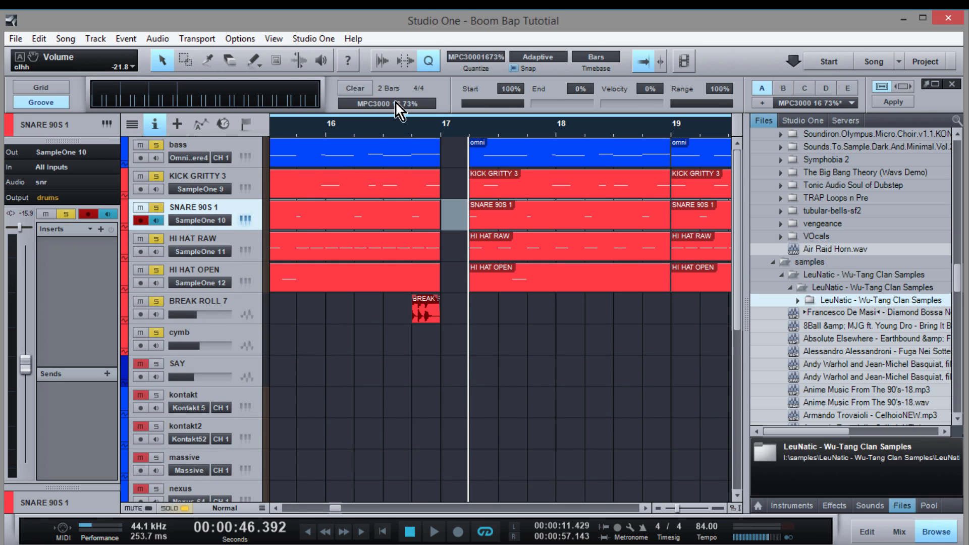
Play from bar 16 through the break roll and the bar 17 dropout to bar 19
{"action": "mouse_move", "coordinate": [398, 125]}
{"action": "left_mouse_down"}
{"action": "mouse_move", "coordinate": [400, 158]}
{"action": "mouse_move", "coordinate": [400, 123]}
{"action": "left_mouse_up"}
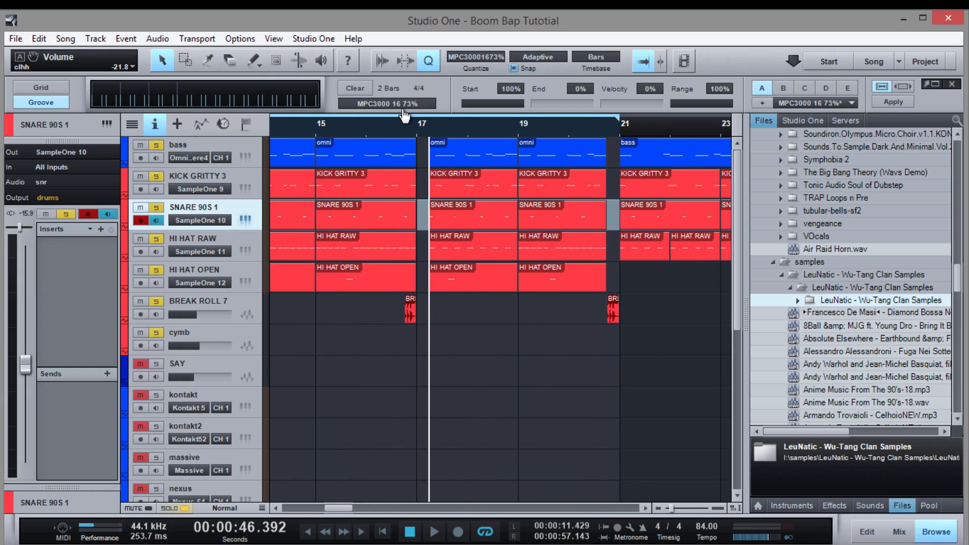
{"action": "left_click", "coordinate": [365, 126]}
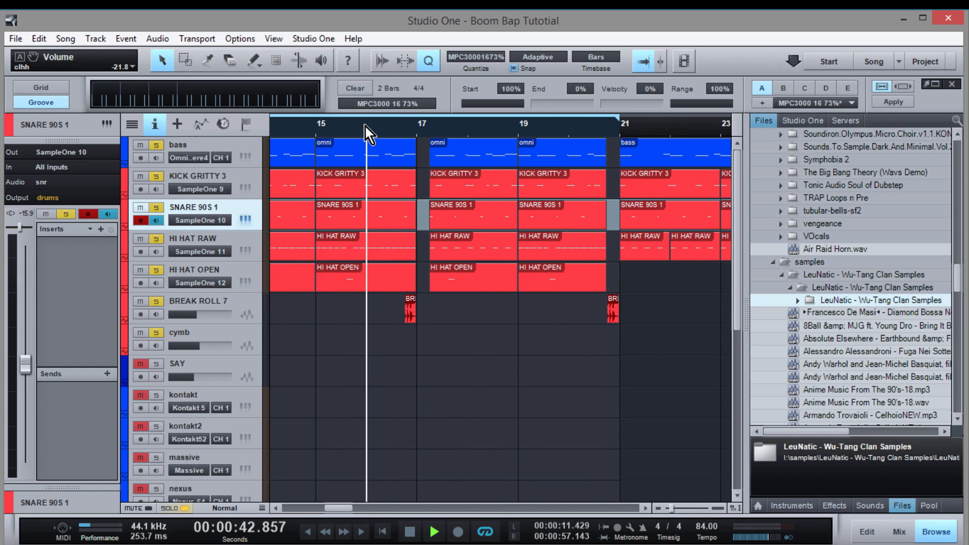
{"action": "key", "text": "space"}
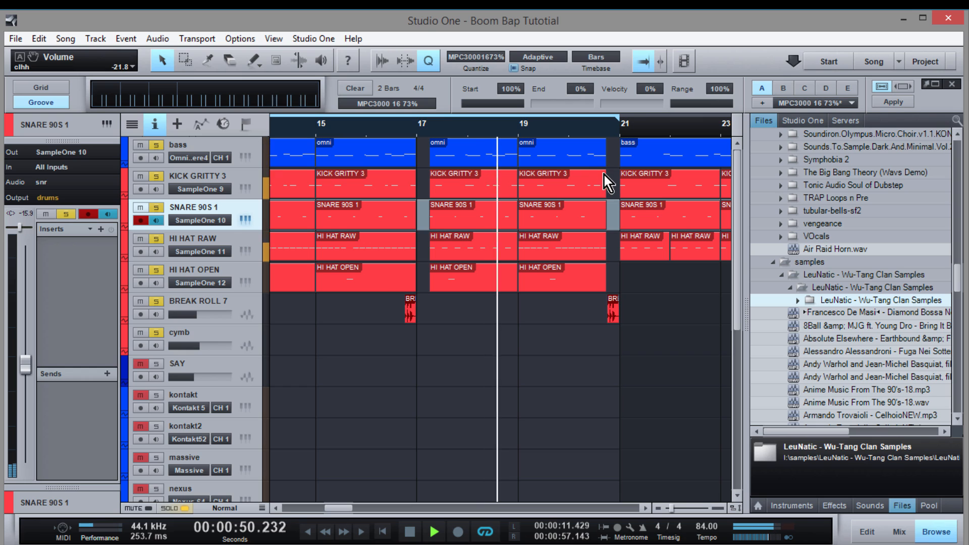
{"action": "key", "text": "space"}
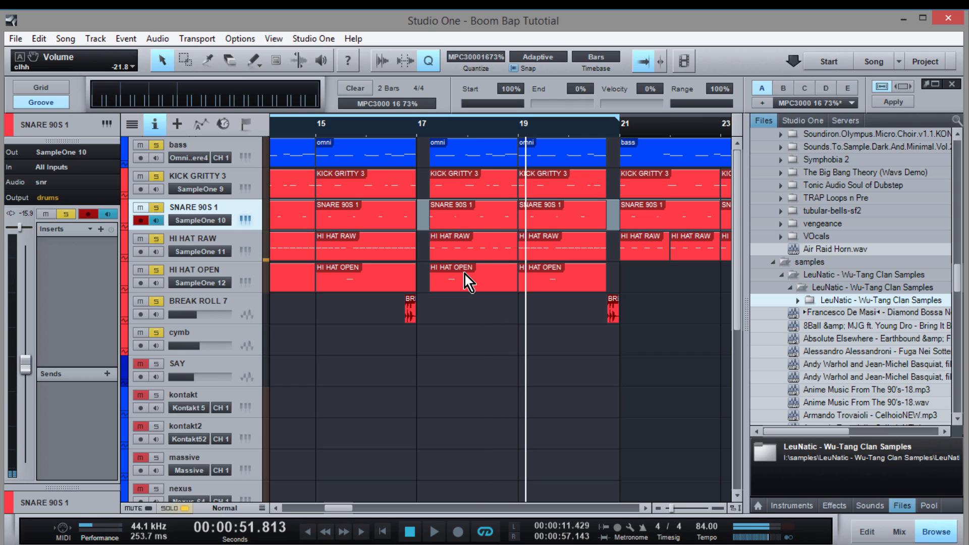
Select the HI HAT RAW clip at bar 17, extend the loop range's end to bar 29, and unmute and solo the SAY track
{"action": "left_click", "coordinate": [442, 250]}
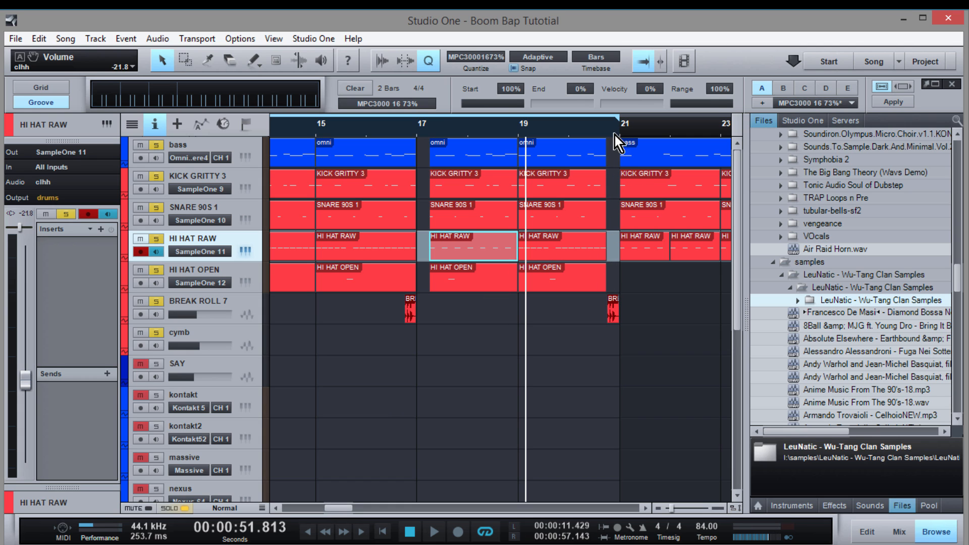
{"action": "left_click_drag", "start_coordinate": [615, 127], "coordinate": [618, 100]}
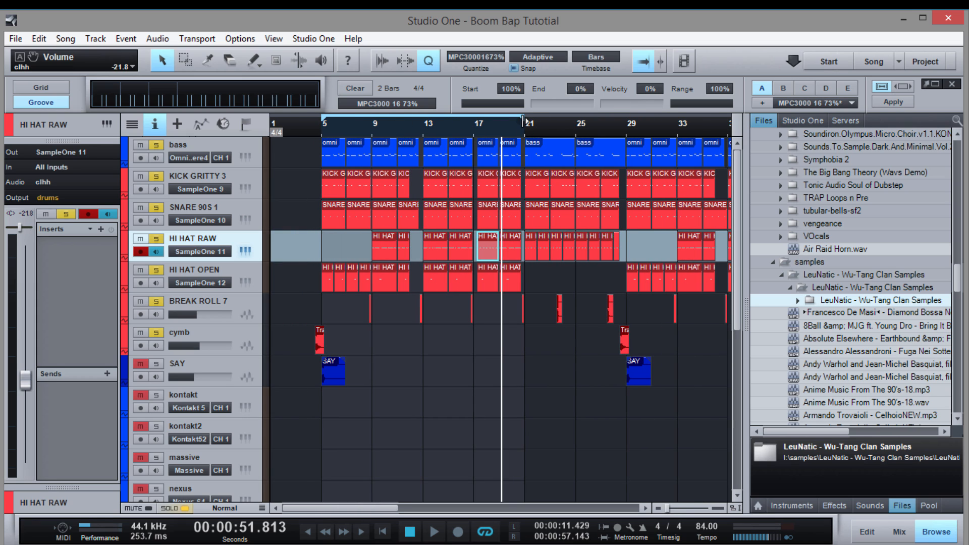
{"action": "left_click_drag", "start_coordinate": [523, 121], "coordinate": [631, 142]}
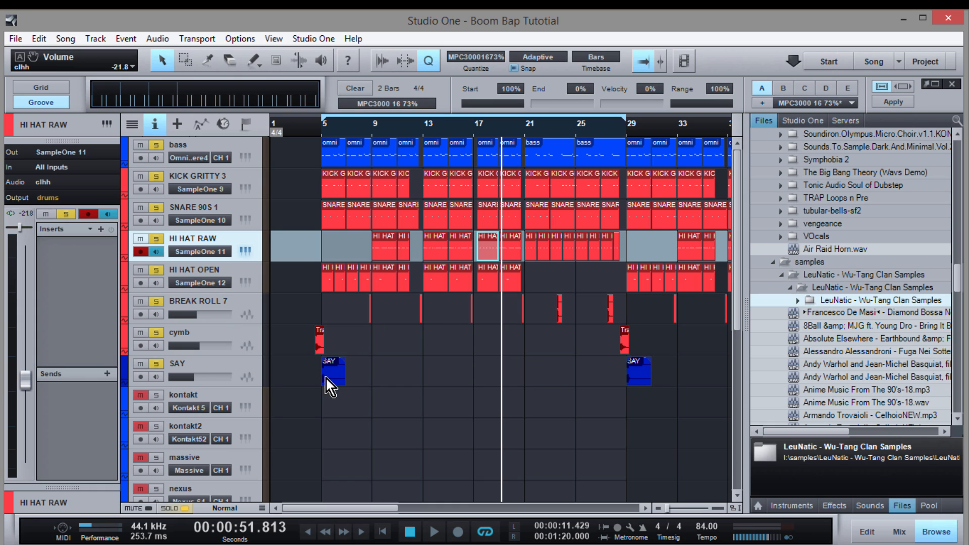
Play the opening from bar 5 with the SAY vocal included
{"action": "left_click", "coordinate": [322, 126]}
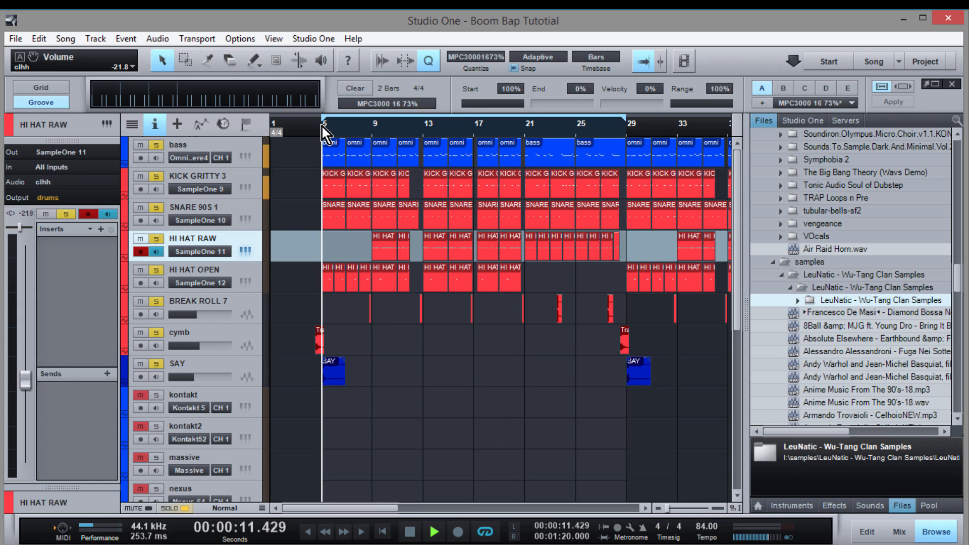
{"action": "key", "text": "space"}
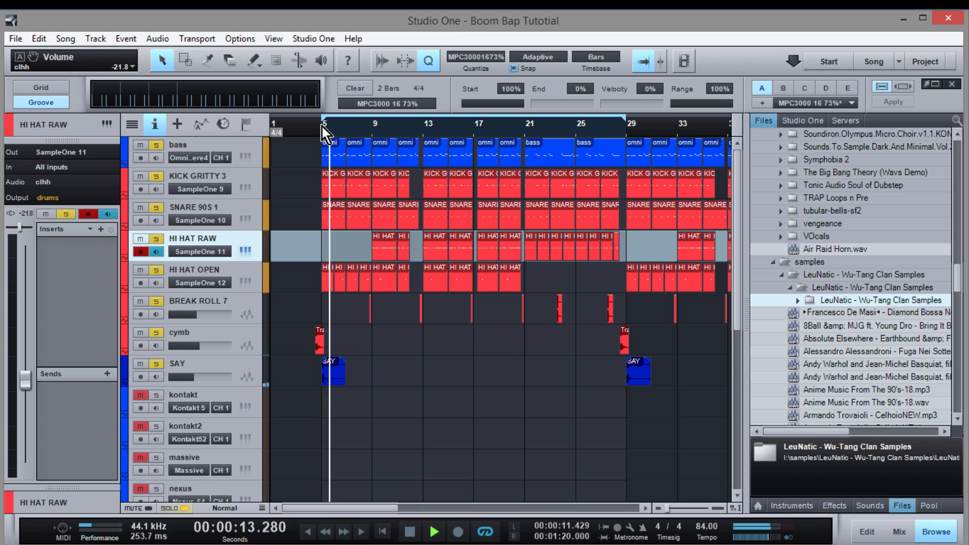
{"action": "key", "text": "space"}
{"action": "scroll", "coordinate": [322, 126], "scroll_direction": "up", "scroll_amount": 3}
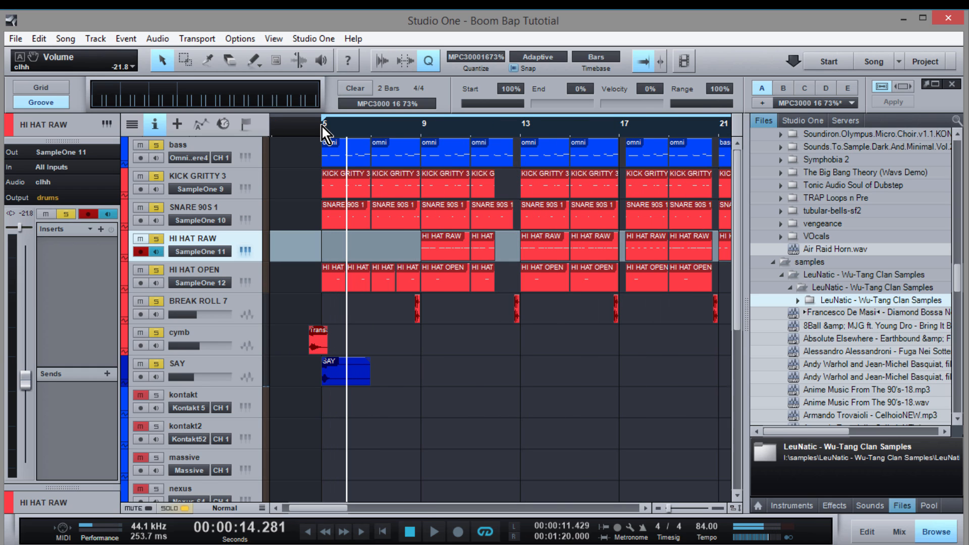
Place the playhead just before bar 9 and set the SAY track's volume to -15.4
{"action": "left_click", "coordinate": [413, 126]}
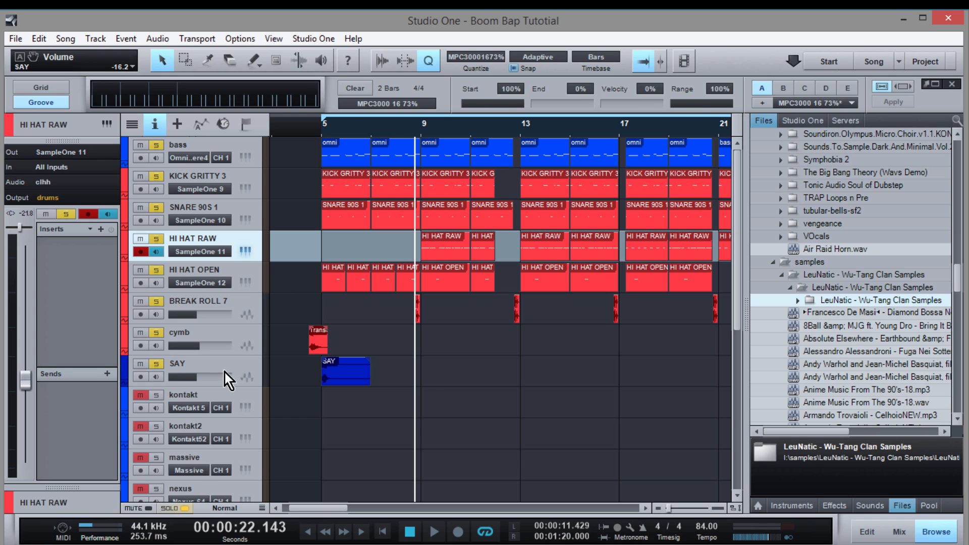
{"action": "scroll", "coordinate": [211, 377], "scroll_direction": "up", "scroll_amount": 1}
{"action": "scroll", "coordinate": [552, 124], "scroll_direction": "down", "scroll_amount": 3}
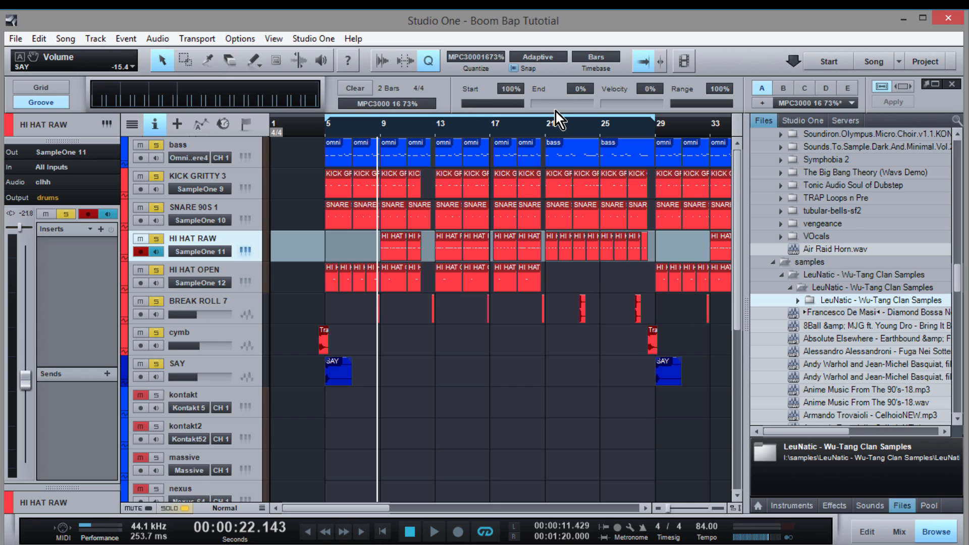
Play from bar 28 across the loop's end to hear the transition back into bar 5
{"action": "left_click", "coordinate": [641, 129]}
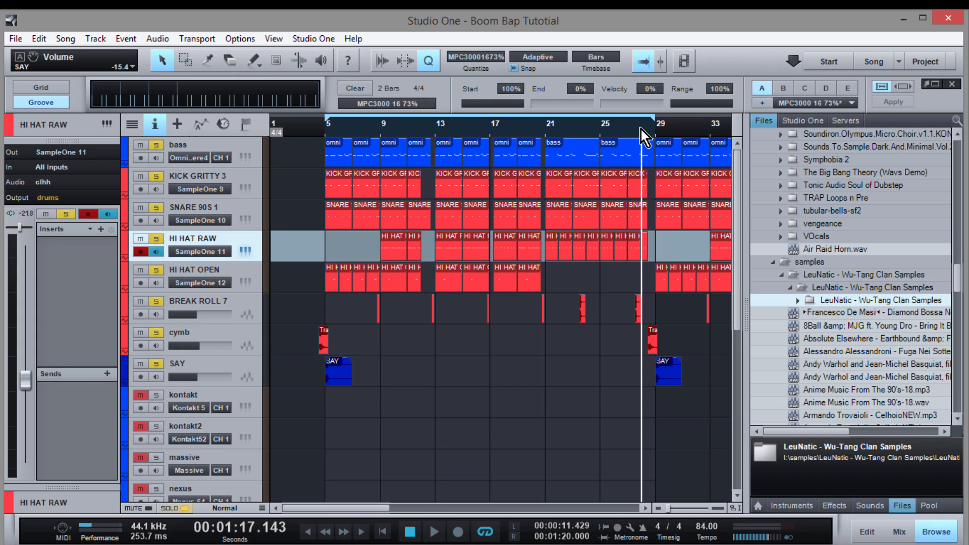
{"action": "key", "text": "space"}
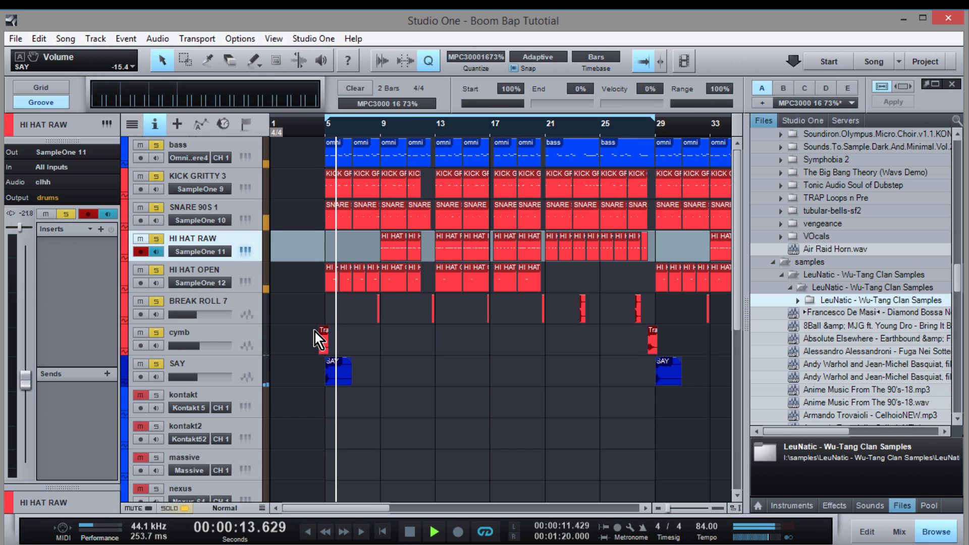
{"action": "key", "text": "space"}
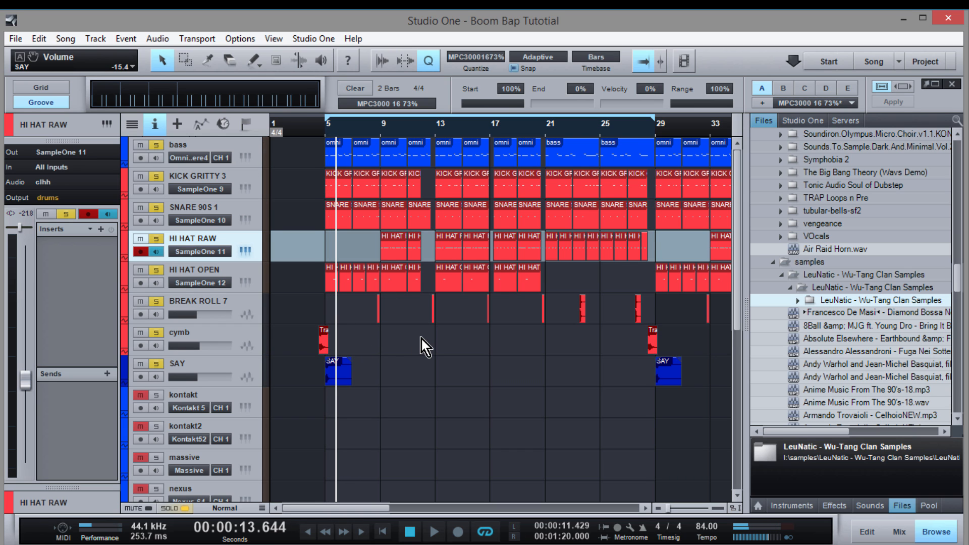
Shrink the track heights to Tiny so all tracks from bass to ep fit, and play the arrangement from the loop start at bar 5
{"action": "scroll", "coordinate": [422, 341], "scroll_direction": "down", "scroll_amount": 2}
{"action": "scroll", "coordinate": [422, 341], "scroll_direction": "up", "scroll_amount": 1}
{"action": "scroll", "coordinate": [422, 341], "scroll_direction": "down", "scroll_amount": 3}
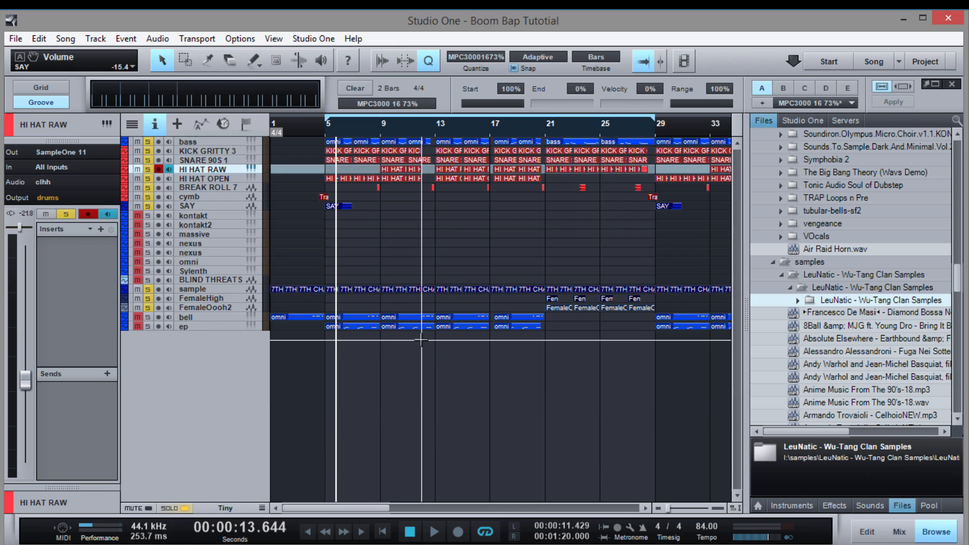
{"action": "scroll", "coordinate": [422, 341], "scroll_direction": "up", "scroll_amount": 1}
{"action": "scroll", "coordinate": [422, 340], "scroll_direction": "down", "scroll_amount": 1}
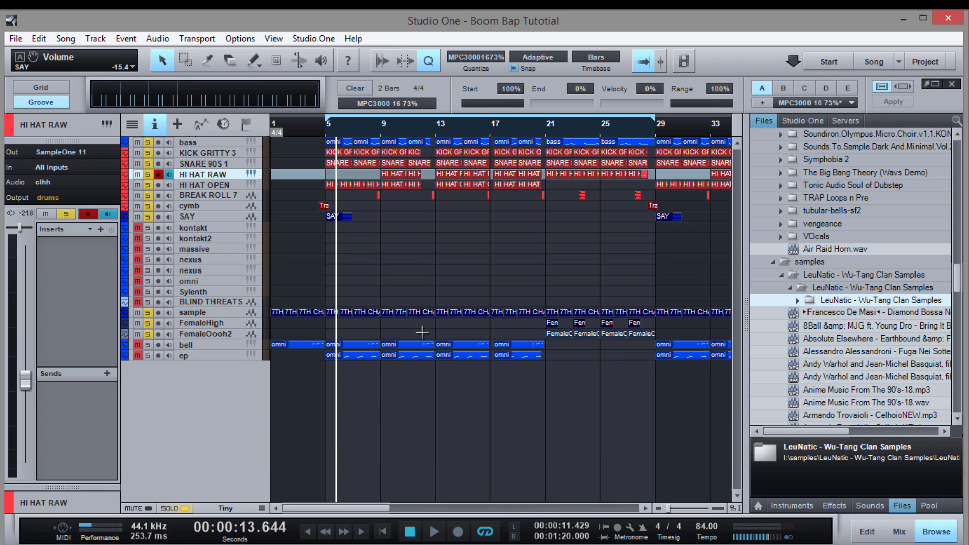
{"action": "key", "text": "comma"}
{"action": "key", "text": "space"}
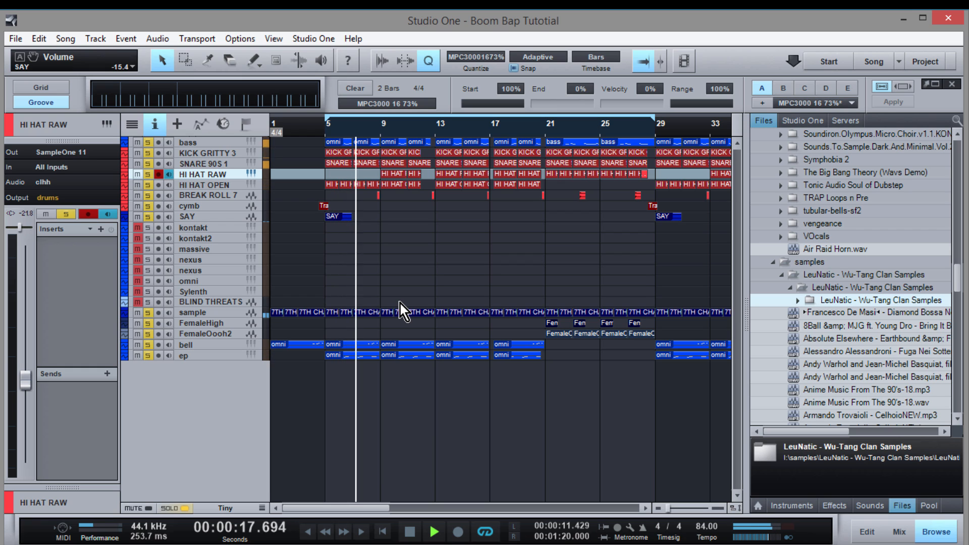
Set the ep track's volume to -14.1 during playback, let the loop run back into bar 5, and stop playback
{"action": "left_click", "coordinate": [198, 356]}
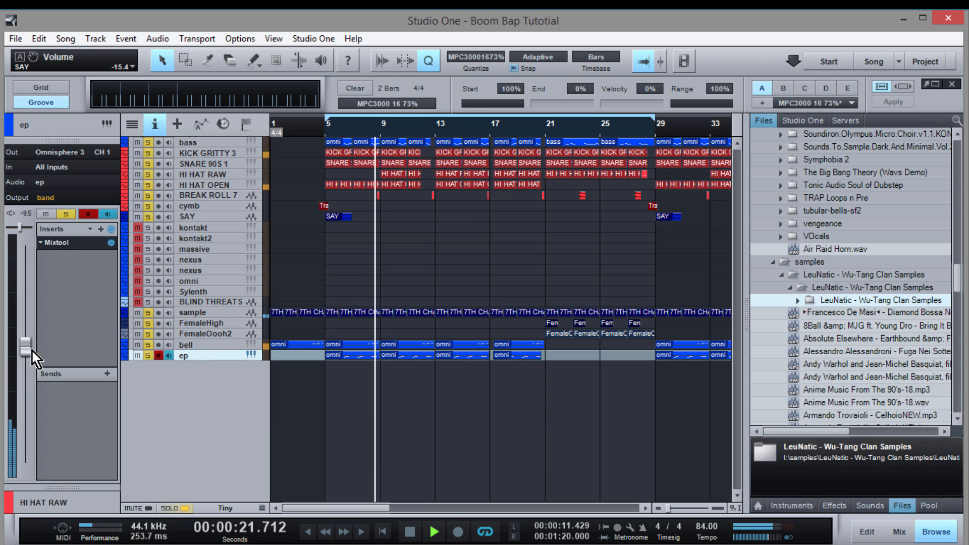
{"action": "scroll", "coordinate": [31, 351], "scroll_direction": "down", "scroll_amount": 4}
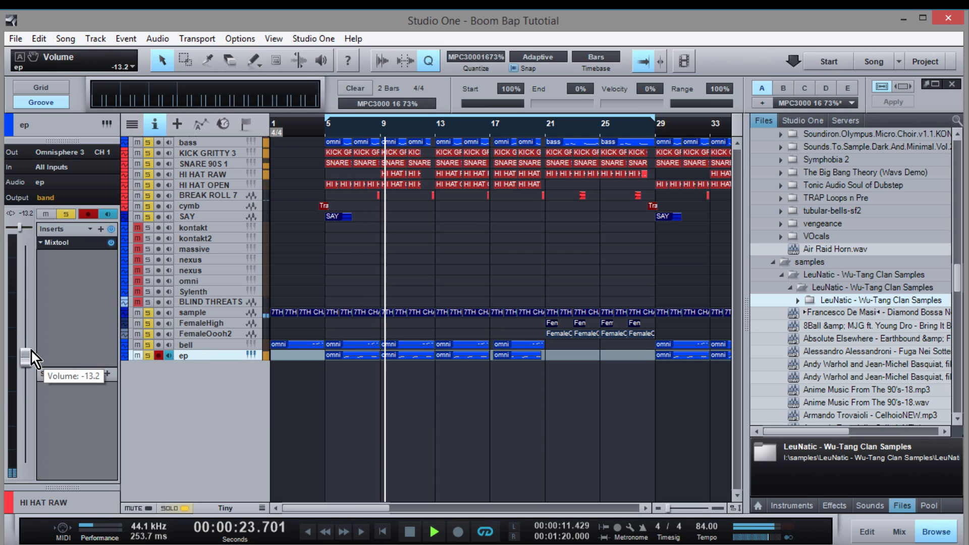
{"action": "scroll", "coordinate": [31, 349], "scroll_direction": "down", "scroll_amount": 1}
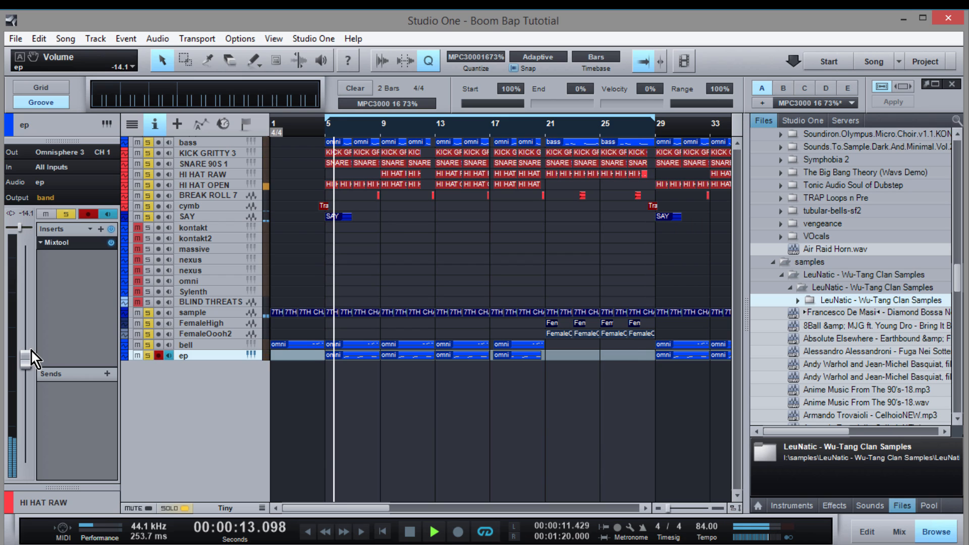
{"action": "key", "text": "space"}
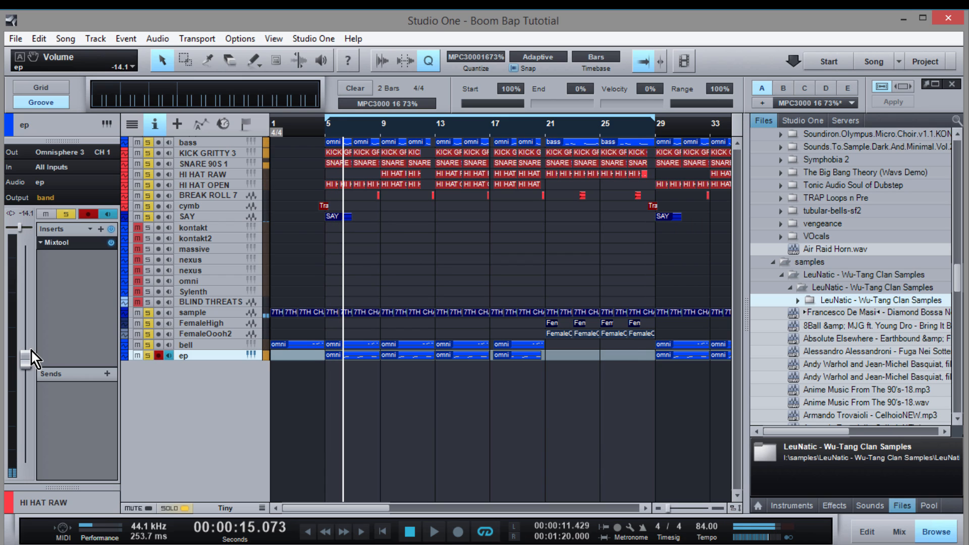